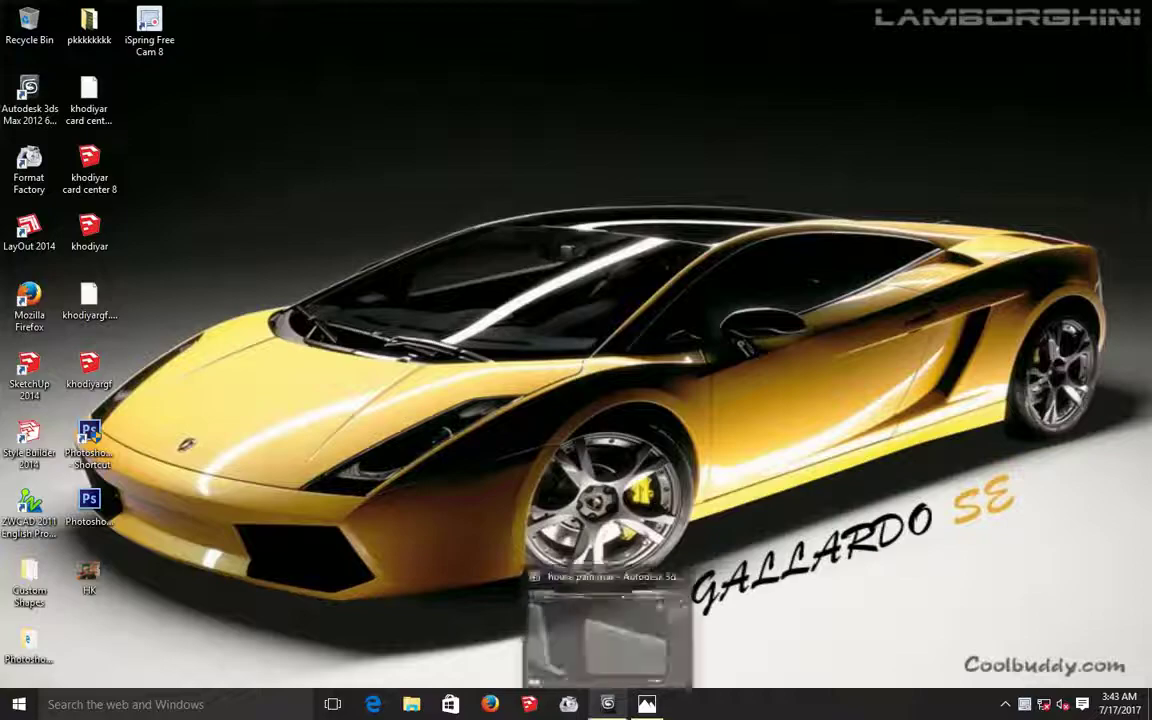
Restore the house-plan scene and add the first wall's top trim strip to the polygon selection.
click(607, 704)
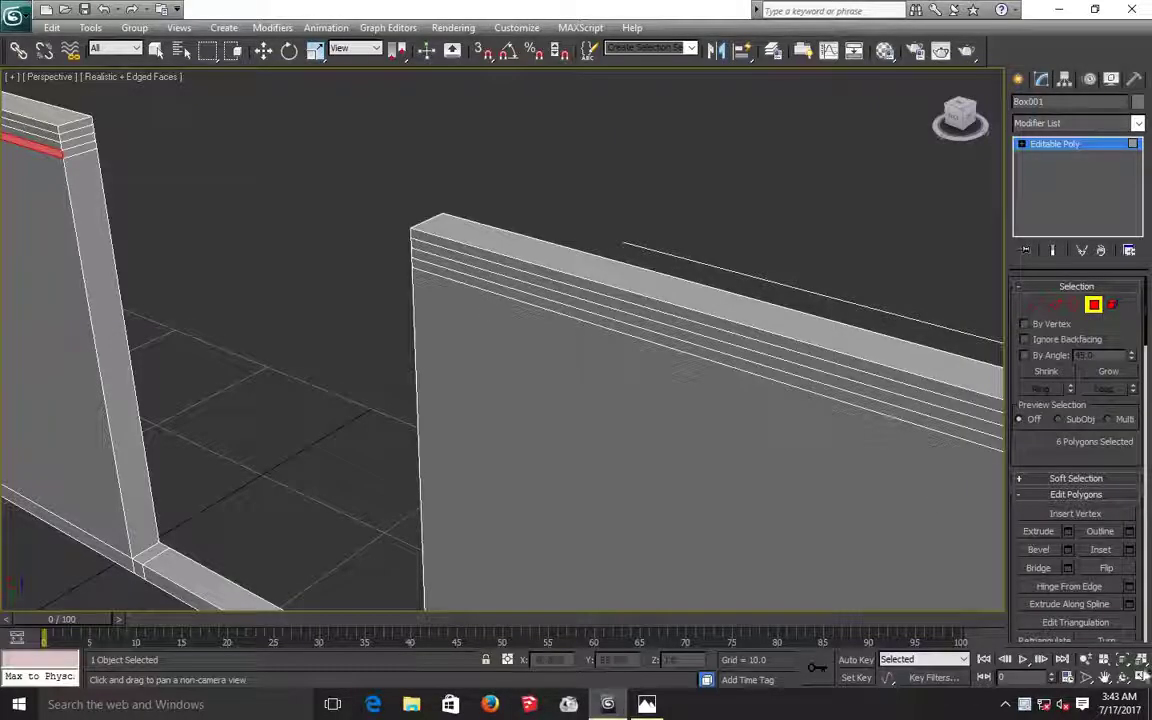
click(1122, 677)
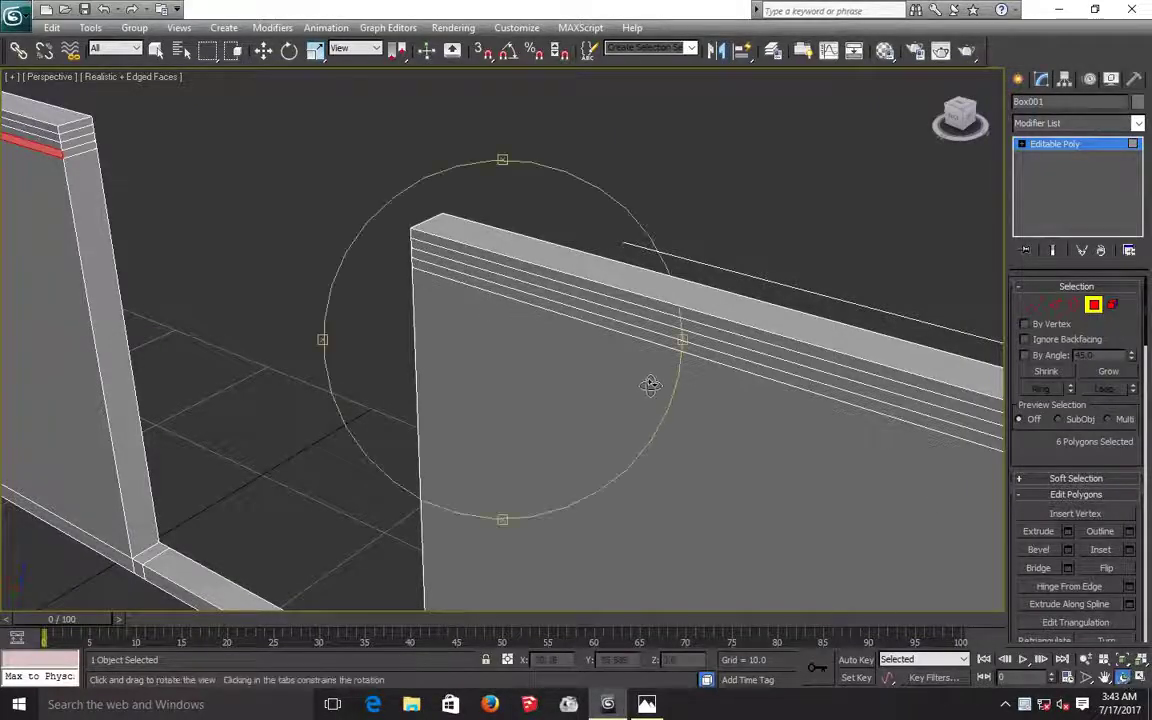
drag(657, 381, 656, 380)
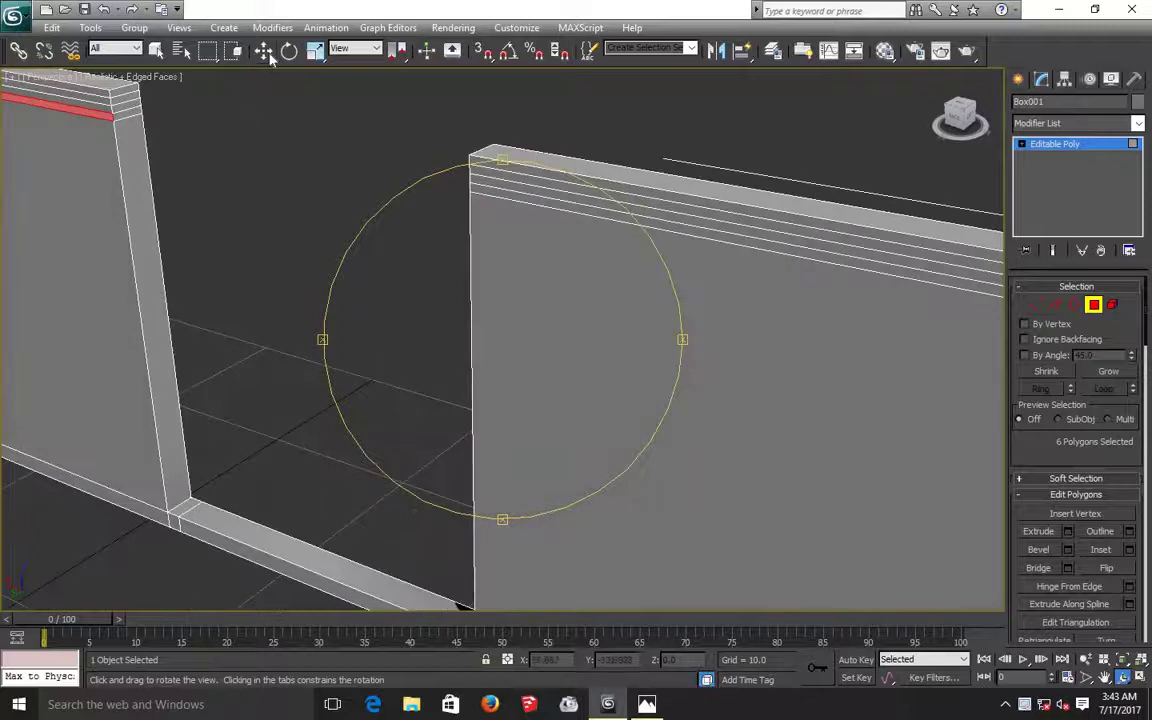
click(265, 52)
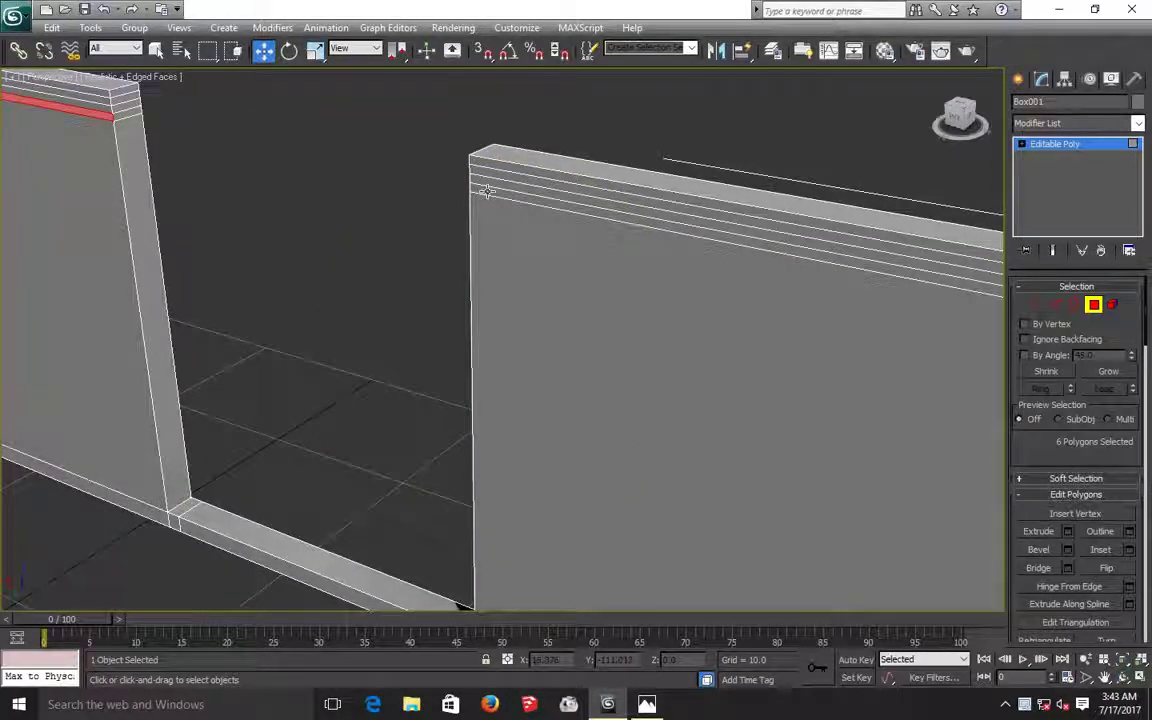
ctrl+click(487, 191)
scroll(795, 411, down, 3)
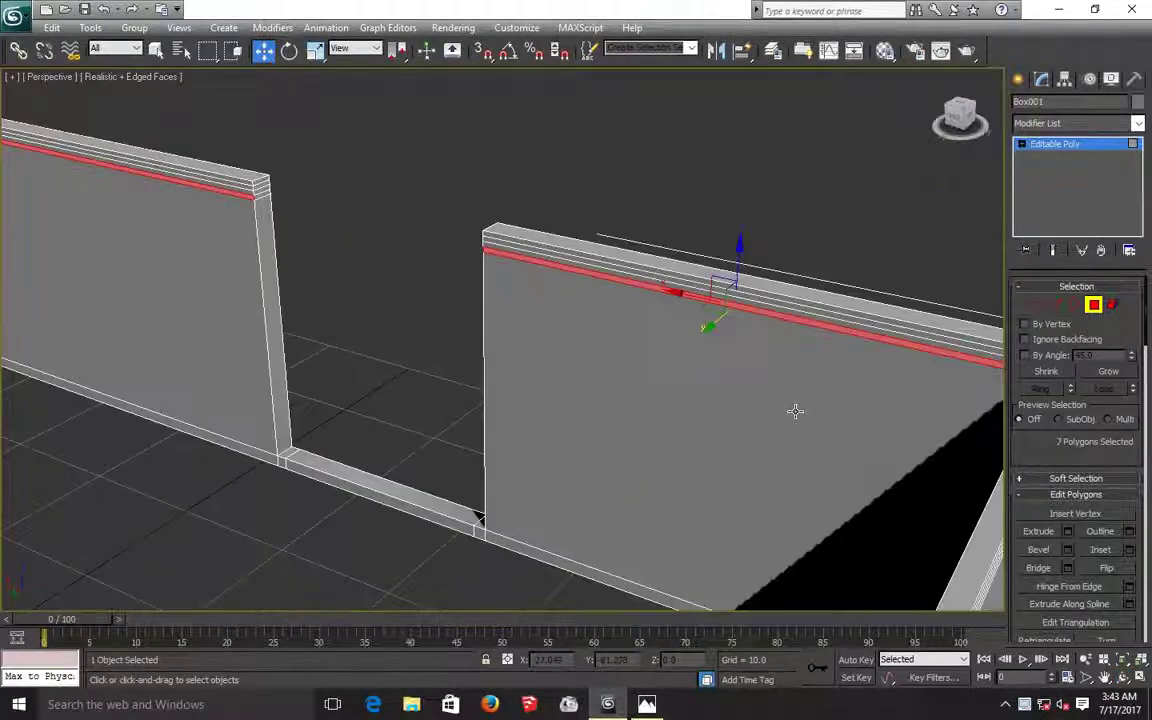
scroll(795, 411, down, 3)
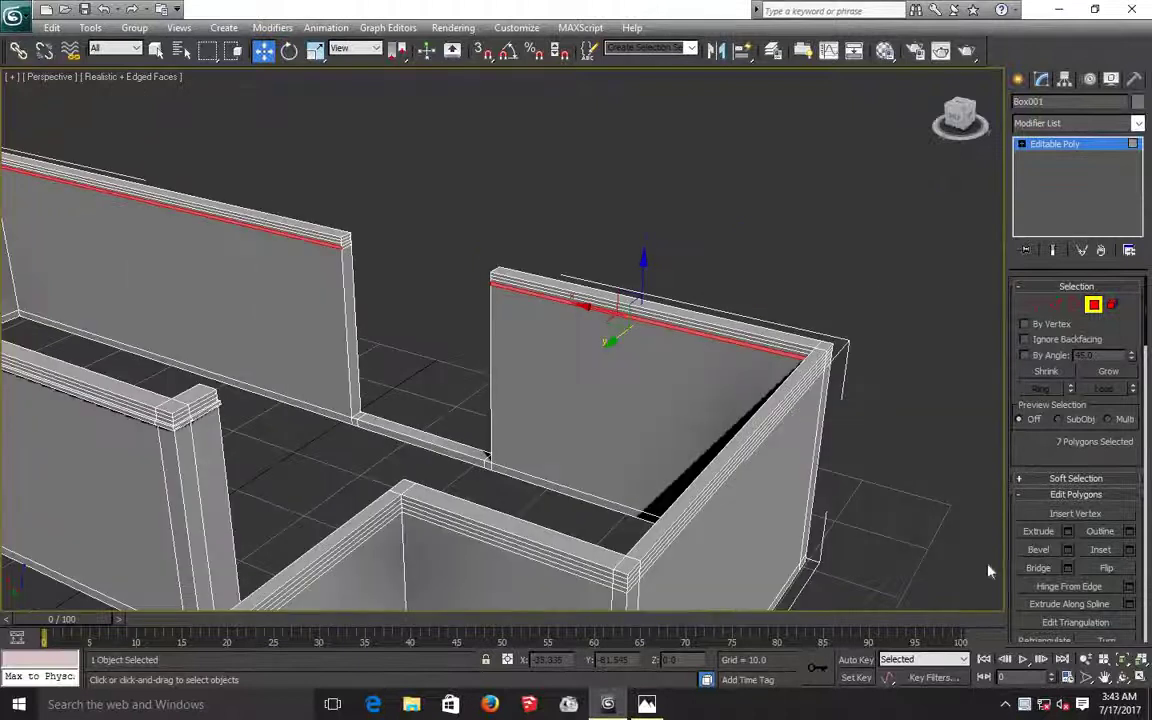
Reframe the view on the wall corner and add the right wall's top strip to the selection.
click(1122, 677)
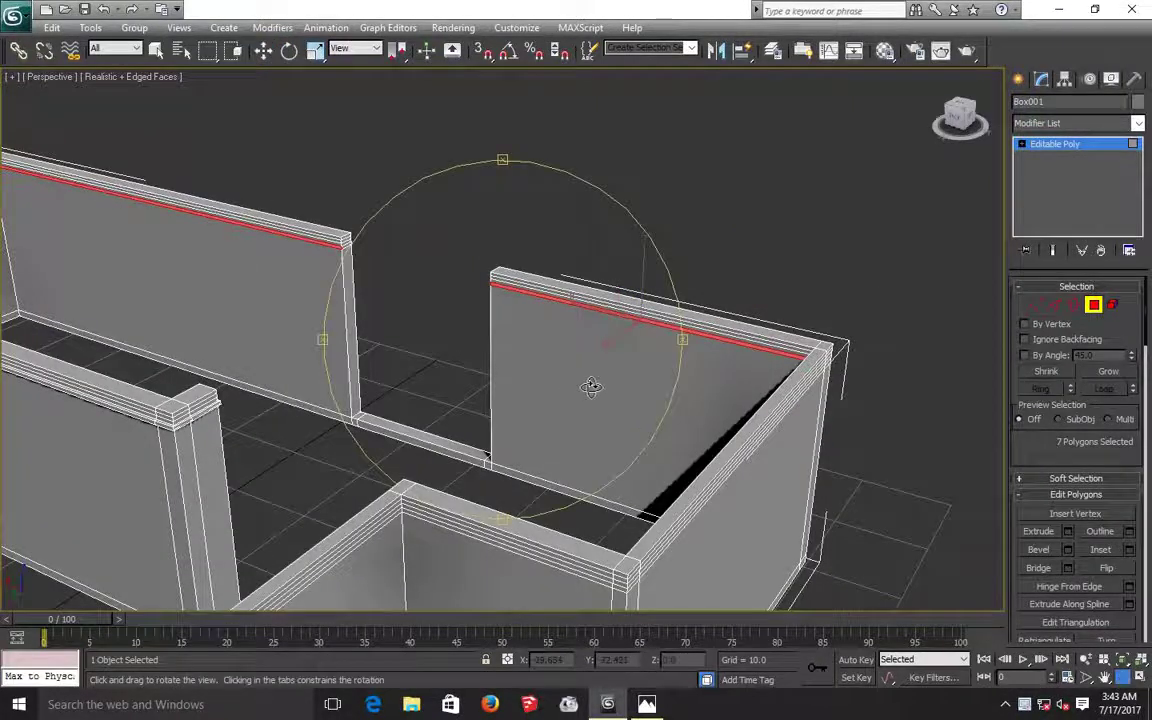
drag(589, 386, 681, 398)
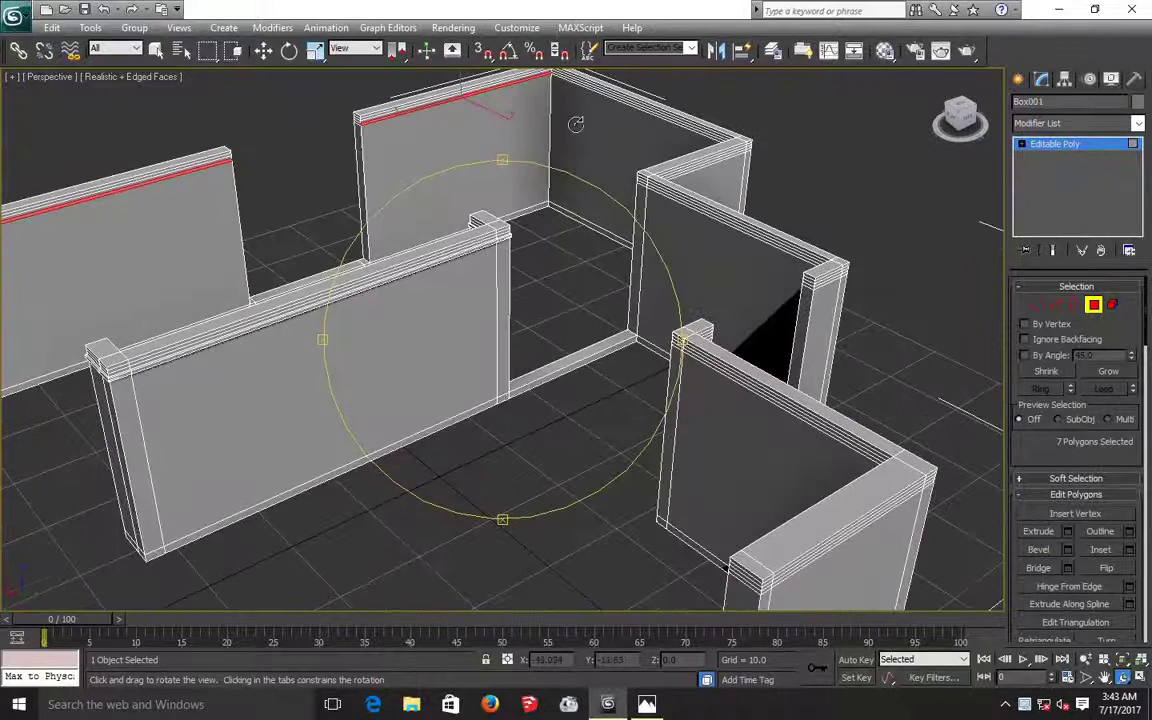
drag(576, 124, 988, 437)
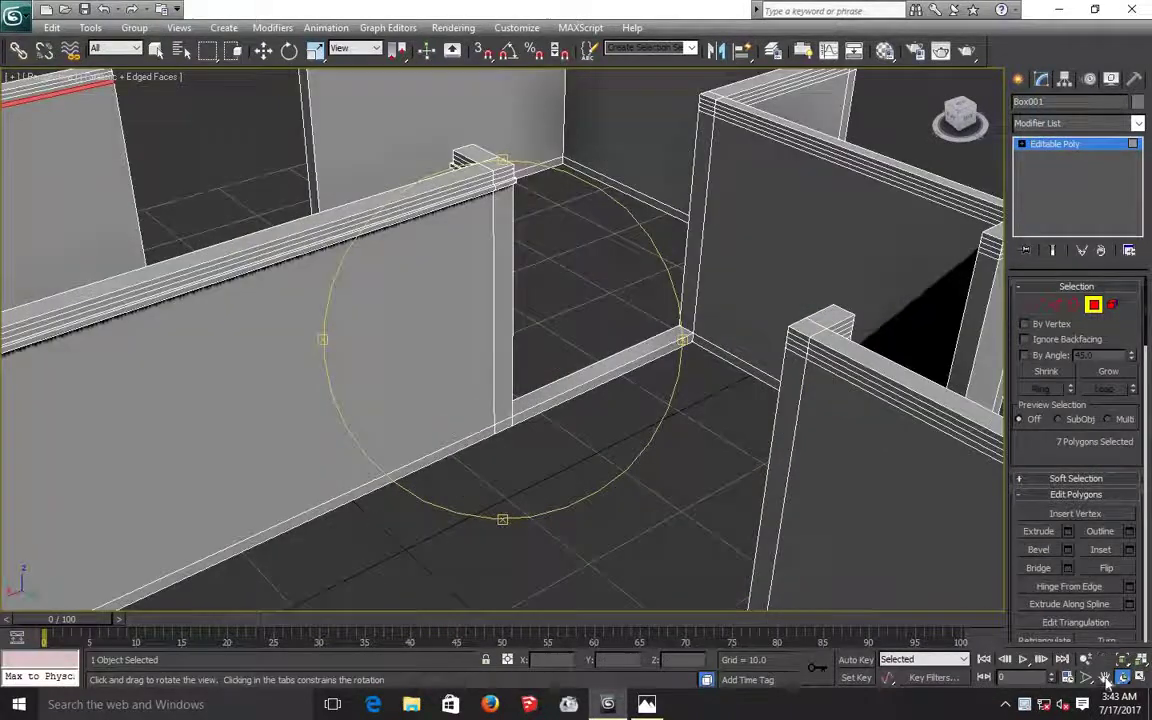
click(1105, 677)
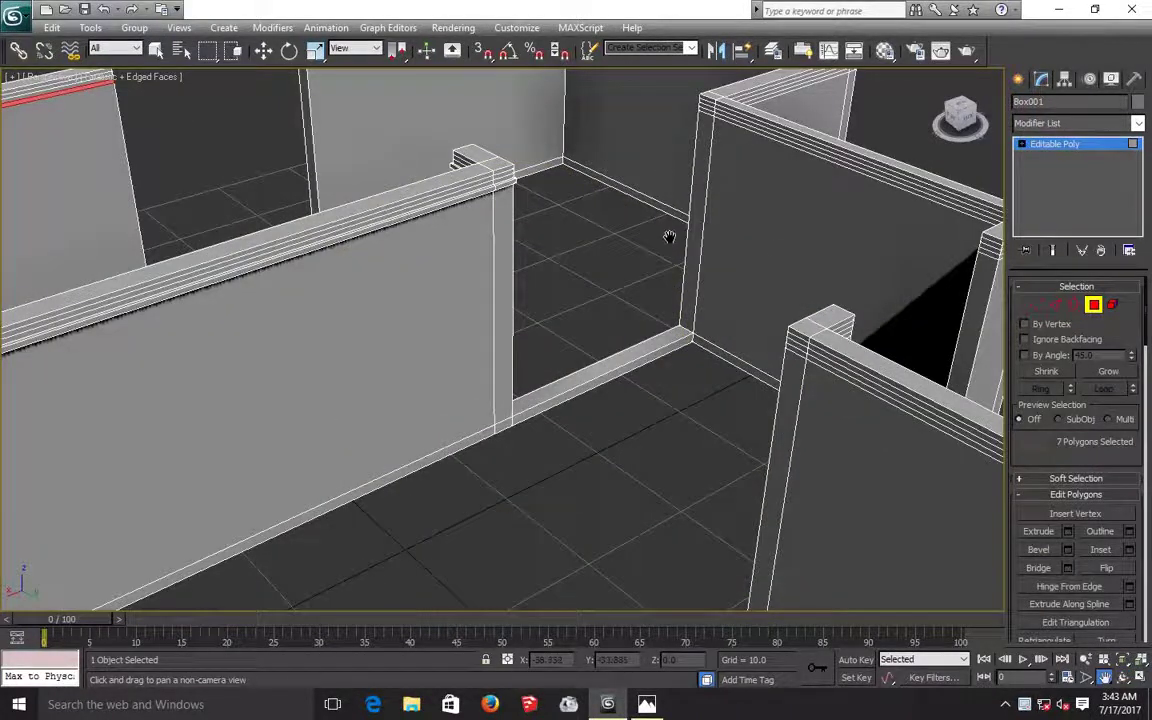
drag(606, 256, 676, 340)
scroll(666, 437, down, 3)
scroll(617, 203, up, 1)
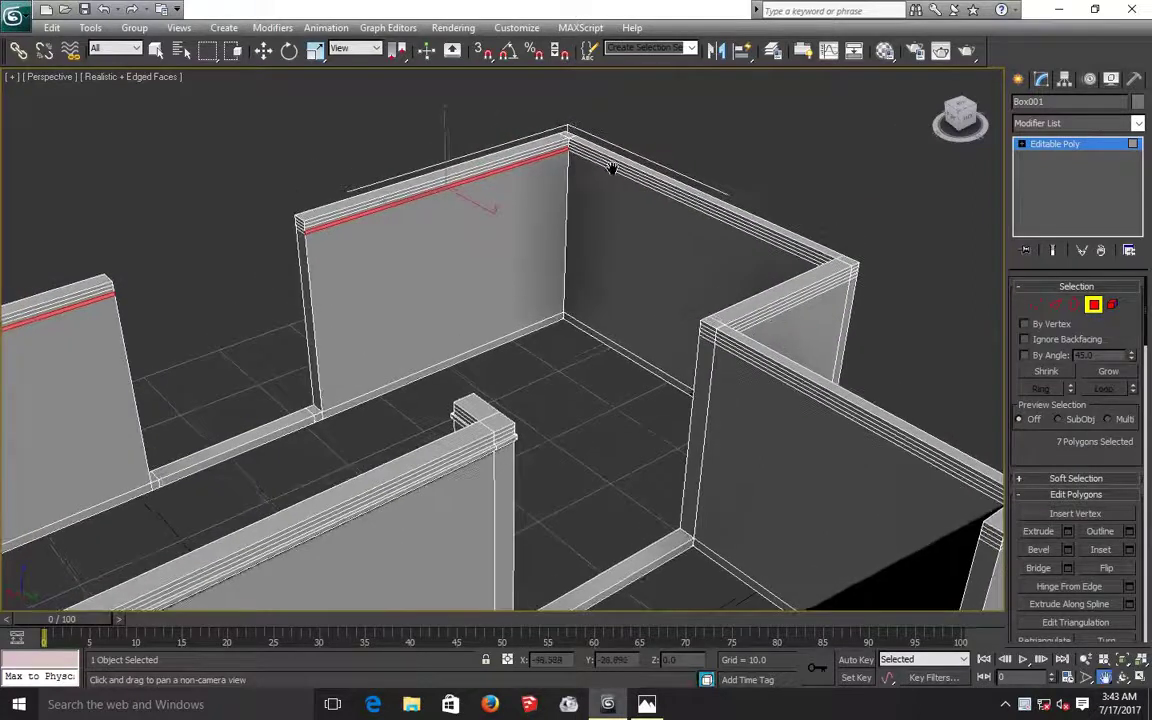
scroll(612, 167, up, 4)
mouse_move(645, 309)
mouse_down()
mouse_move(558, 399)
mouse_move(545, 394)
mouse_up()
click(260, 50)
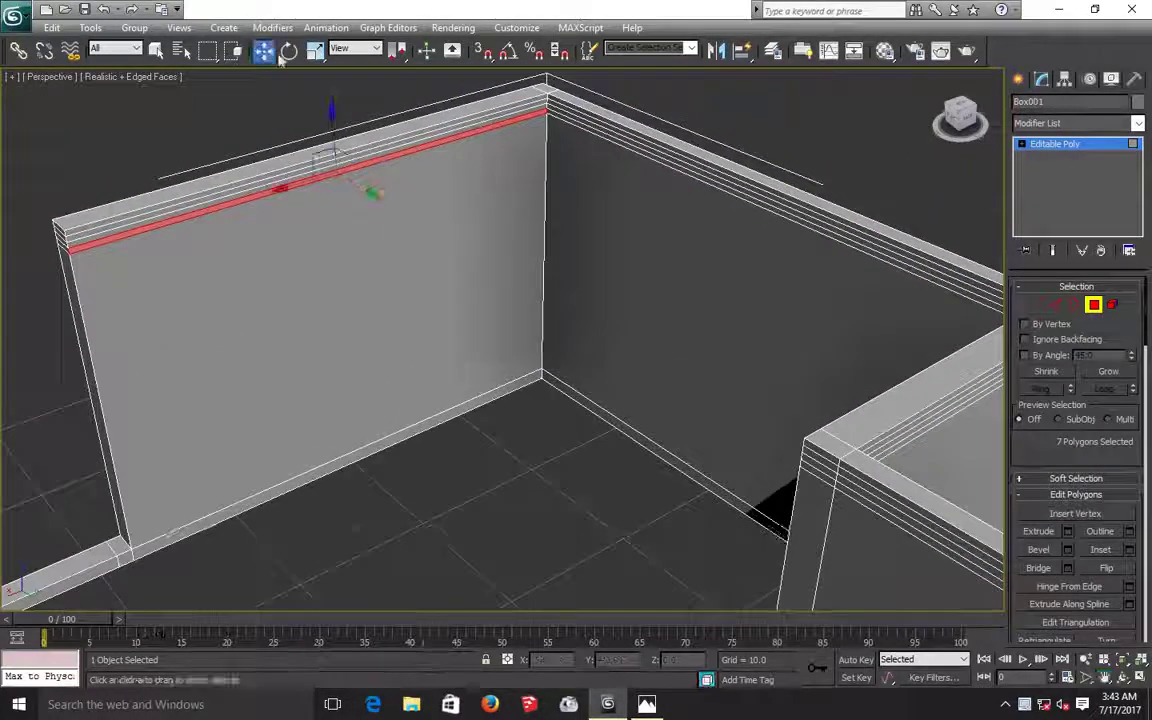
ctrl+click(593, 130)
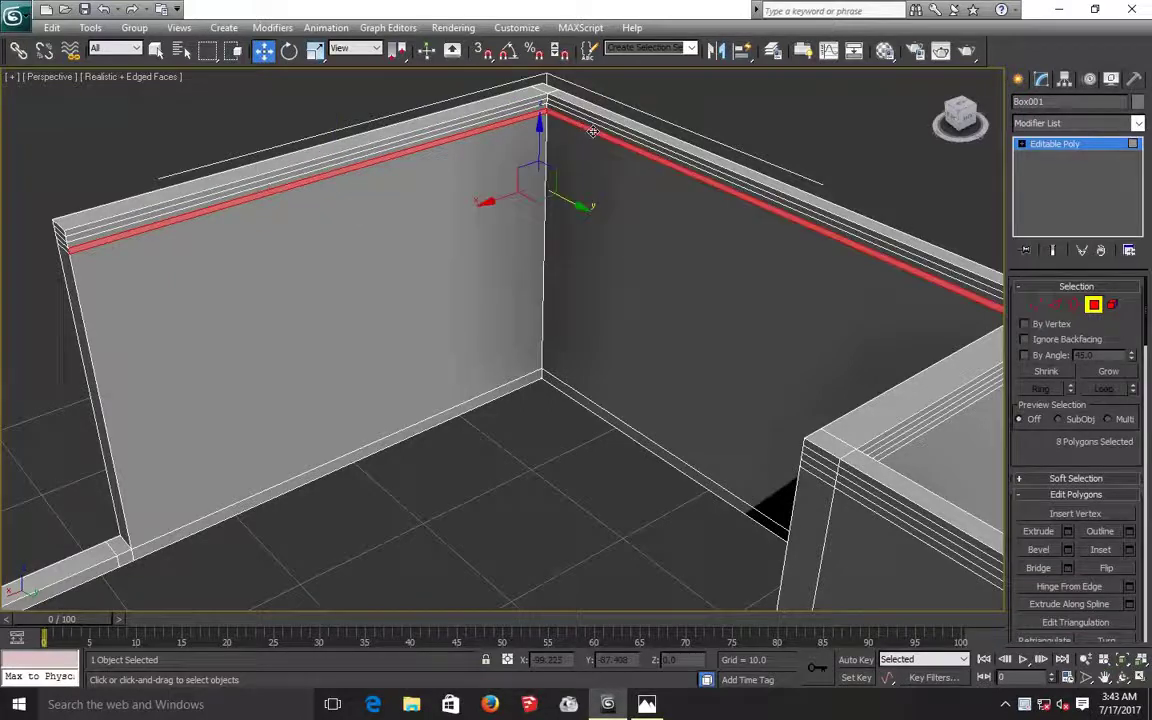
Orbit, pan and zoom to bring the inner walls closer into view.
click(1122, 677)
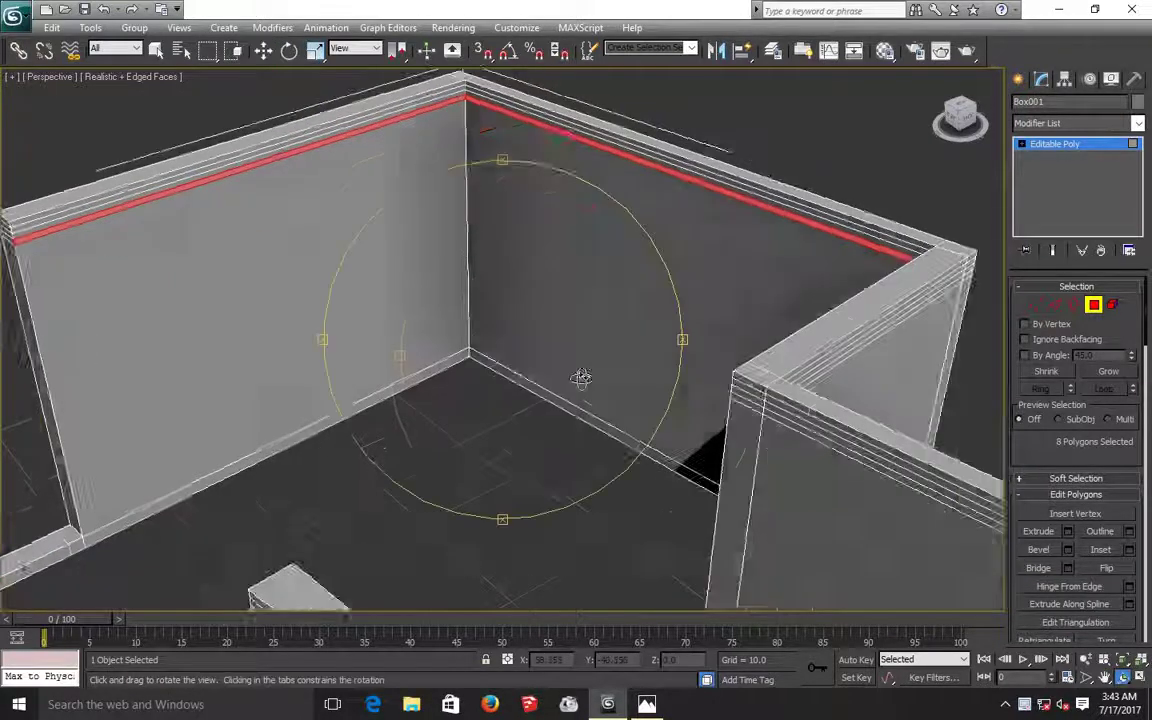
mouse_move(495, 345)
mouse_down()
mouse_move(608, 374)
mouse_move(390, 390)
mouse_up()
click(1104, 677)
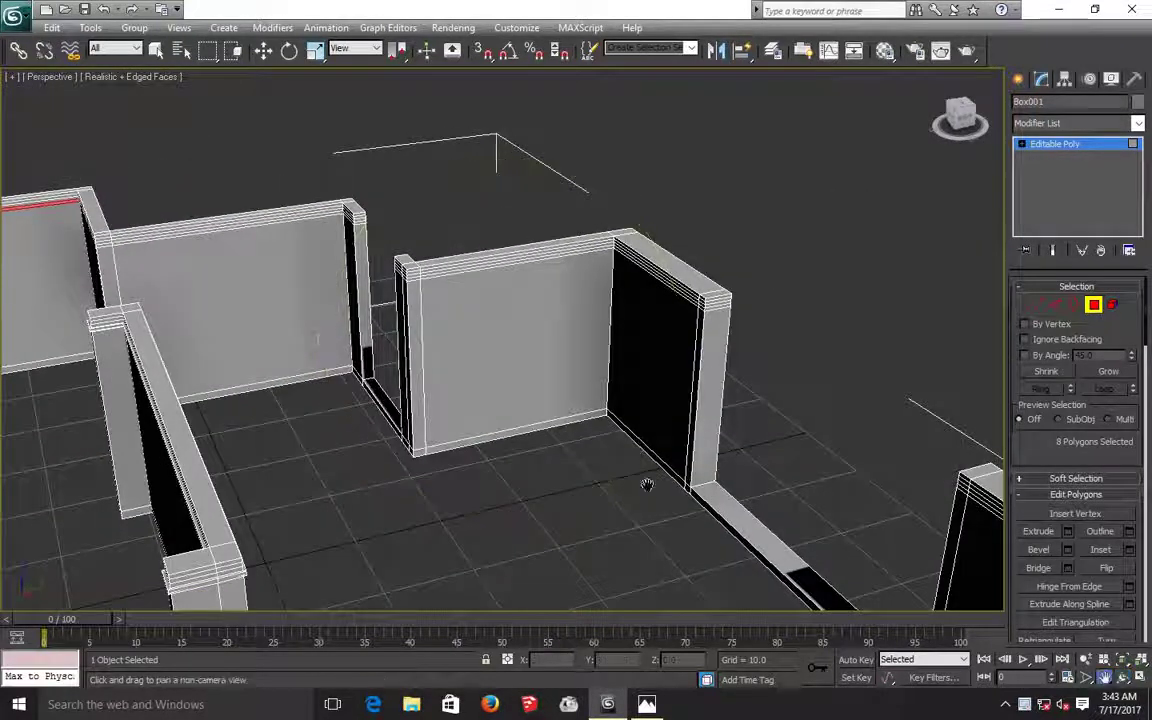
drag(553, 406, 882, 390)
drag(258, 261, 321, 258)
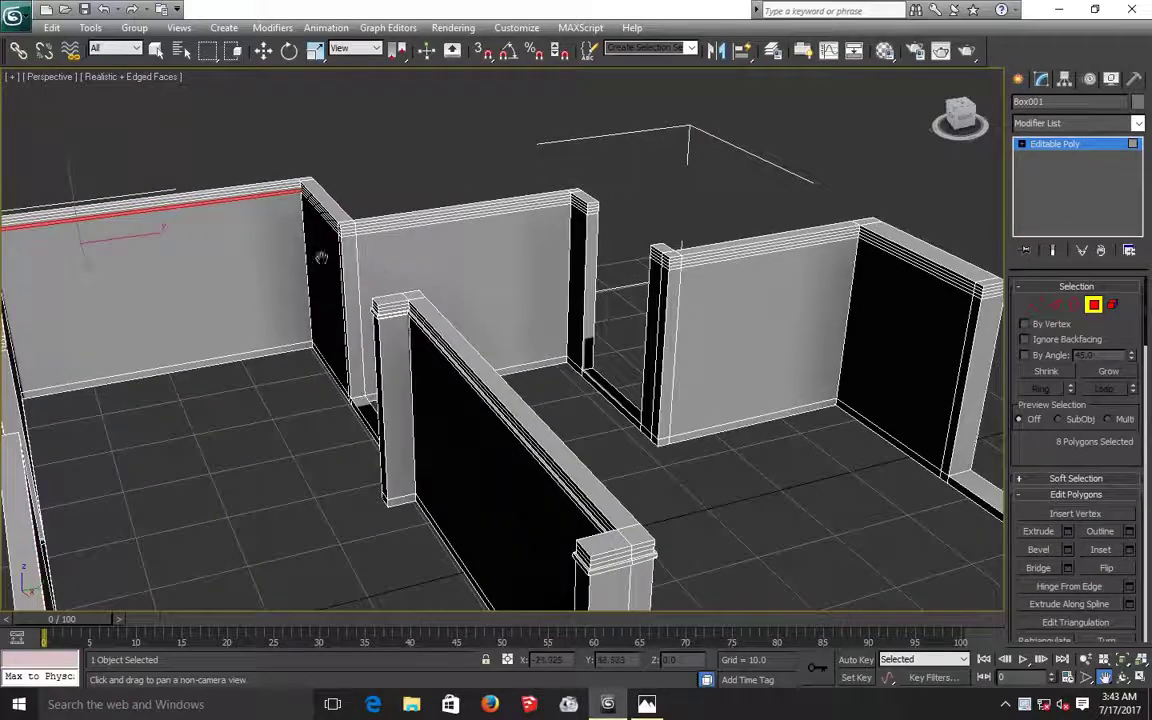
scroll(272, 228, up, 1)
scroll(276, 240, up, 1)
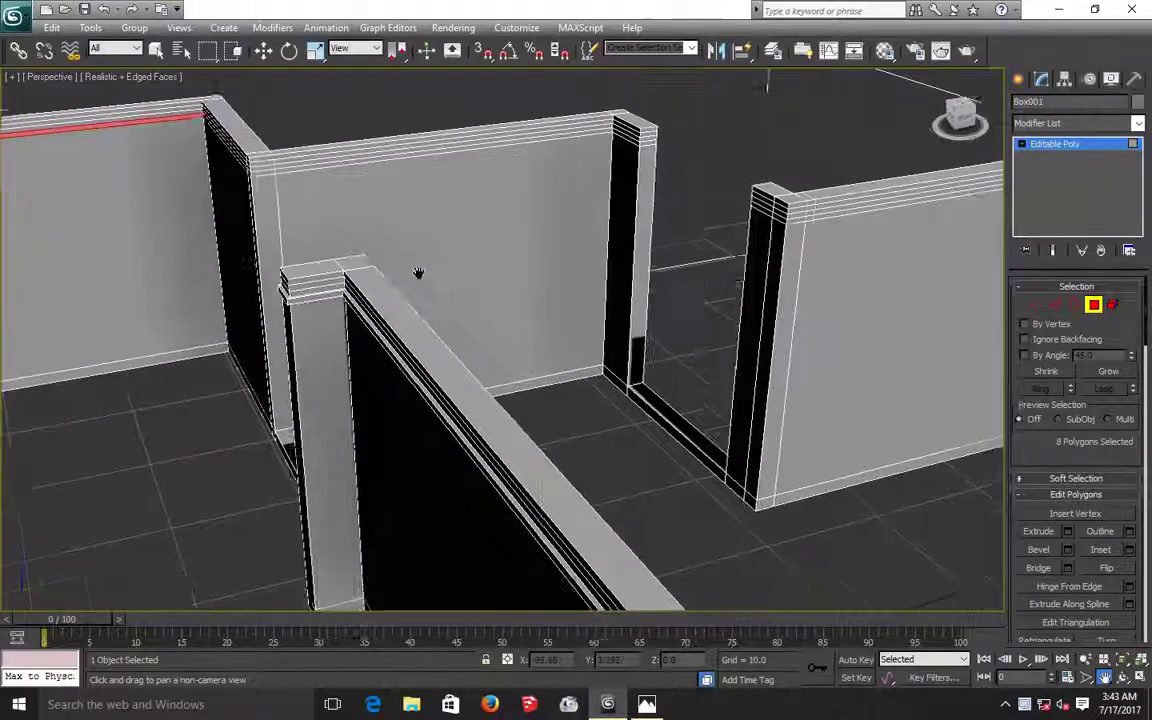
drag(419, 272, 676, 329)
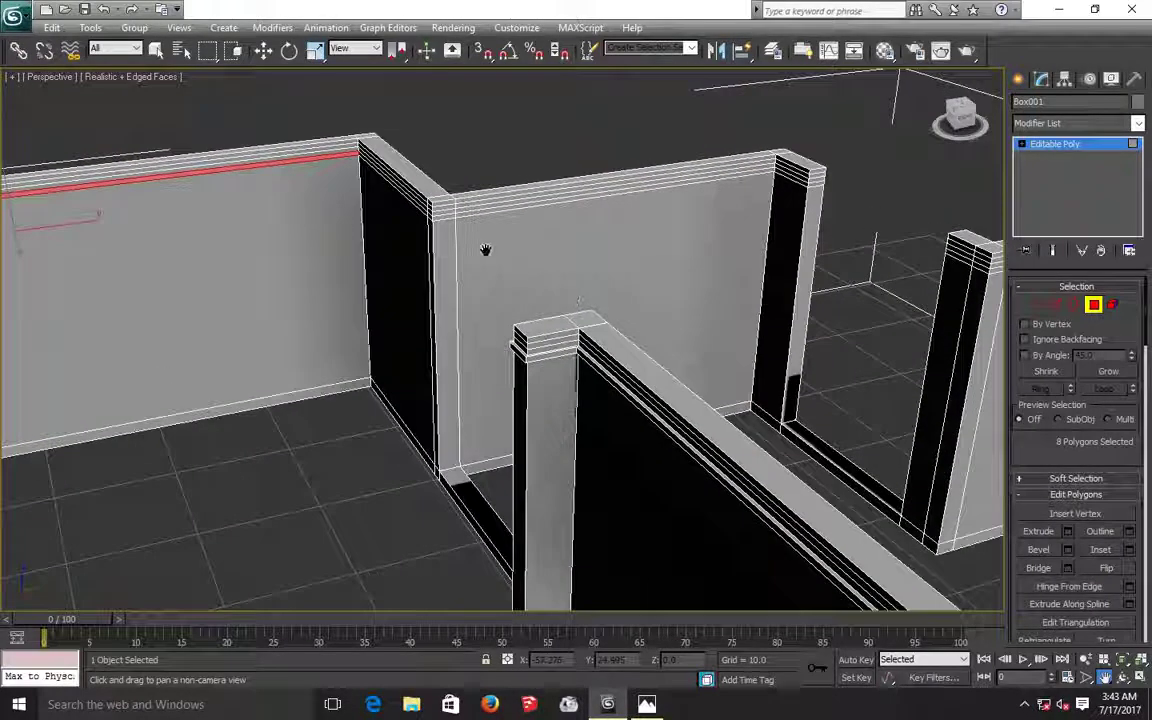
Add the corner's small top polygons and the next wall's long top strip to the selection.
click(263, 52)
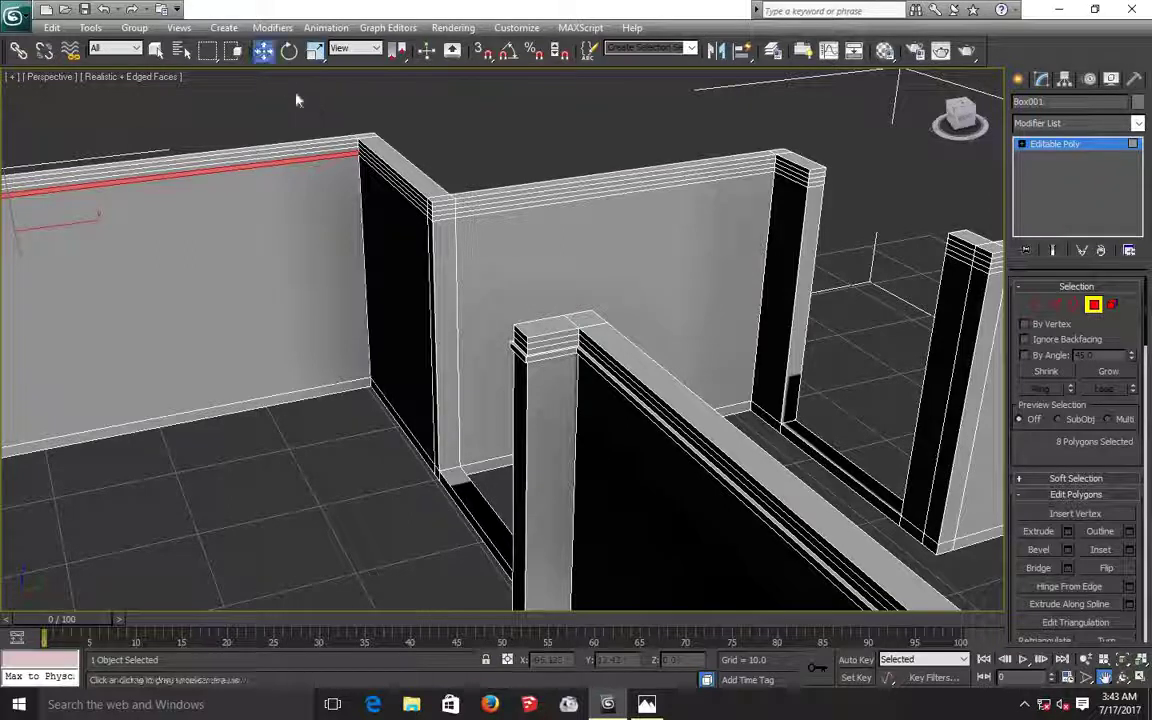
ctrl+click(420, 205)
ctrl+click(428, 212)
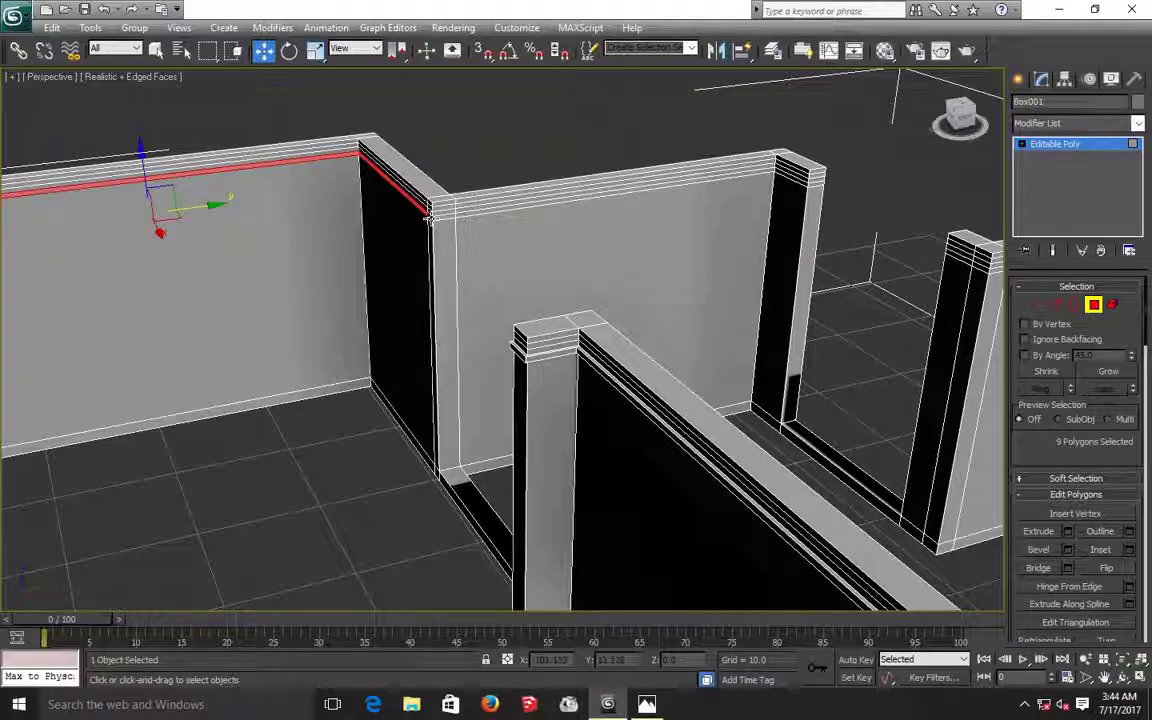
ctrl+click(432, 216)
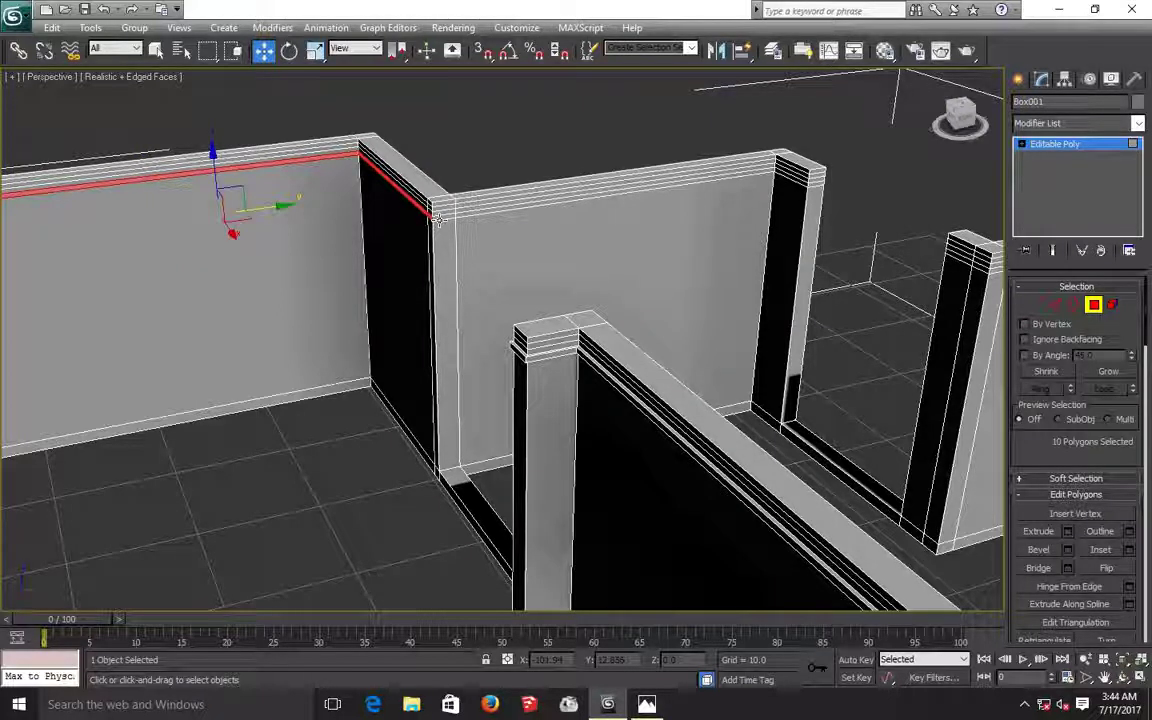
ctrl+click(440, 216)
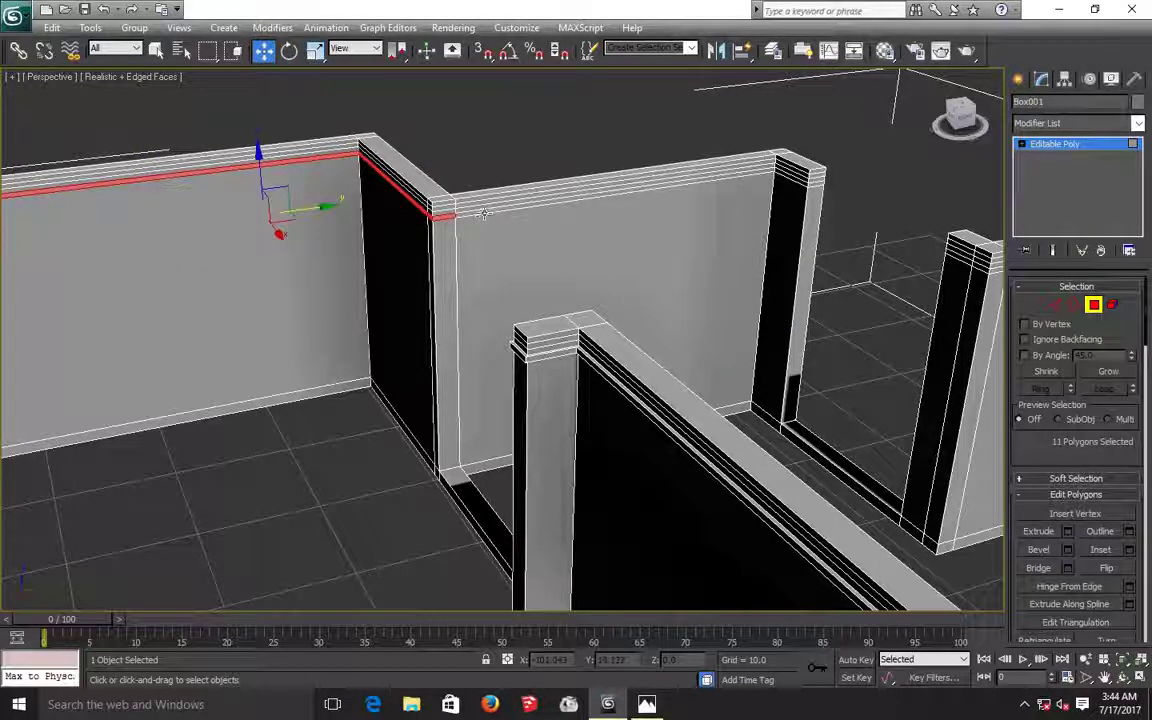
ctrl+click(484, 213)
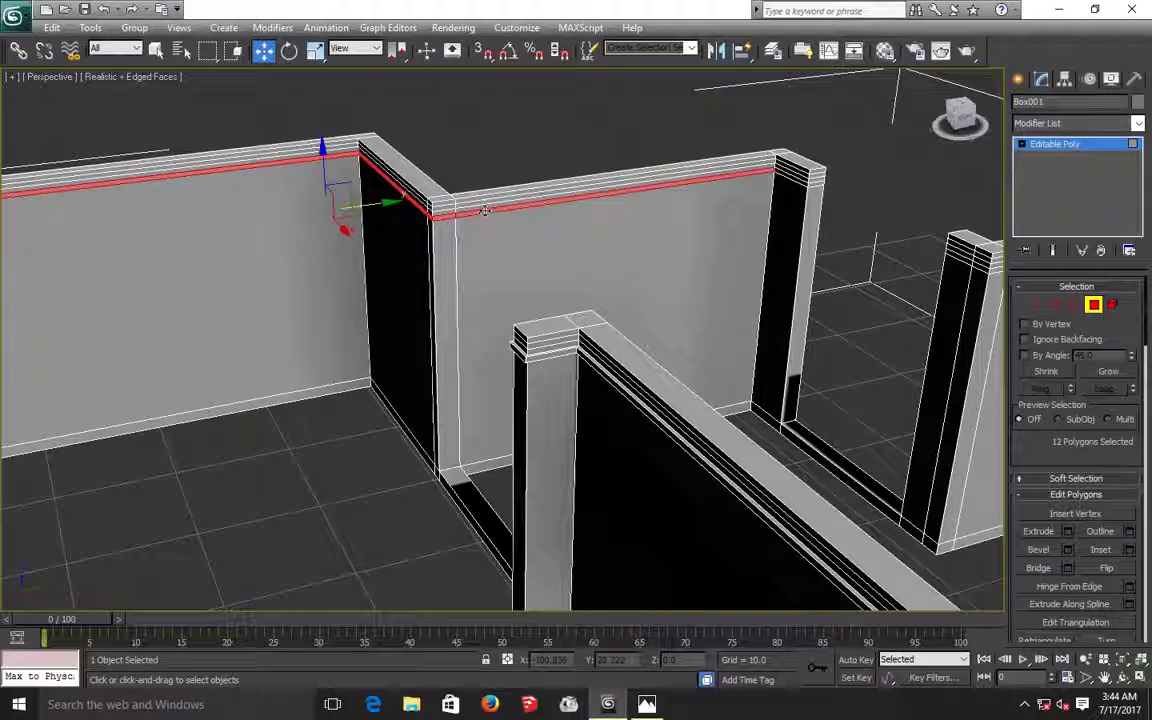
Add the far right wall's top strip, bringing the selection to 13 polygons.
click(1104, 677)
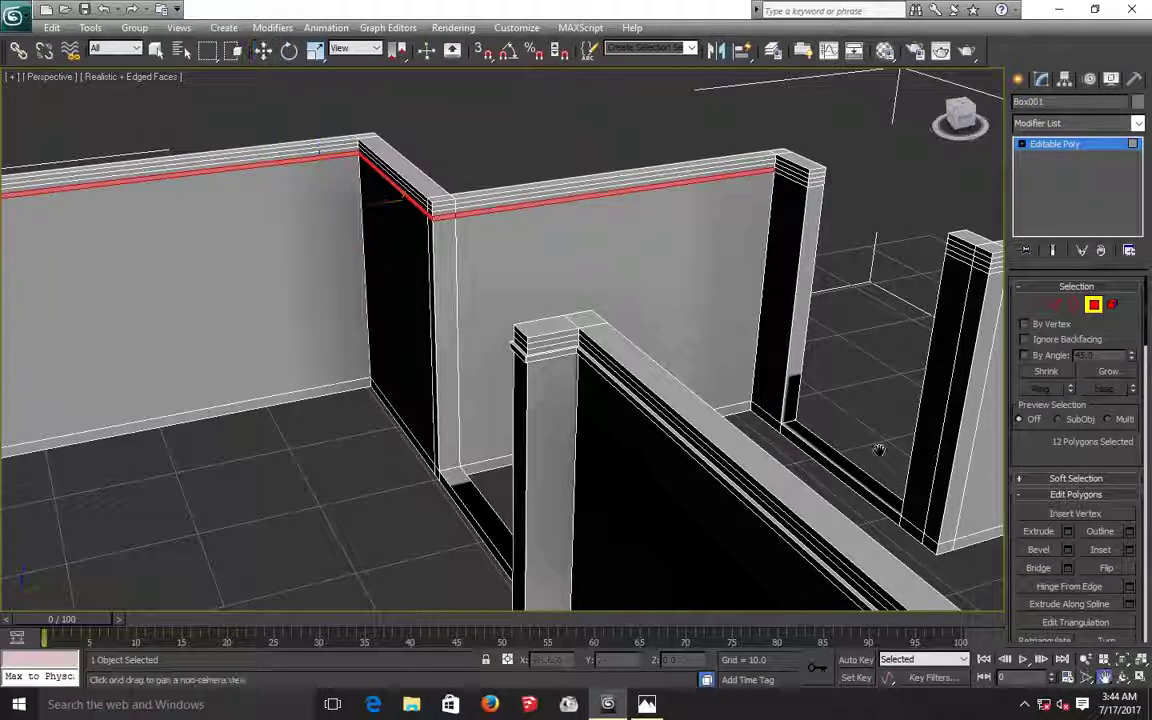
mouse_move(800, 300)
mouse_down()
mouse_move(426, 285)
mouse_move(399, 257)
mouse_up()
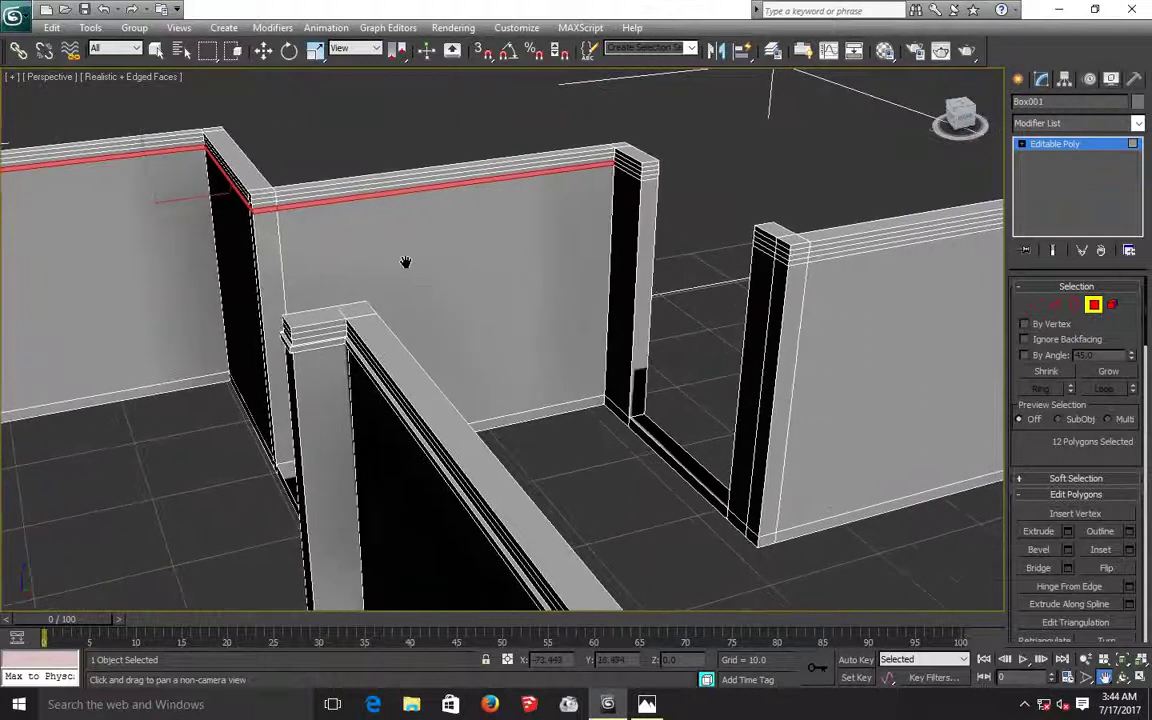
click(263, 51)
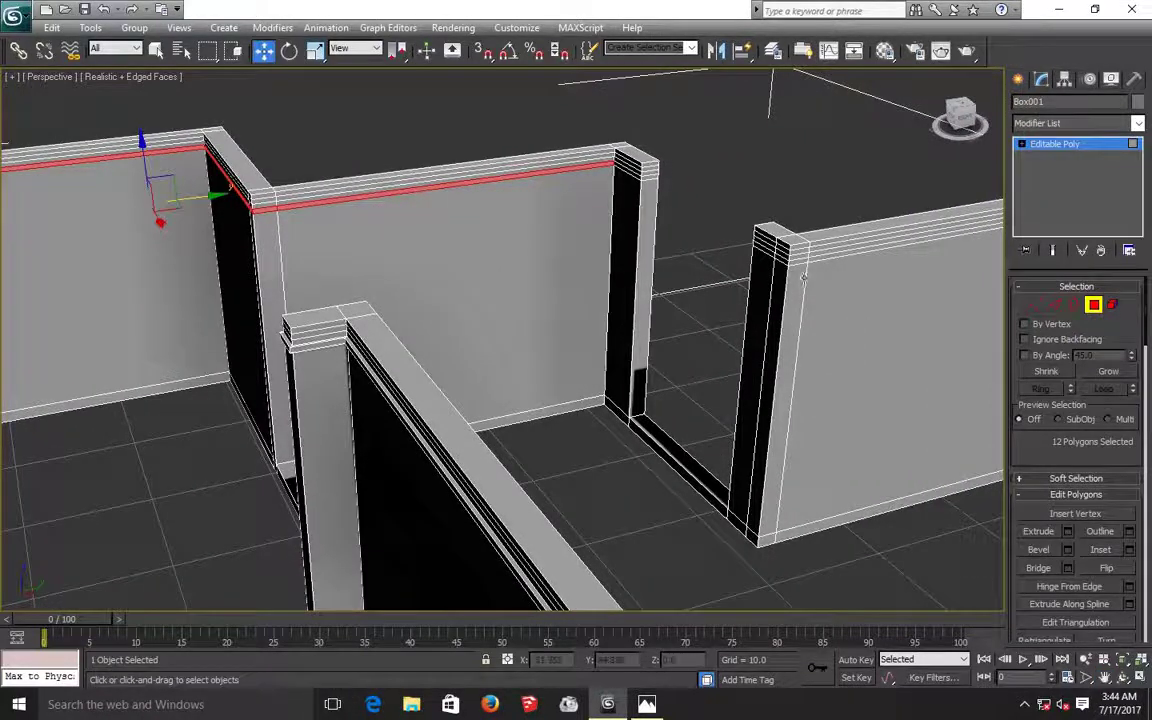
ctrl+click(813, 258)
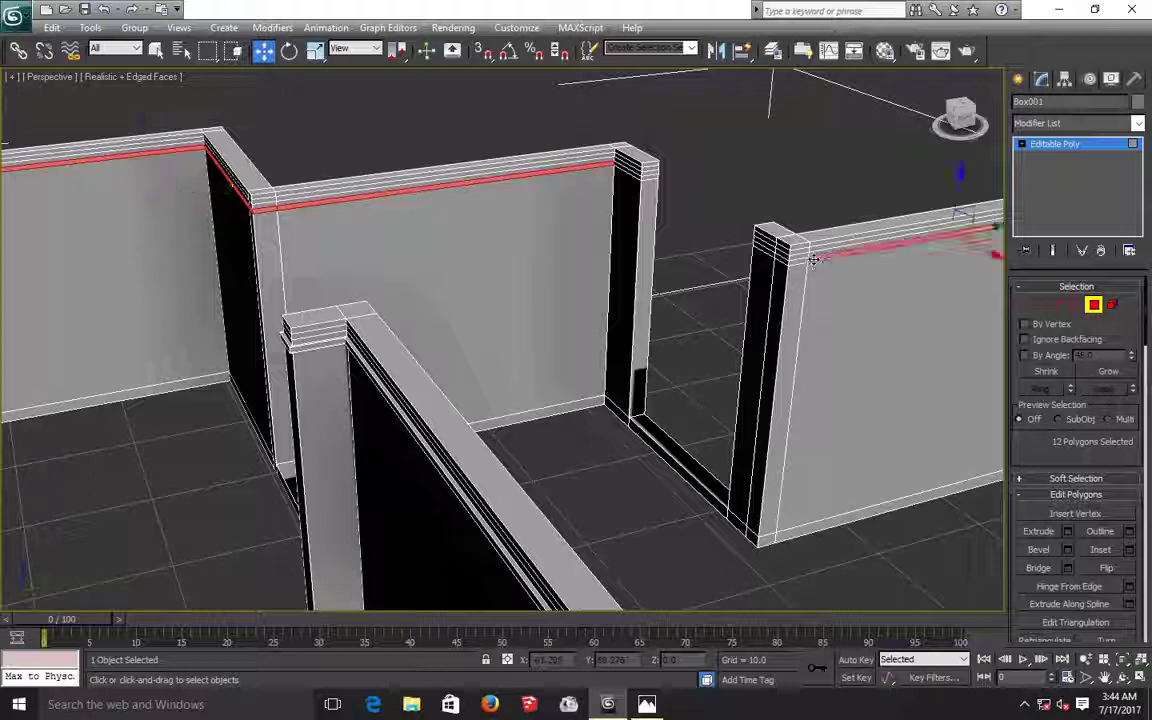
scroll(849, 395, down, 2)
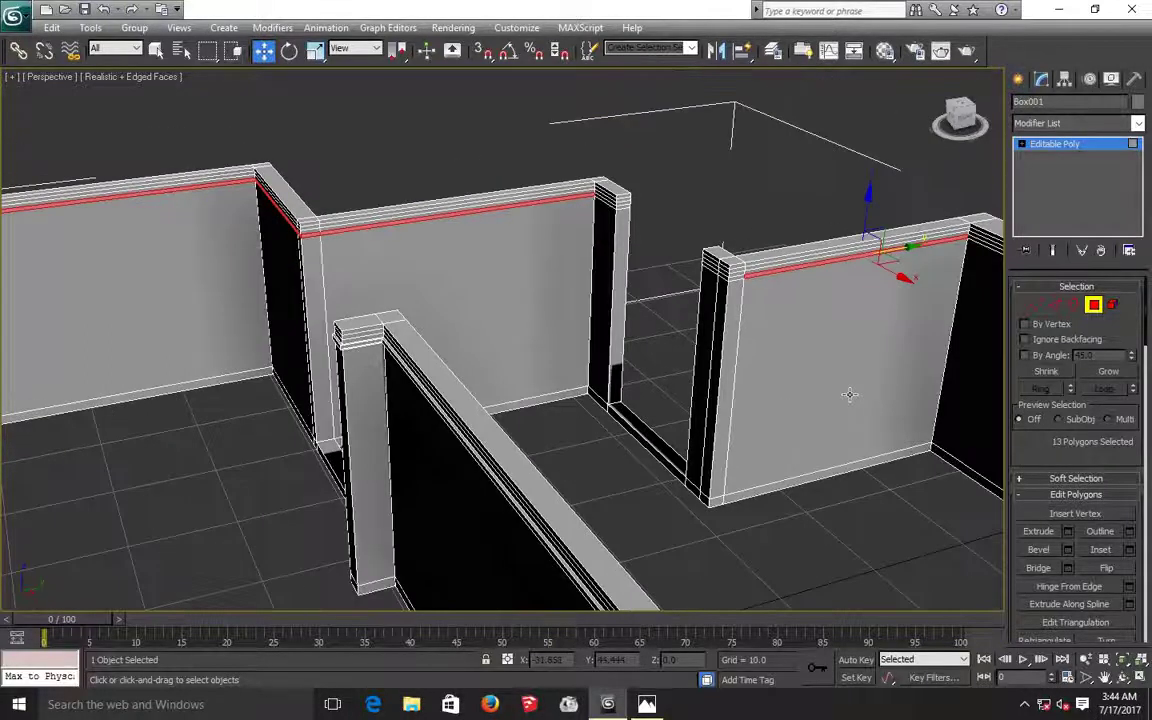
scroll(849, 395, down, 3)
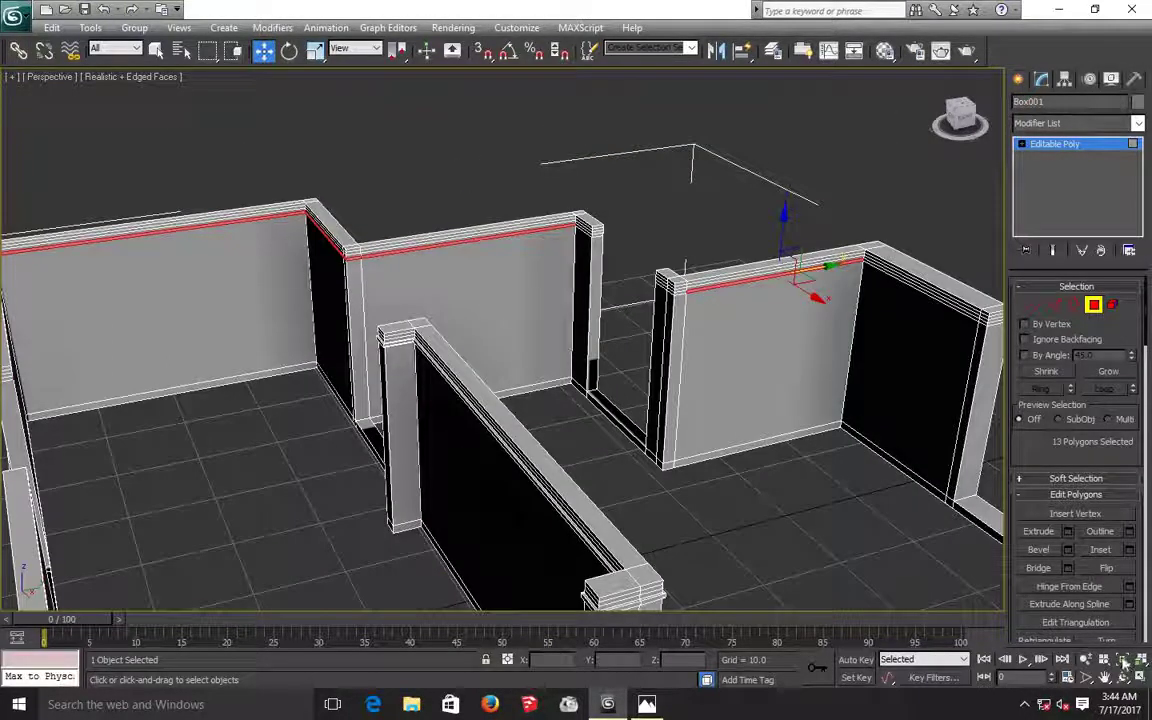
click(1124, 677)
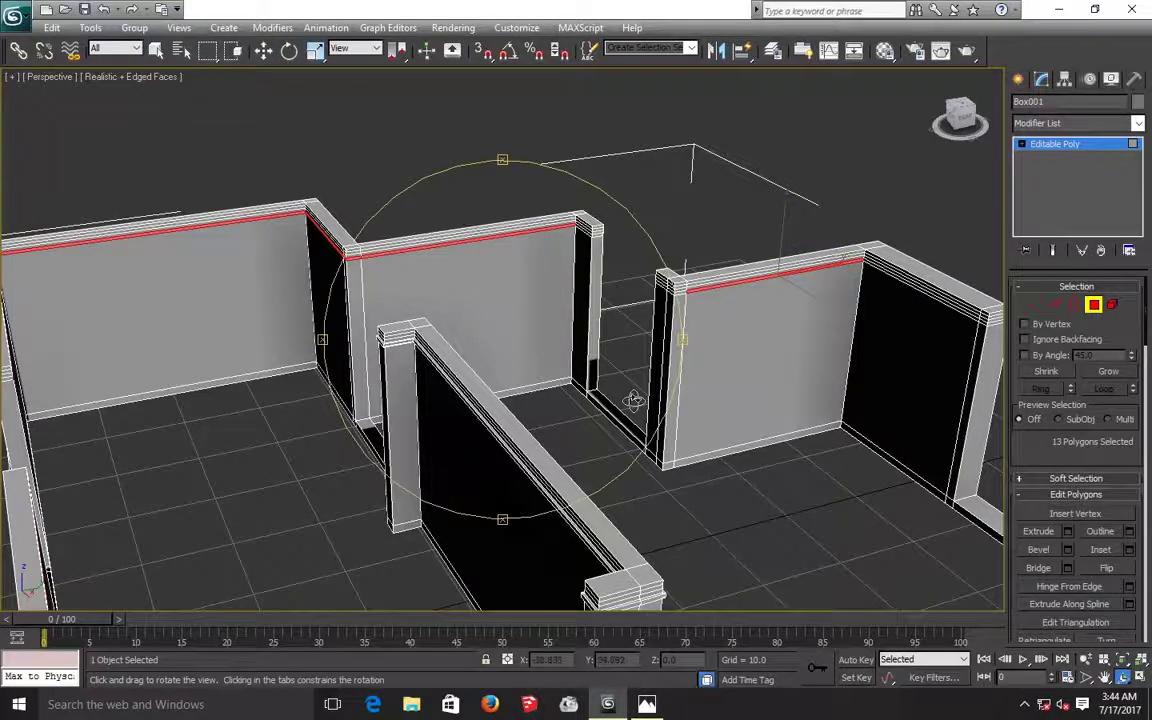
mouse_move(630, 399)
mouse_down()
mouse_move(792, 393)
mouse_move(725, 393)
mouse_move(650, 357)
mouse_up()
Add the right wall's and far wall's top strips to the trim selection.
drag(509, 231, 504, 256)
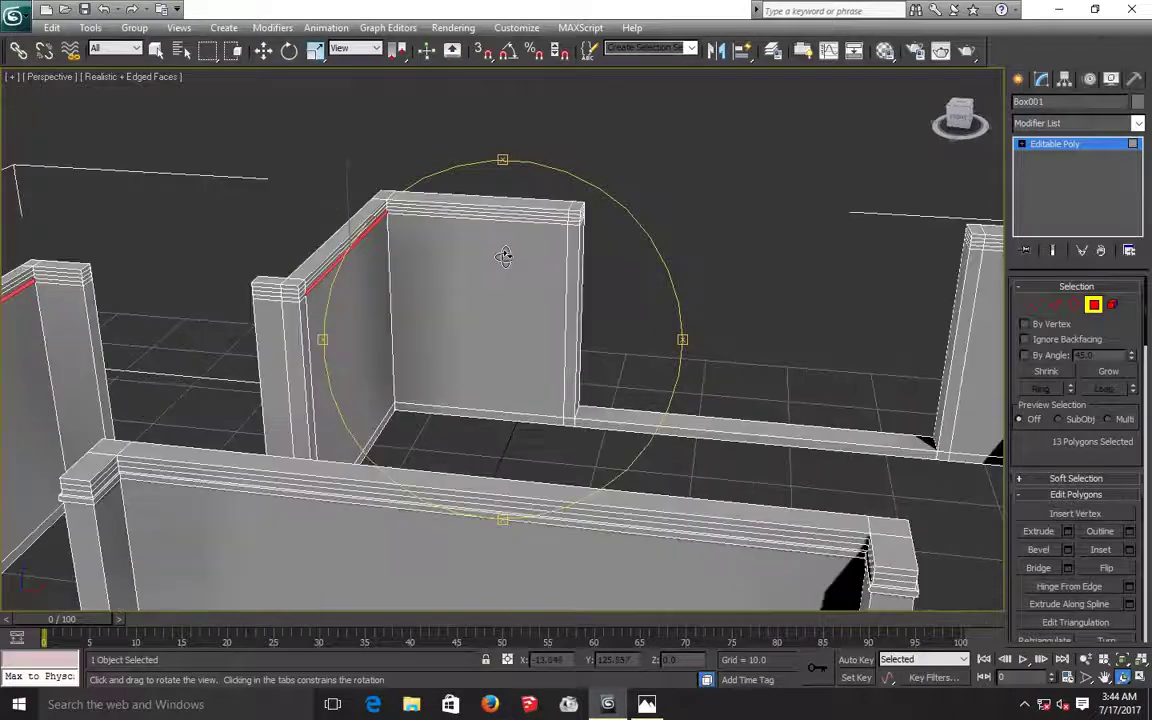
click(263, 51)
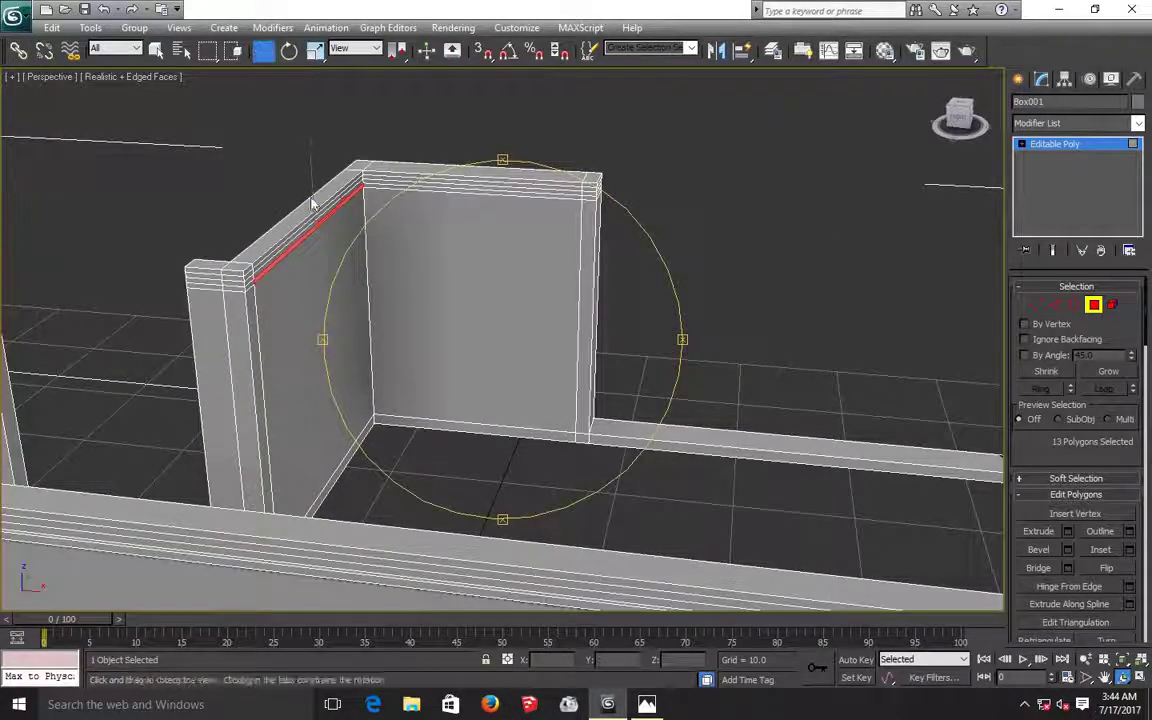
ctrl+click(554, 193)
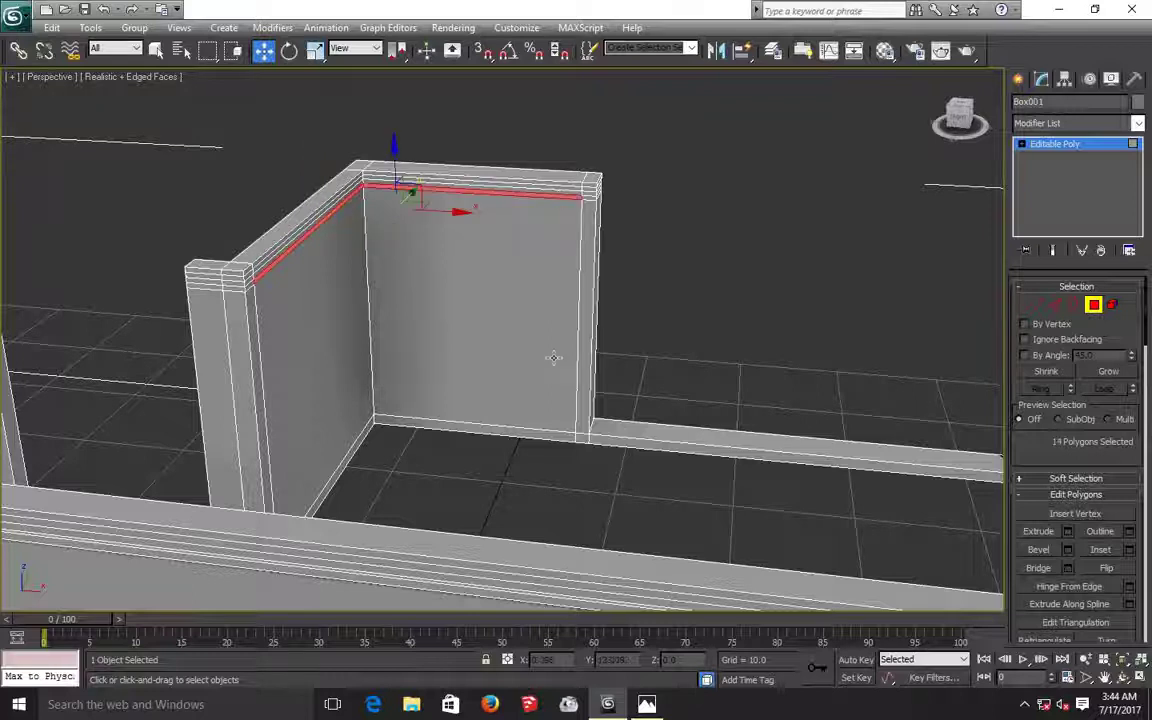
scroll(554, 357, down, 2)
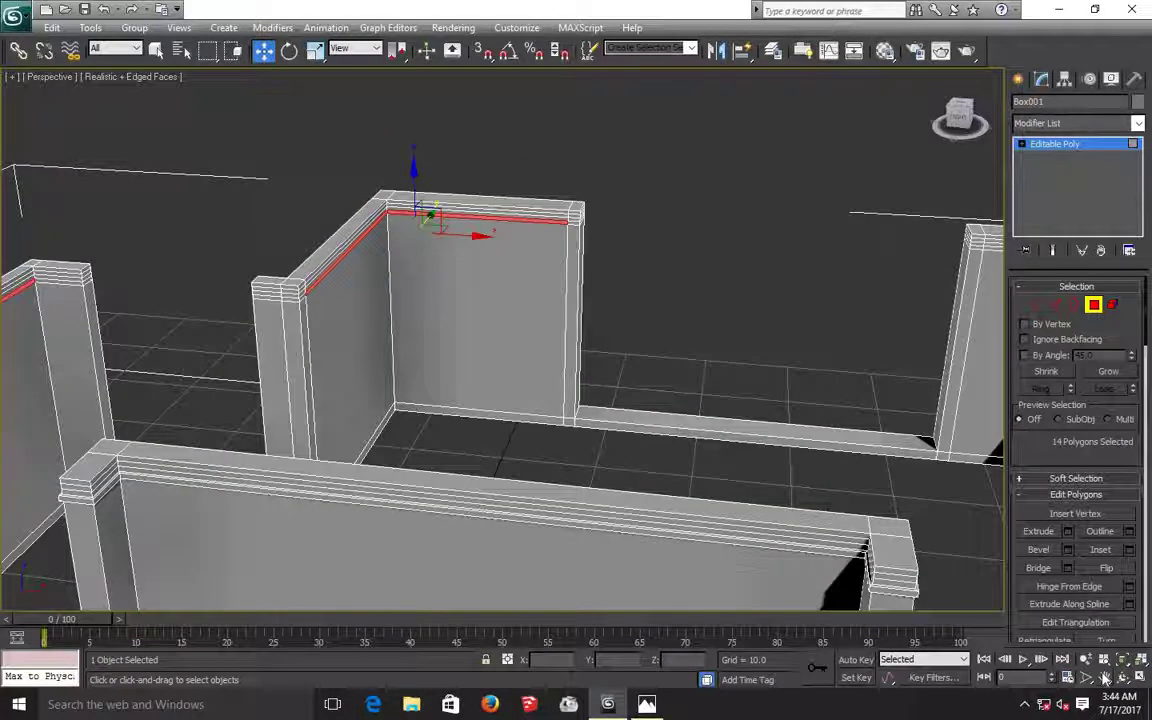
click(1104, 677)
drag(781, 462, 442, 450)
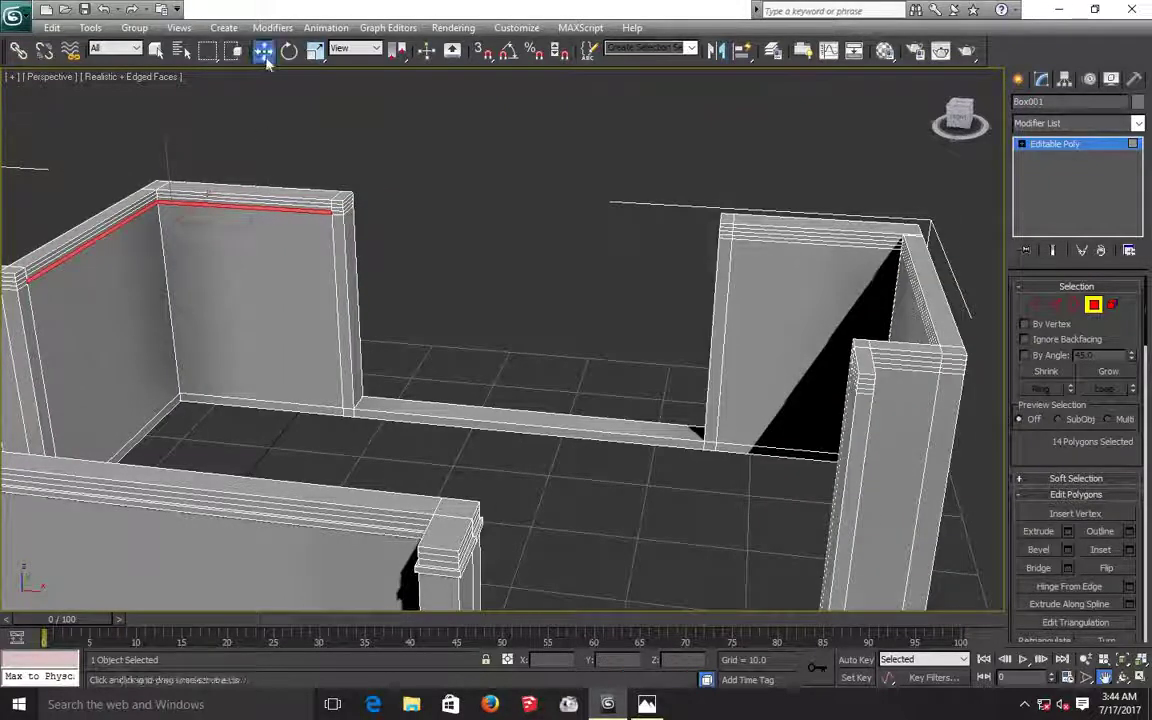
click(263, 51)
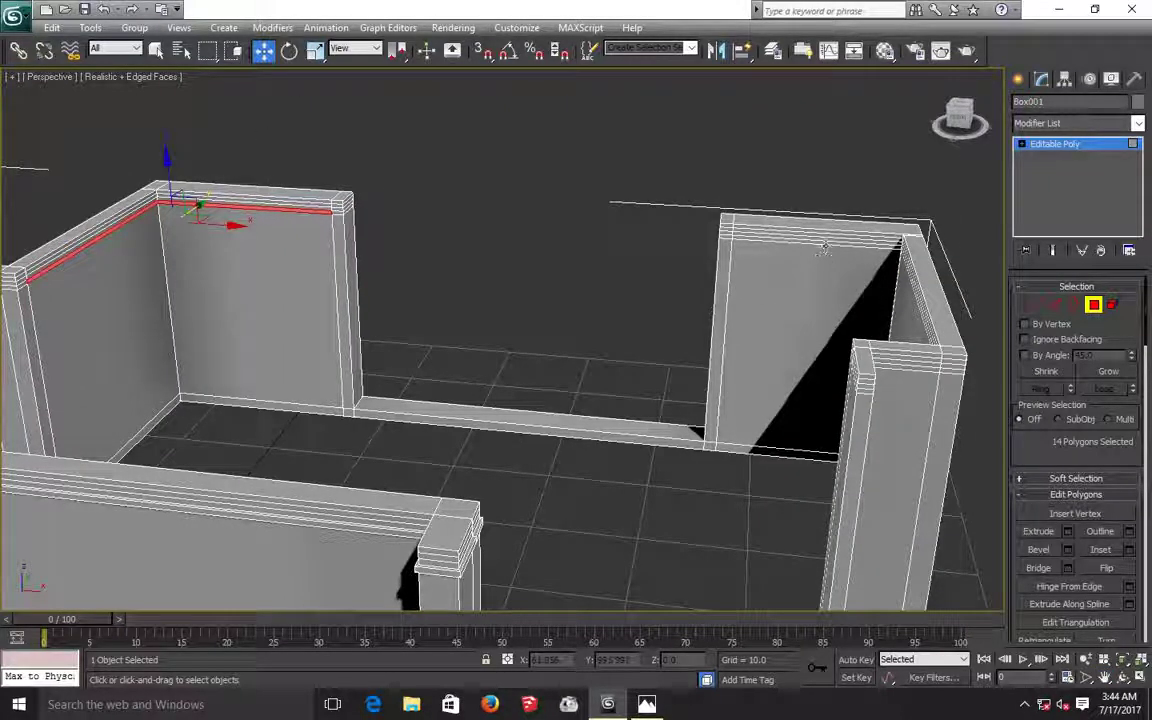
ctrl+click(824, 243)
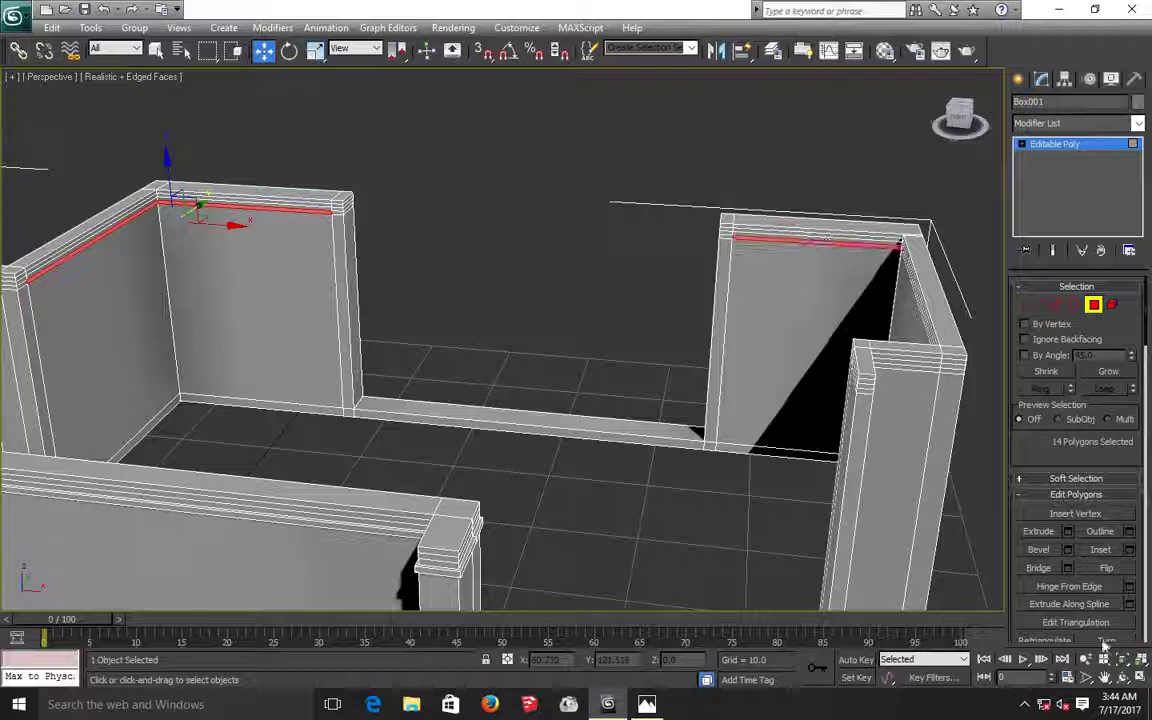
Add the pillar-top strip and two back-wall top strips to the selection.
click(1122, 677)
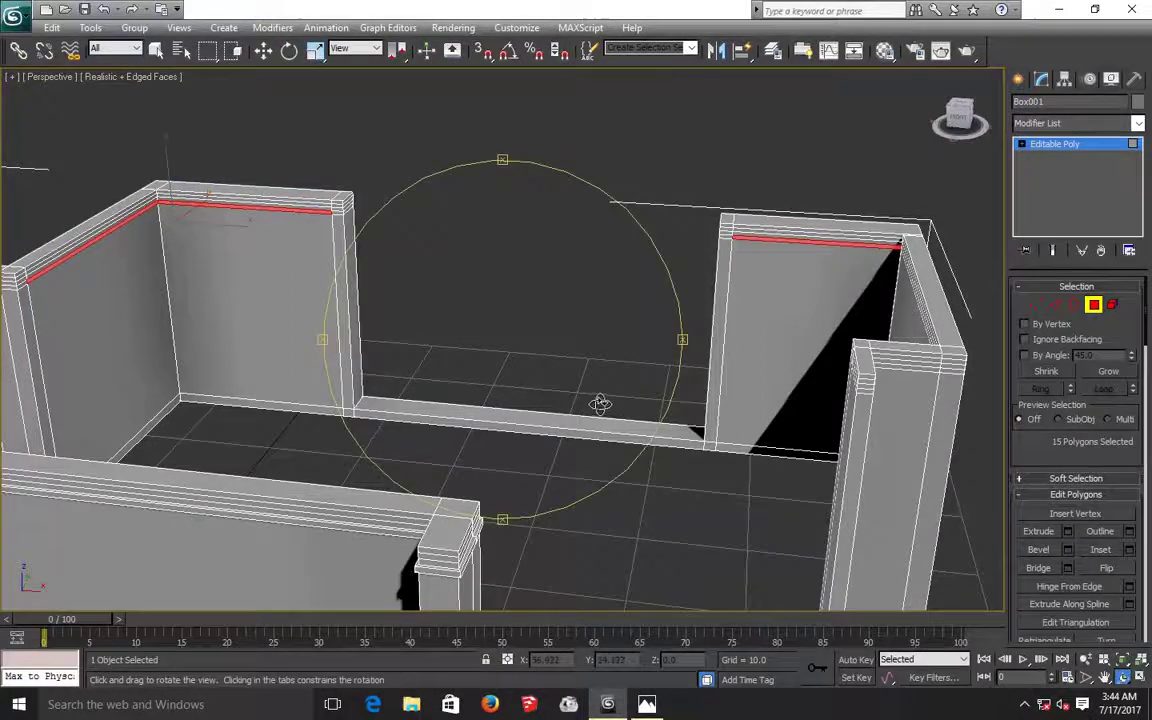
mouse_move(633, 401)
mouse_down()
mouse_move(695, 397)
mouse_move(393, 195)
mouse_up()
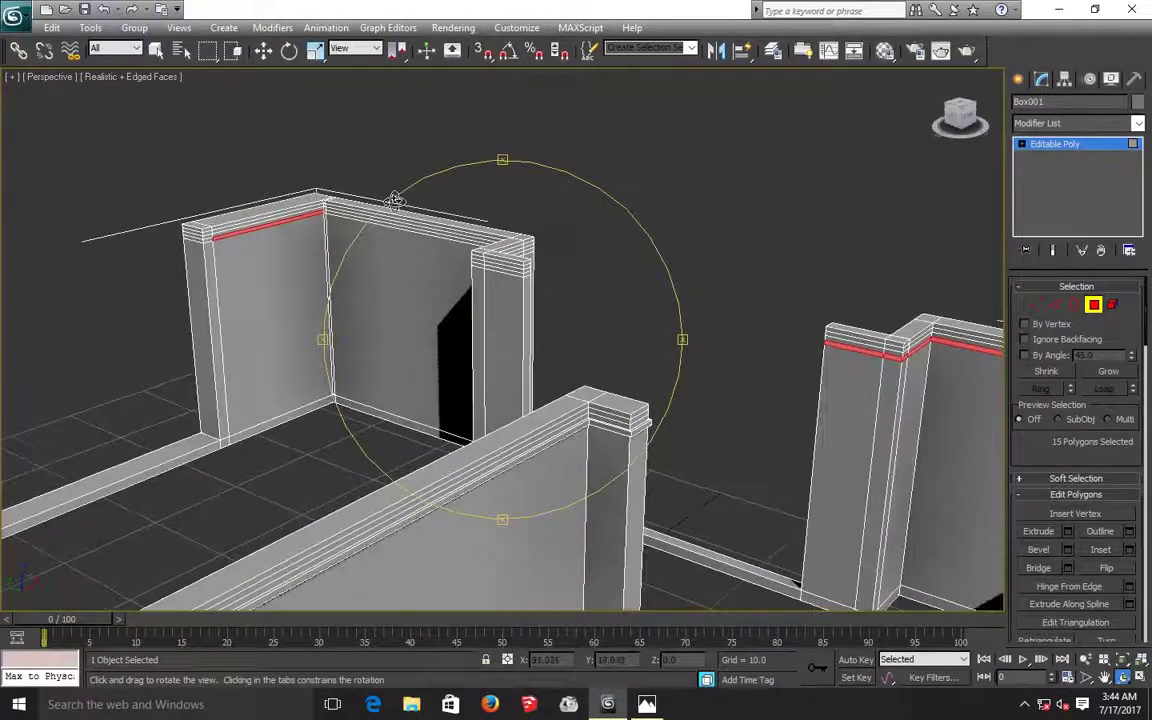
click(263, 50)
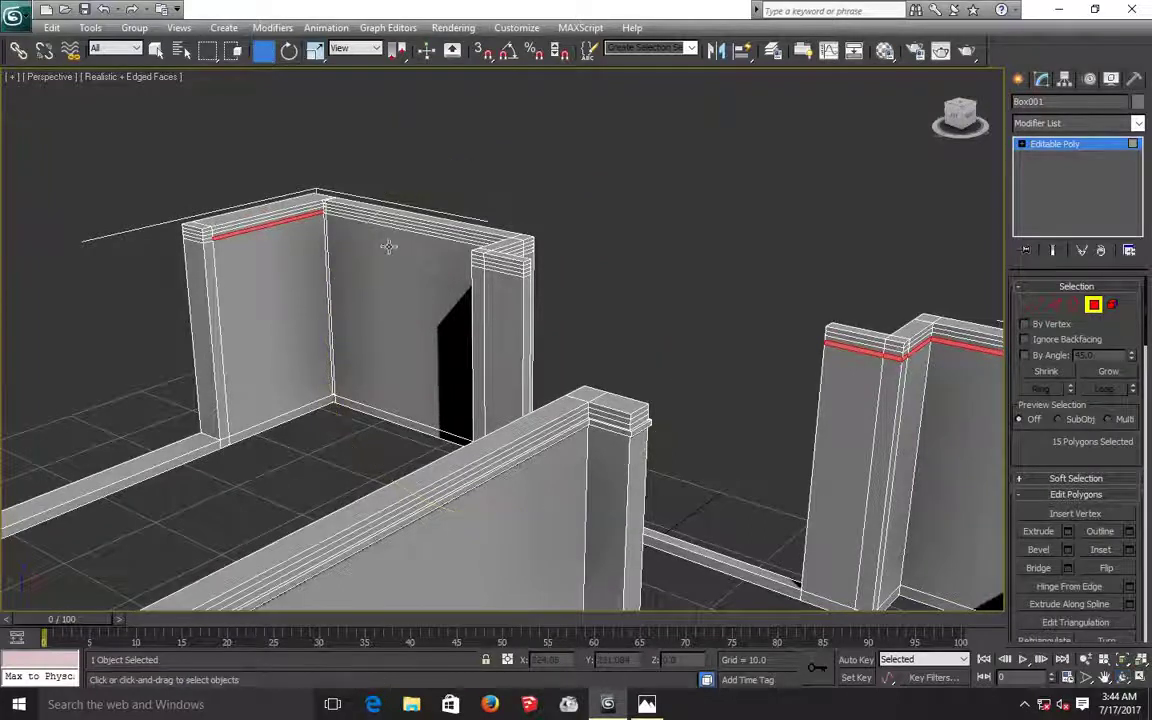
scroll(499, 276, up, 2)
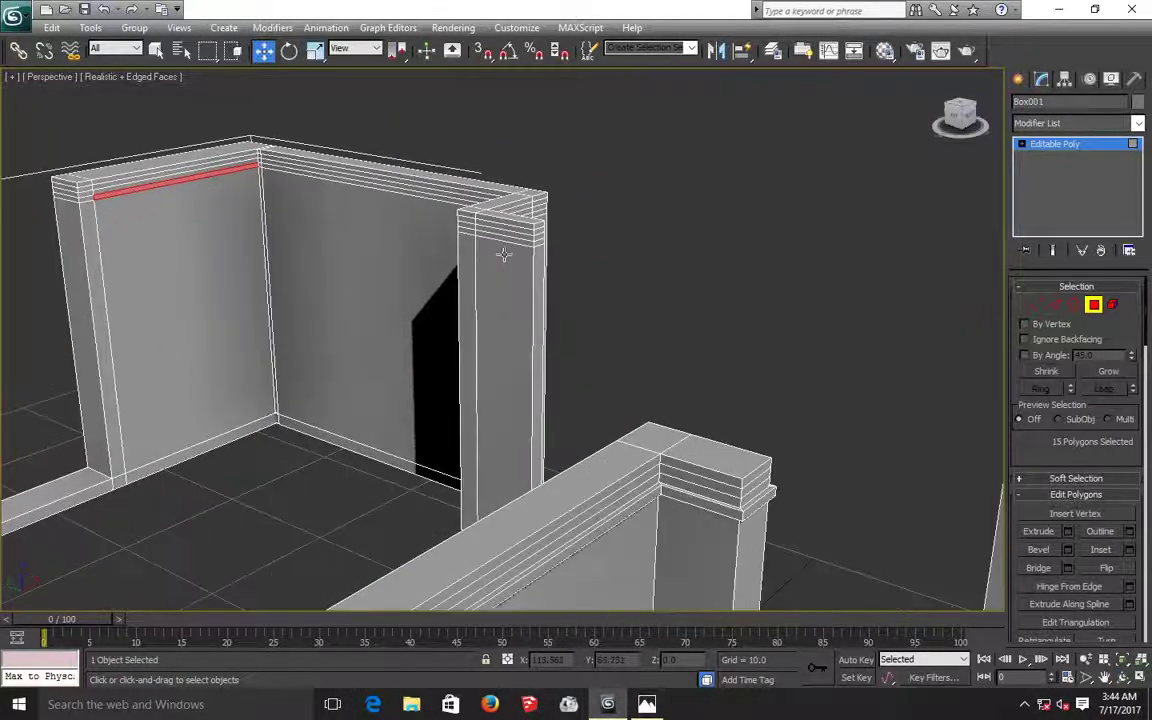
scroll(504, 253, up, 2)
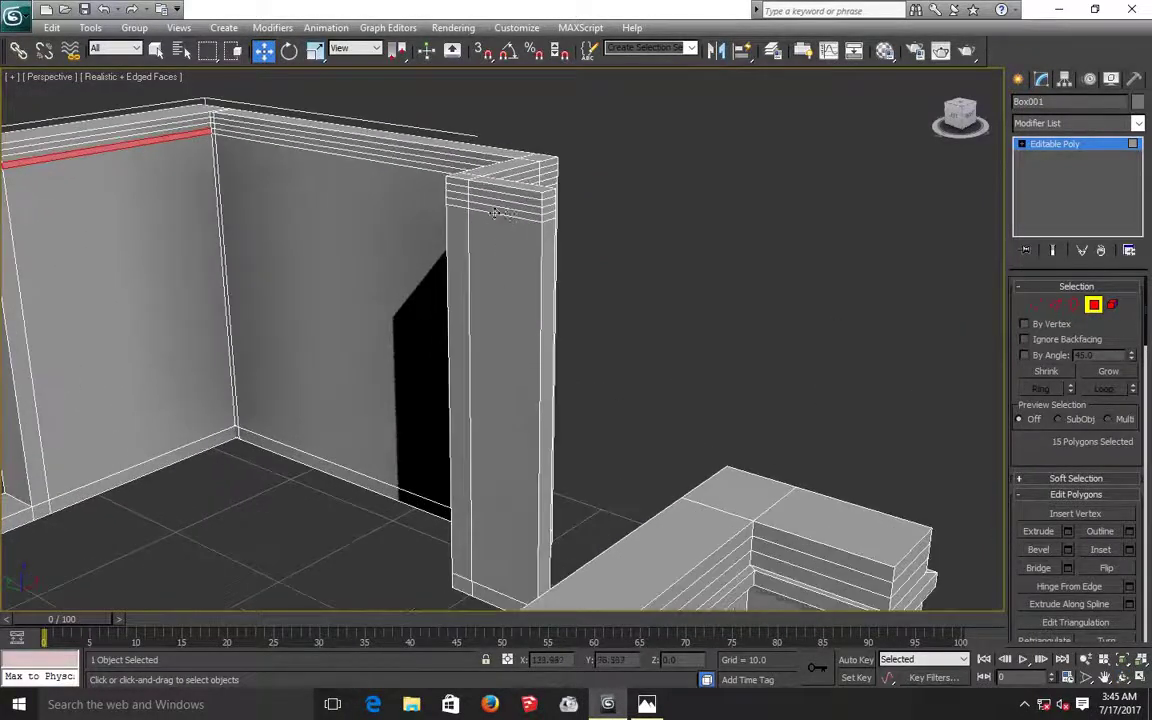
ctrl+click(495, 212)
ctrl+click(387, 159)
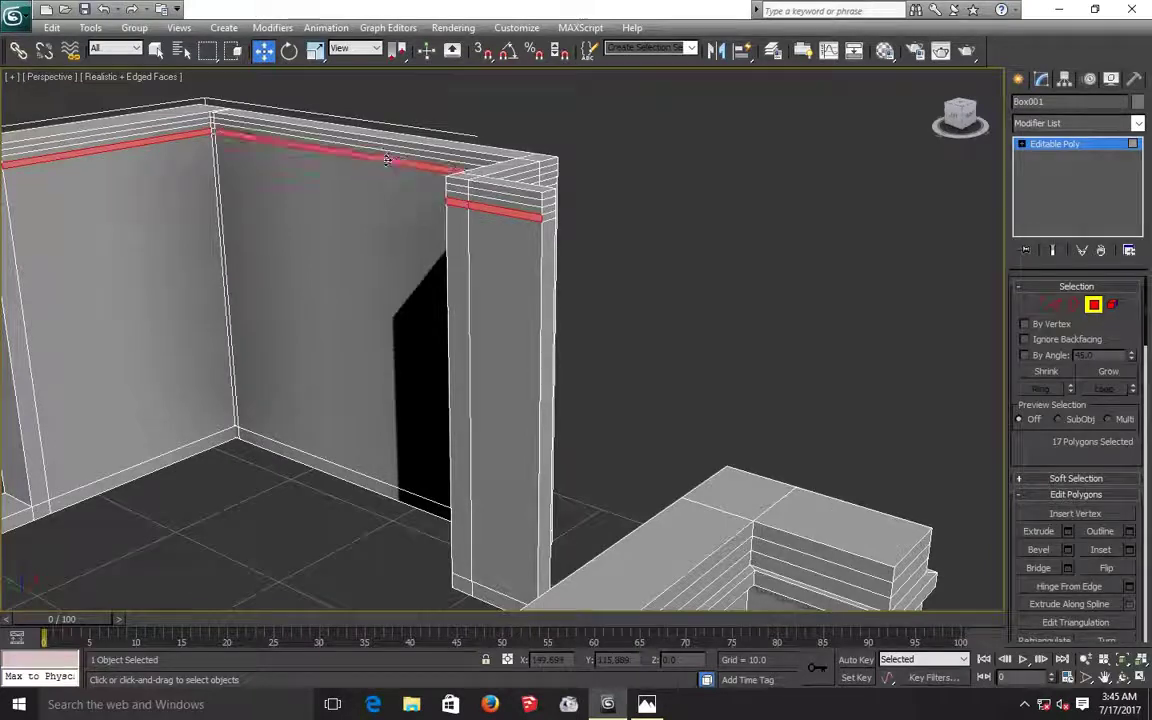
ctrl+click(352, 155)
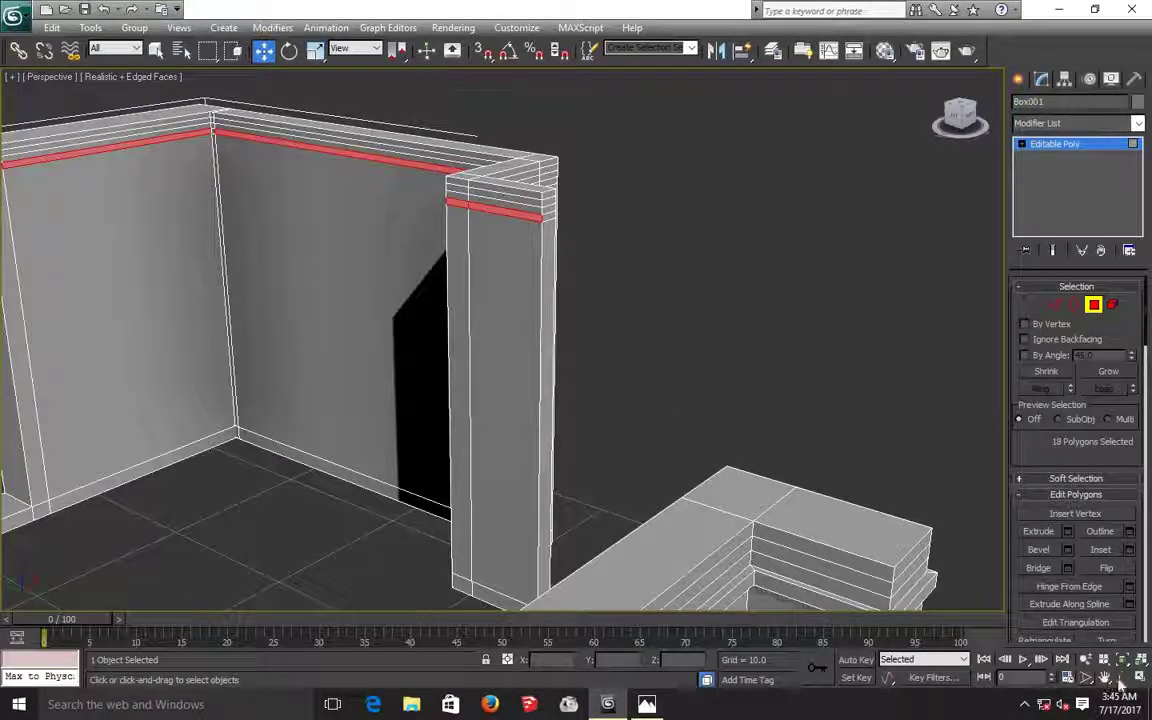
Add the doorway walls' top strip and its corner strip to the selection.
click(1122, 678)
mouse_move(509, 386)
mouse_down()
mouse_move(557, 382)
mouse_move(501, 388)
mouse_move(548, 375)
mouse_up()
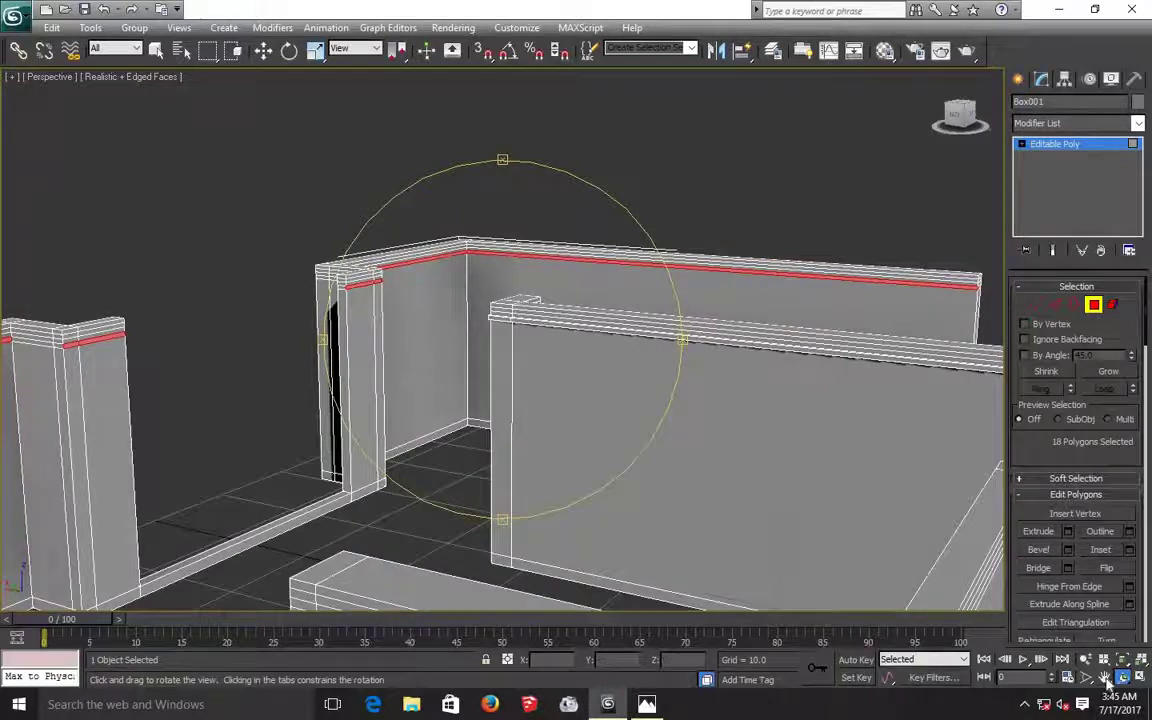
click(1105, 678)
mouse_move(633, 491)
mouse_down()
mouse_move(954, 432)
mouse_move(769, 435)
mouse_up()
scroll(399, 334, up, 2)
scroll(292, 297, up, 2)
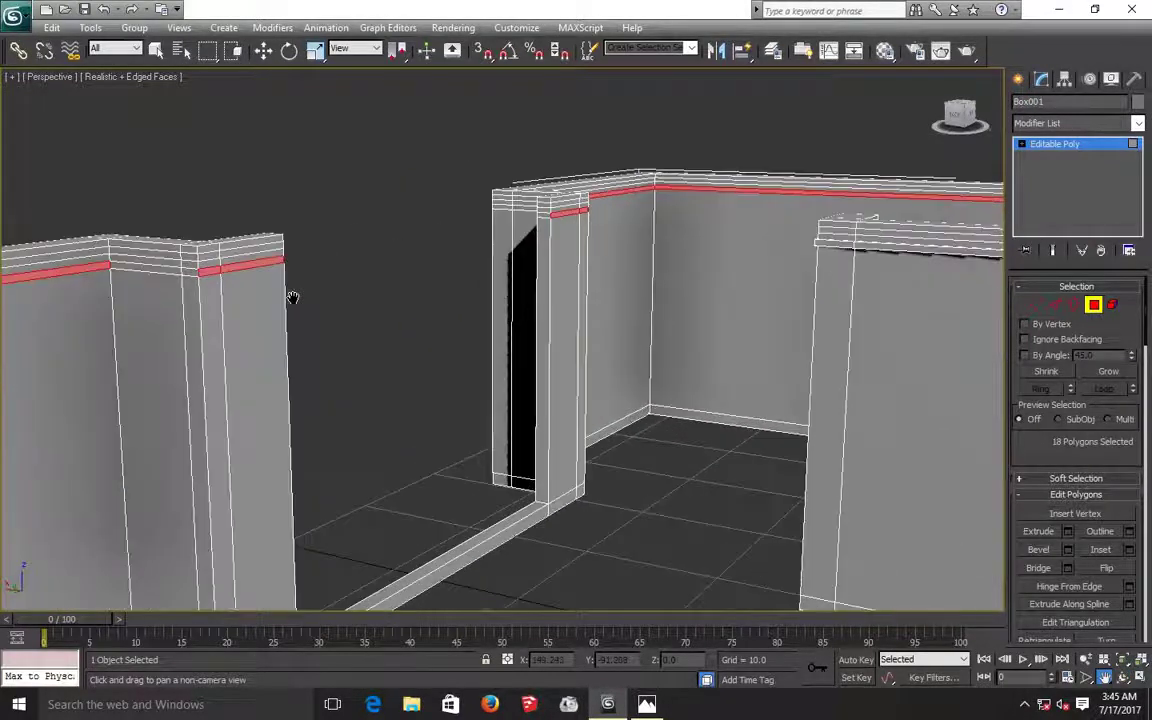
drag(313, 314, 440, 330)
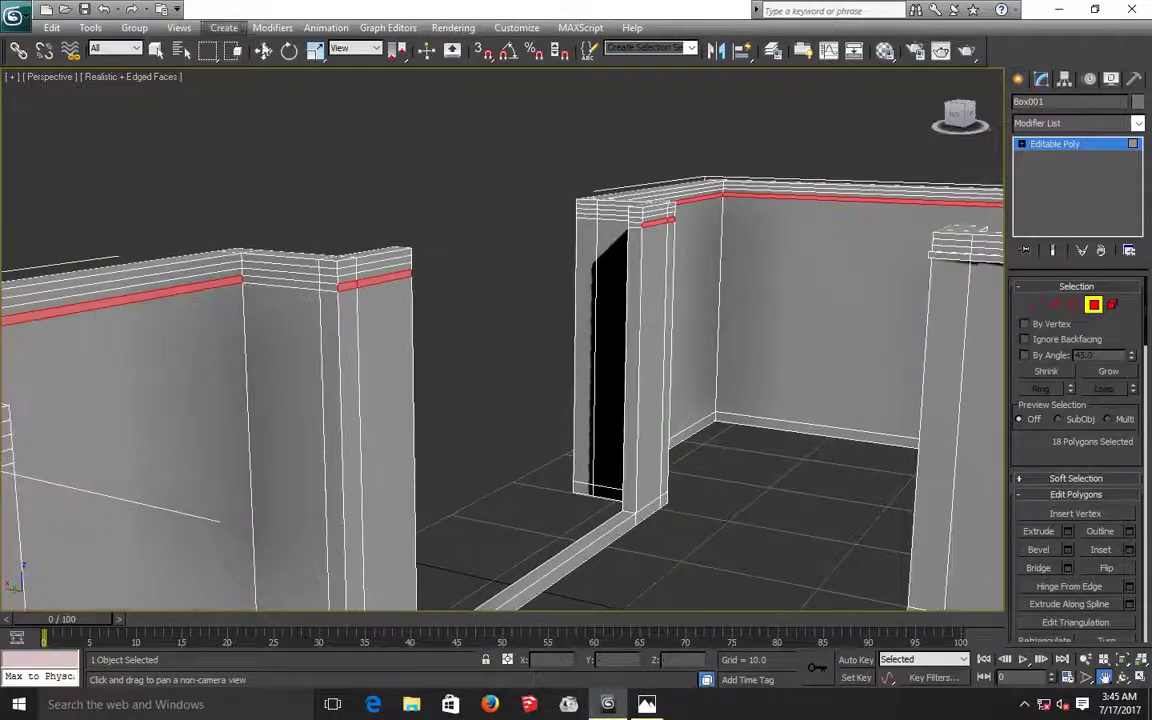
click(263, 52)
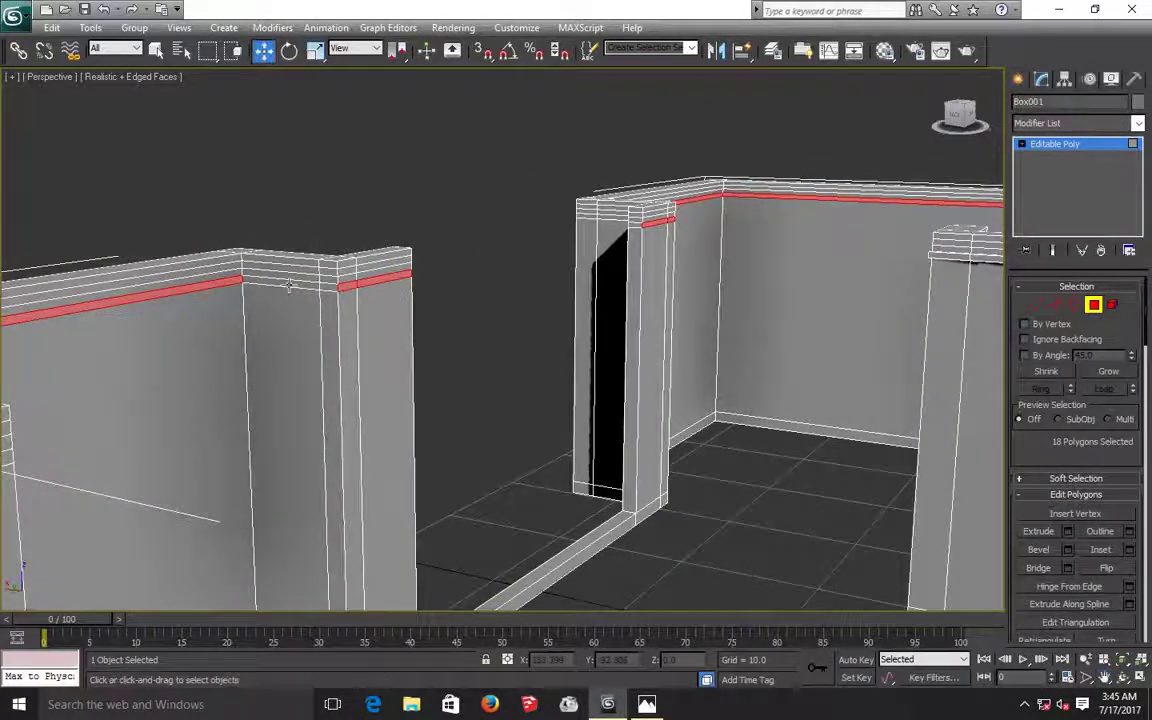
ctrl+click(318, 286)
ctrl+click(327, 287)
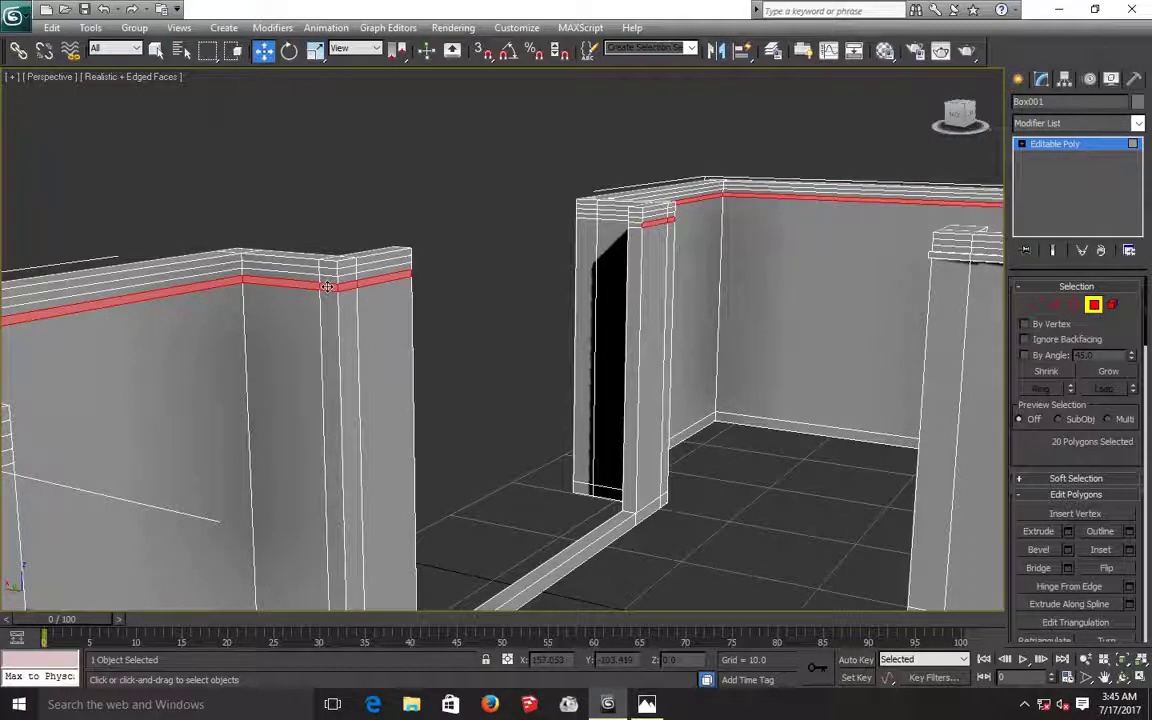
scroll(327, 287, down, 3)
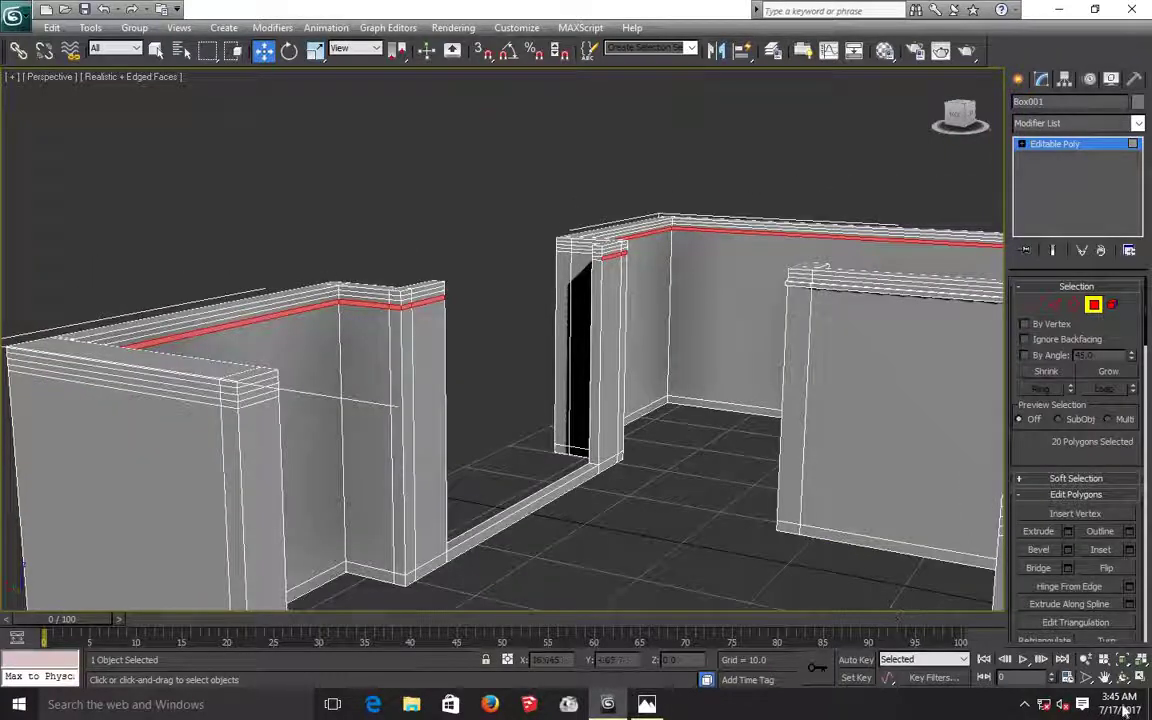
Orbit and zoom around the wall corner to check the 21-polygon selection.
click(1123, 679)
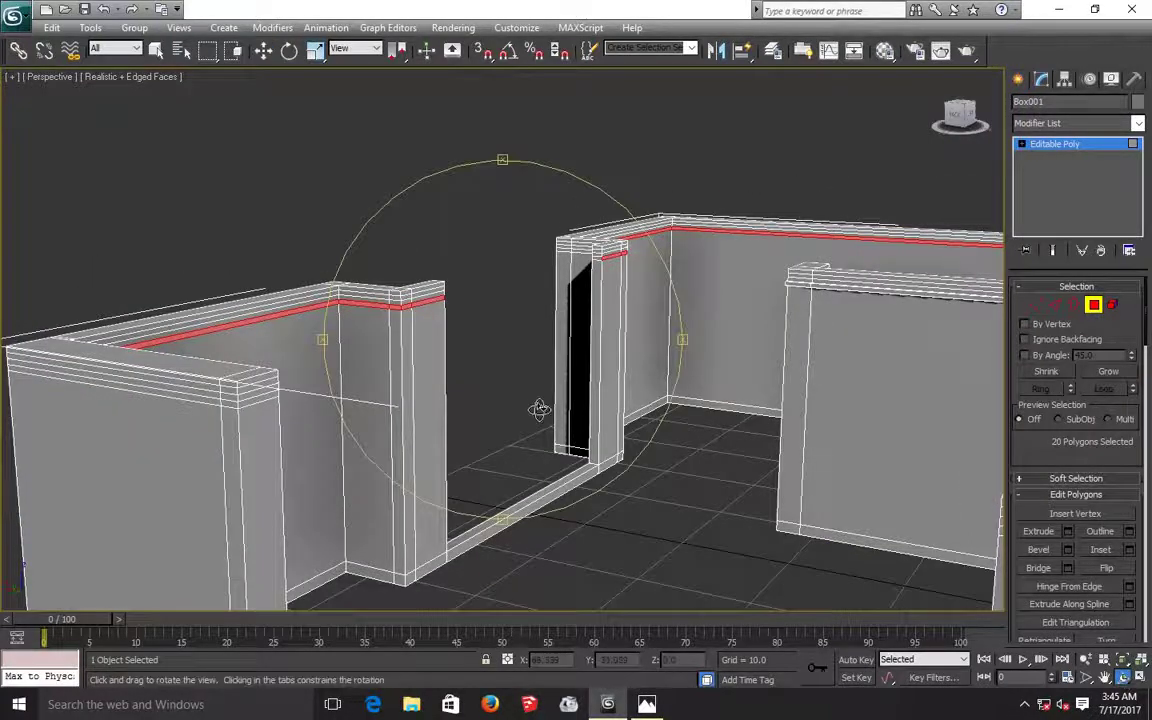
drag(530, 406, 388, 411)
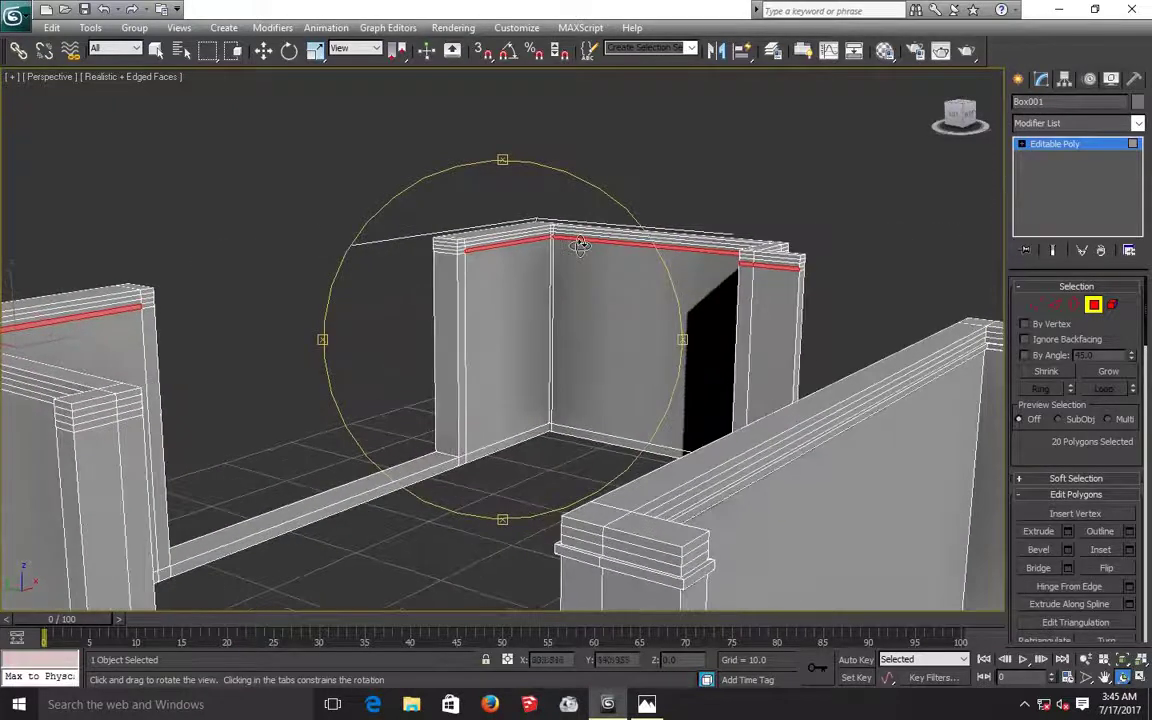
scroll(580, 246, up, 2)
scroll(580, 246, up, 1)
scroll(580, 246, up, 1)
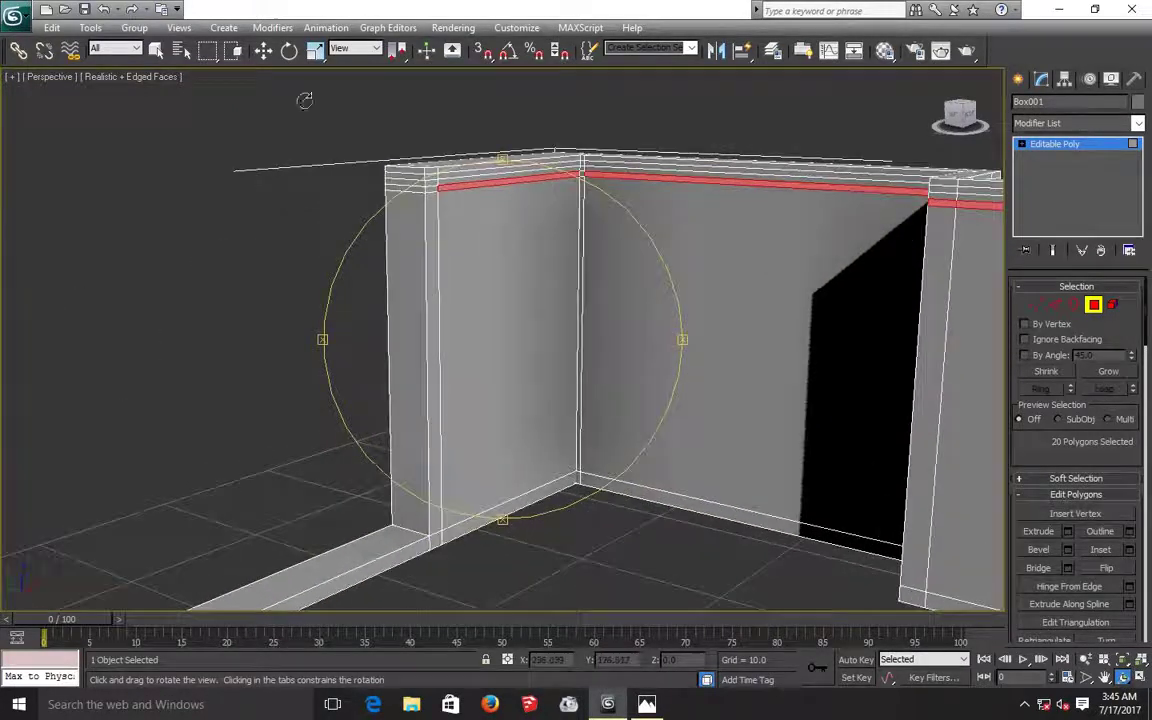
click(263, 50)
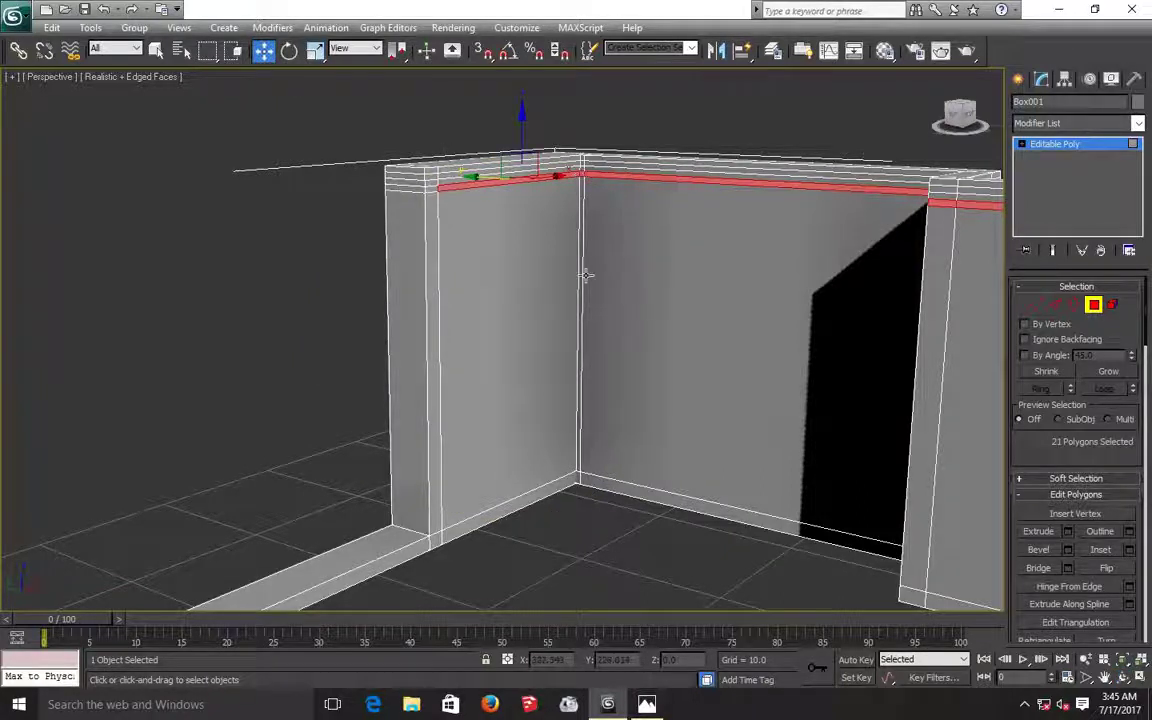
scroll(586, 276, down, 1)
scroll(586, 276, down, 2)
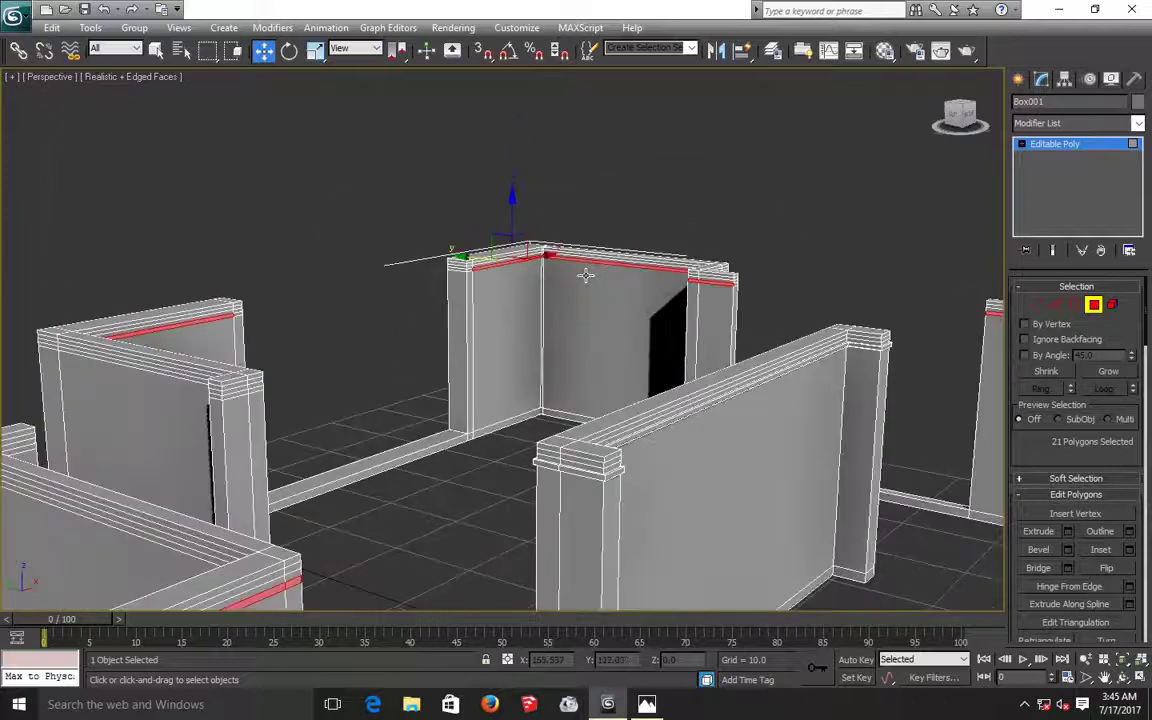
scroll(586, 274, down, 2)
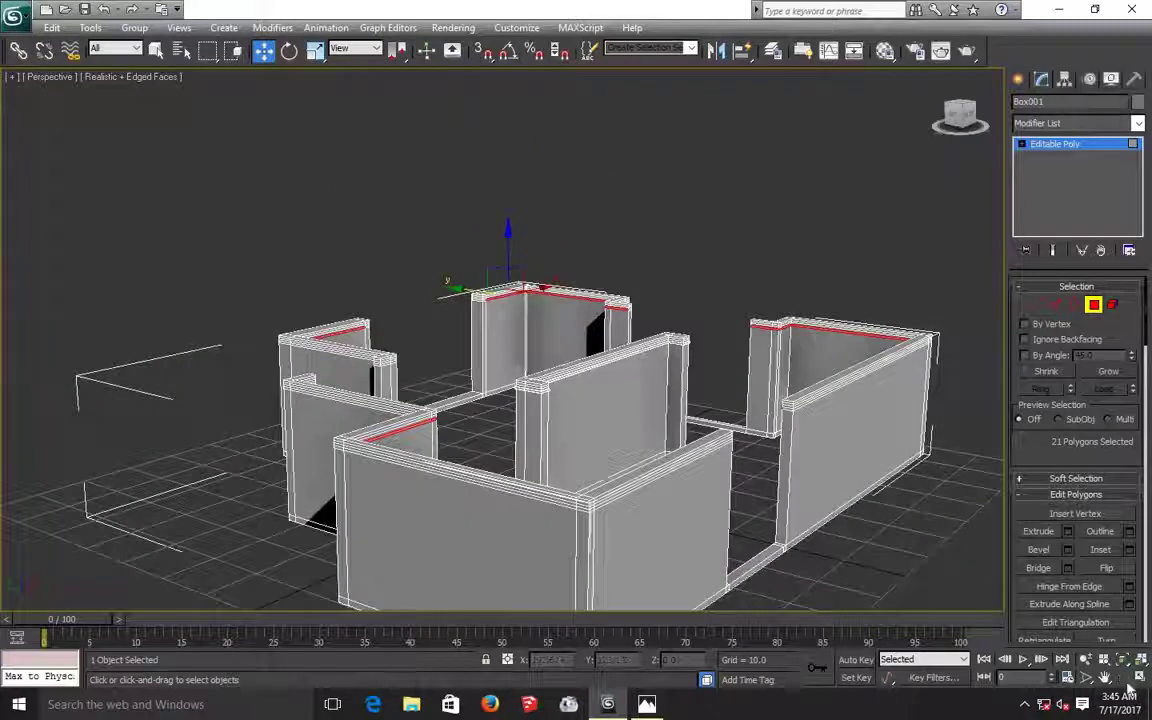
Orbit and zoom in on the central walls to inspect their layered top trim.
key(ctrl+r)
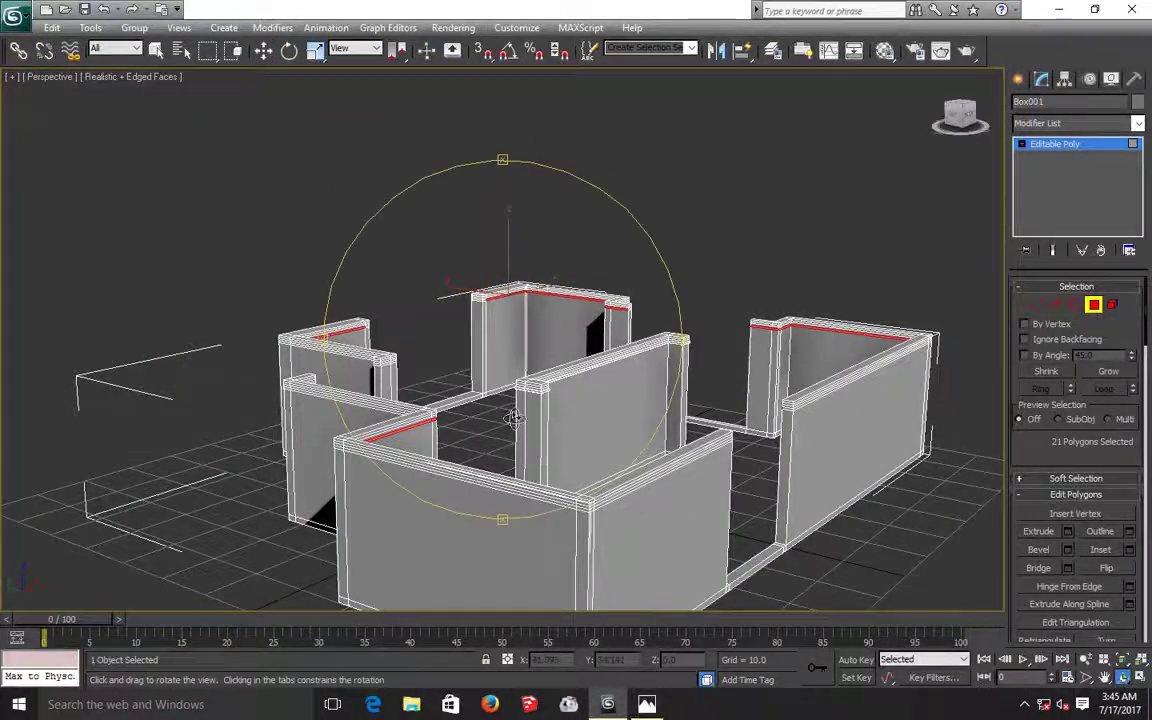
mouse_move(462, 383)
mouse_down()
mouse_move(397, 444)
mouse_move(342, 442)
mouse_up()
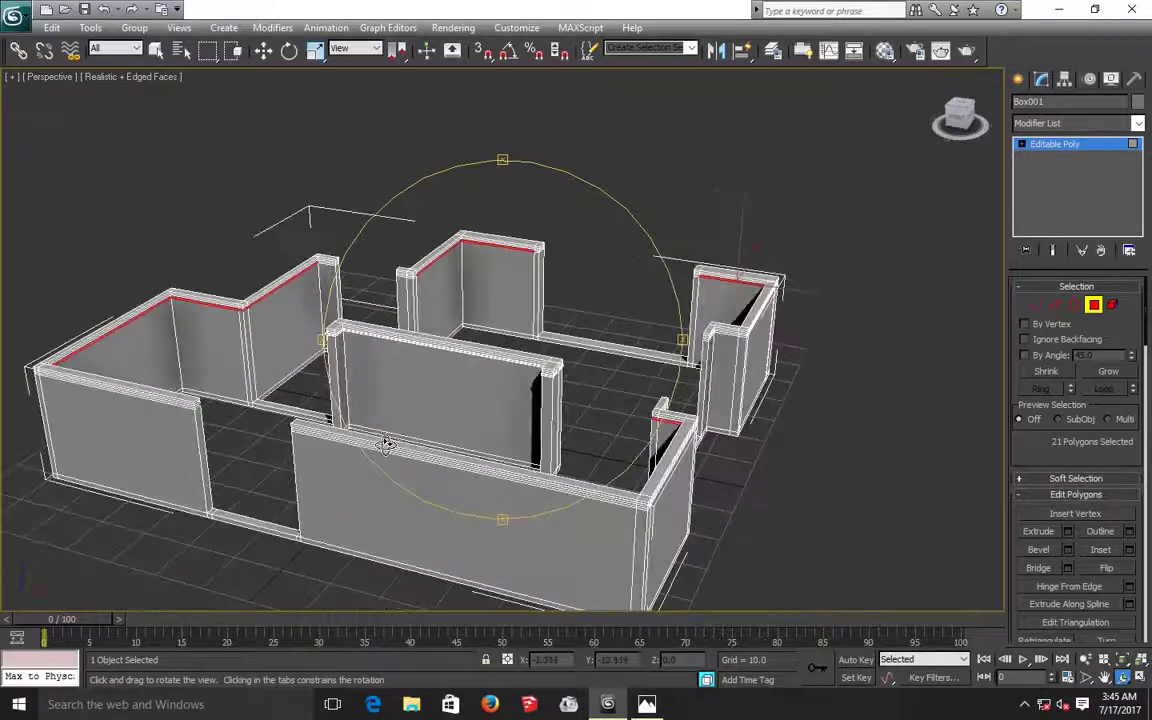
scroll(373, 314, up, 2)
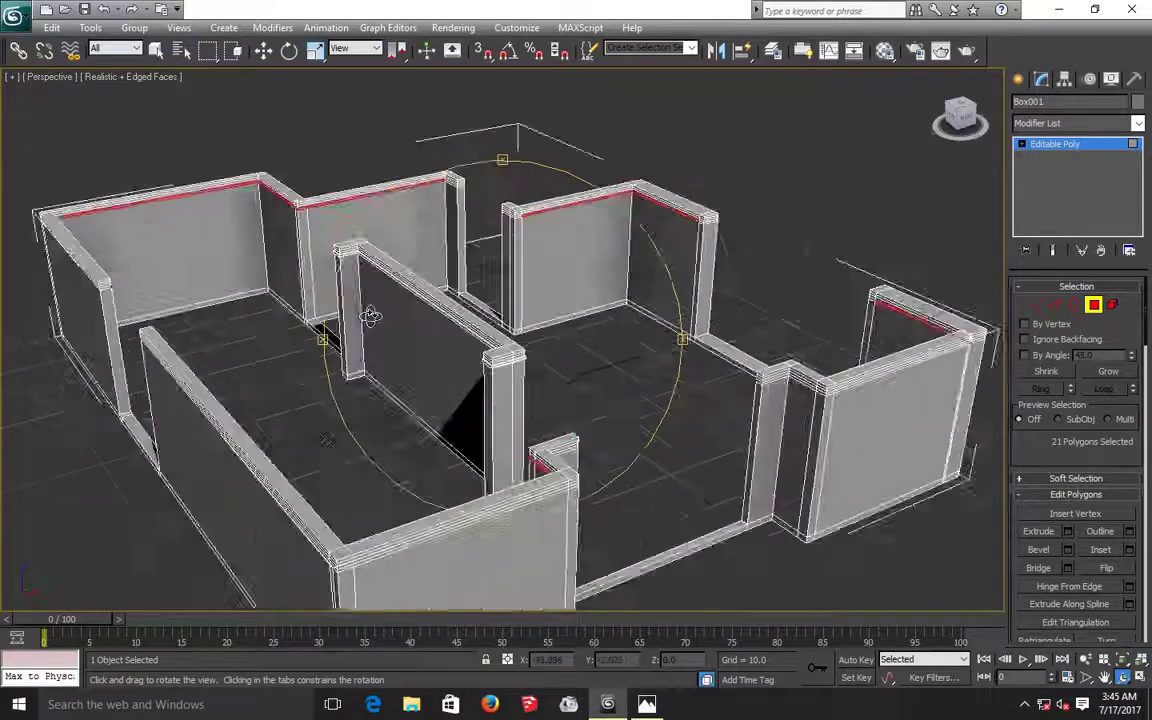
scroll(373, 314, up, 3)
scroll(422, 358, up, 2)
drag(422, 358, 443, 356)
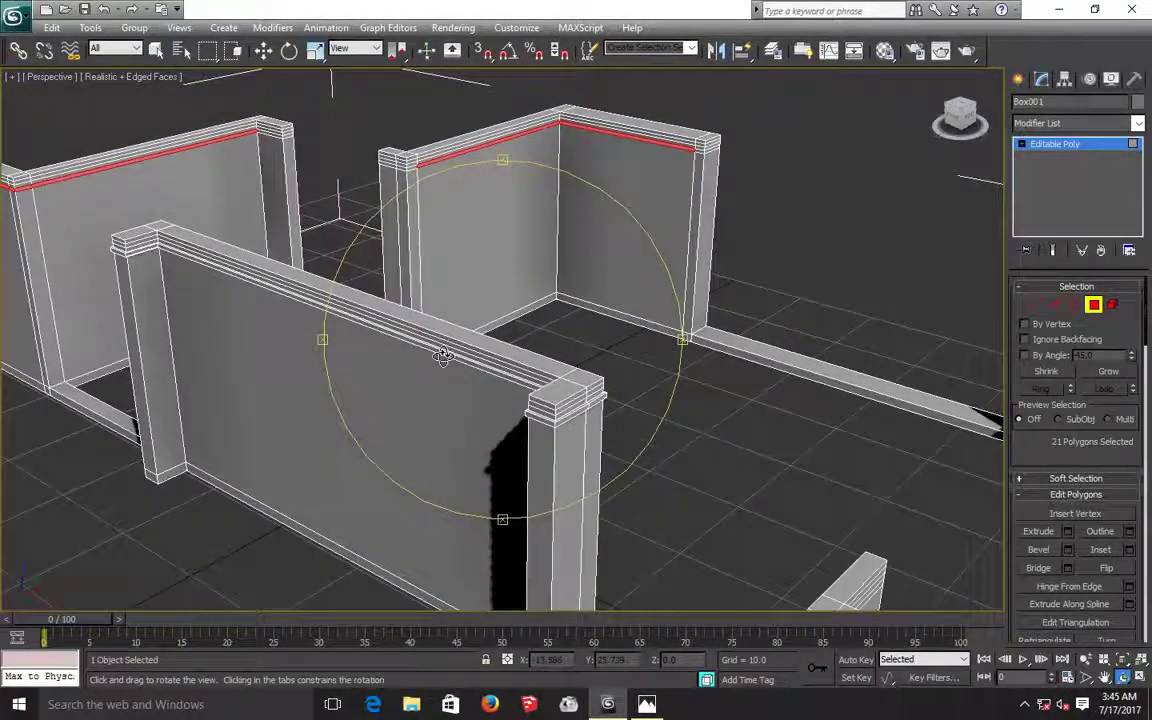
Extrude the 21 wall-top trim polygons by 0.083, then clear the selection.
click(1068, 532)
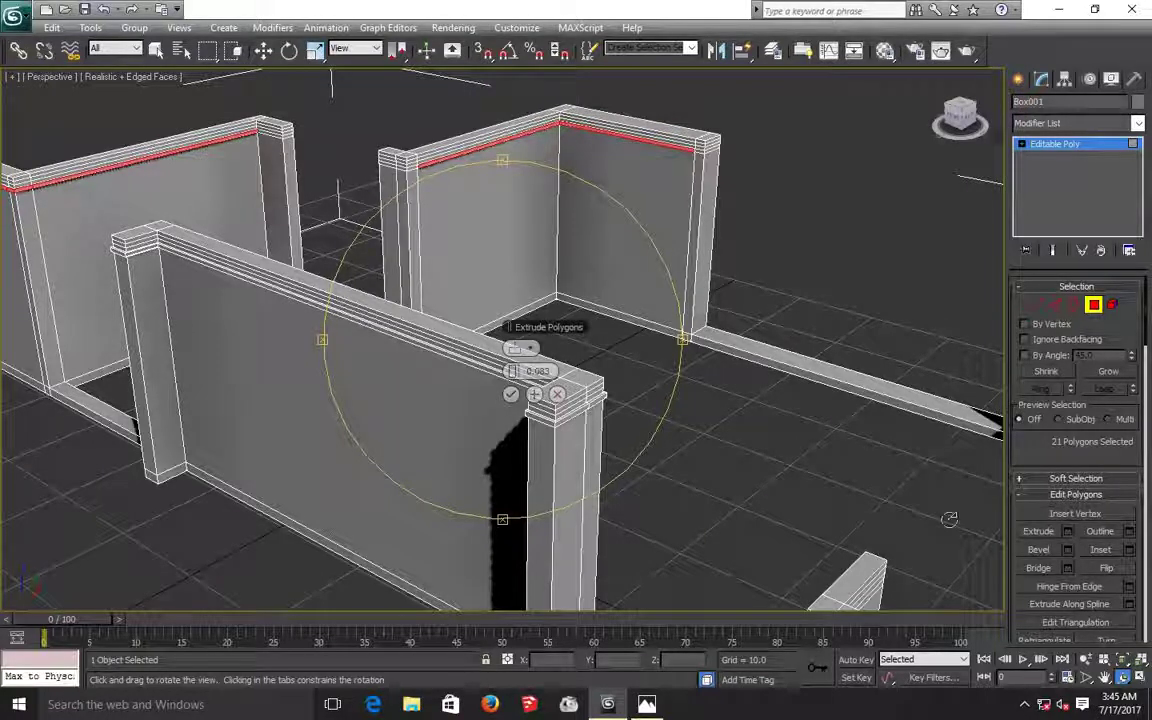
click(558, 394)
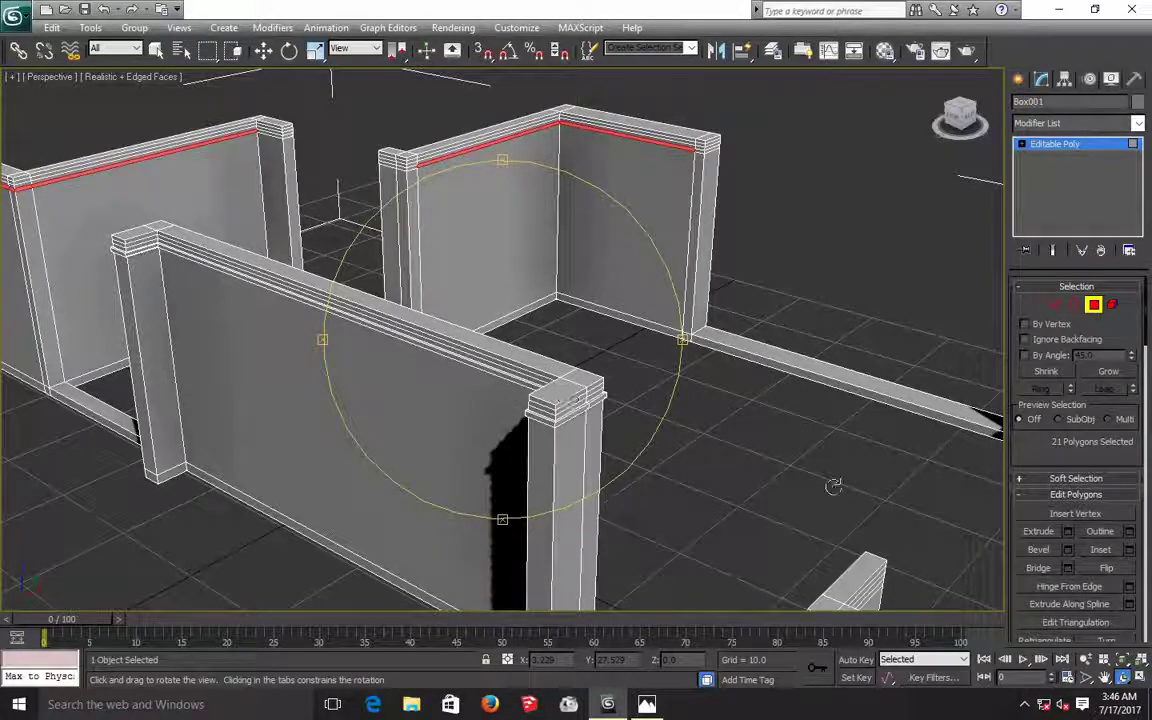
click(1068, 533)
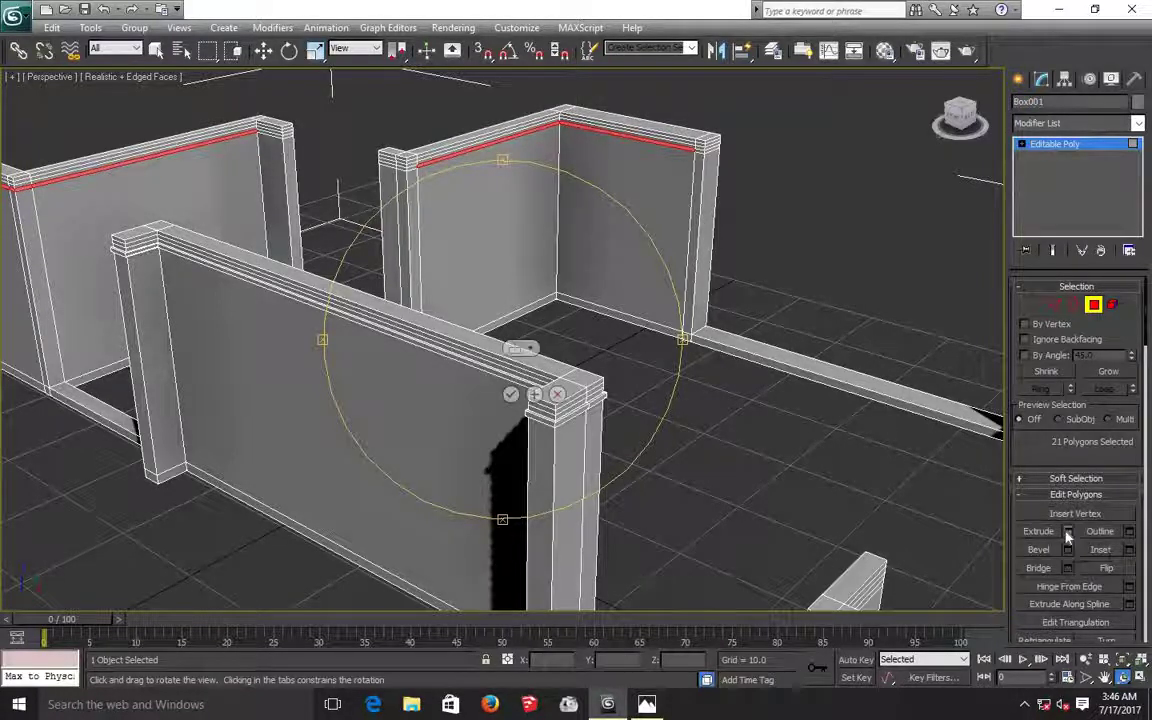
click(511, 394)
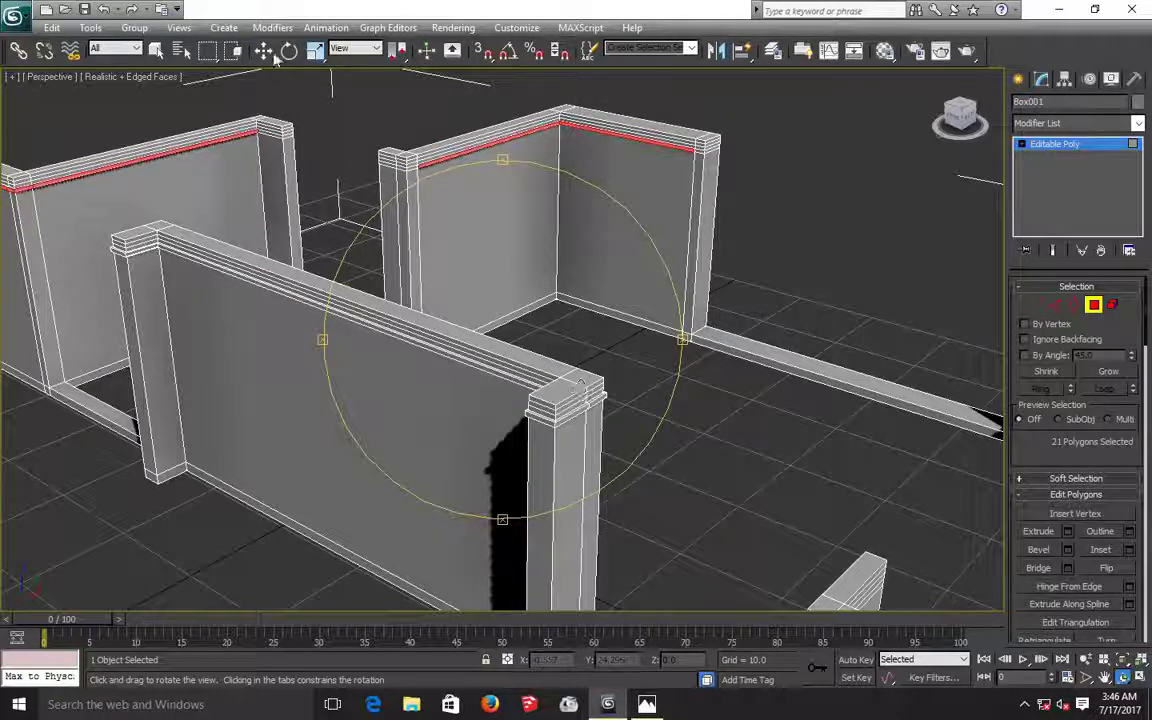
click(266, 54)
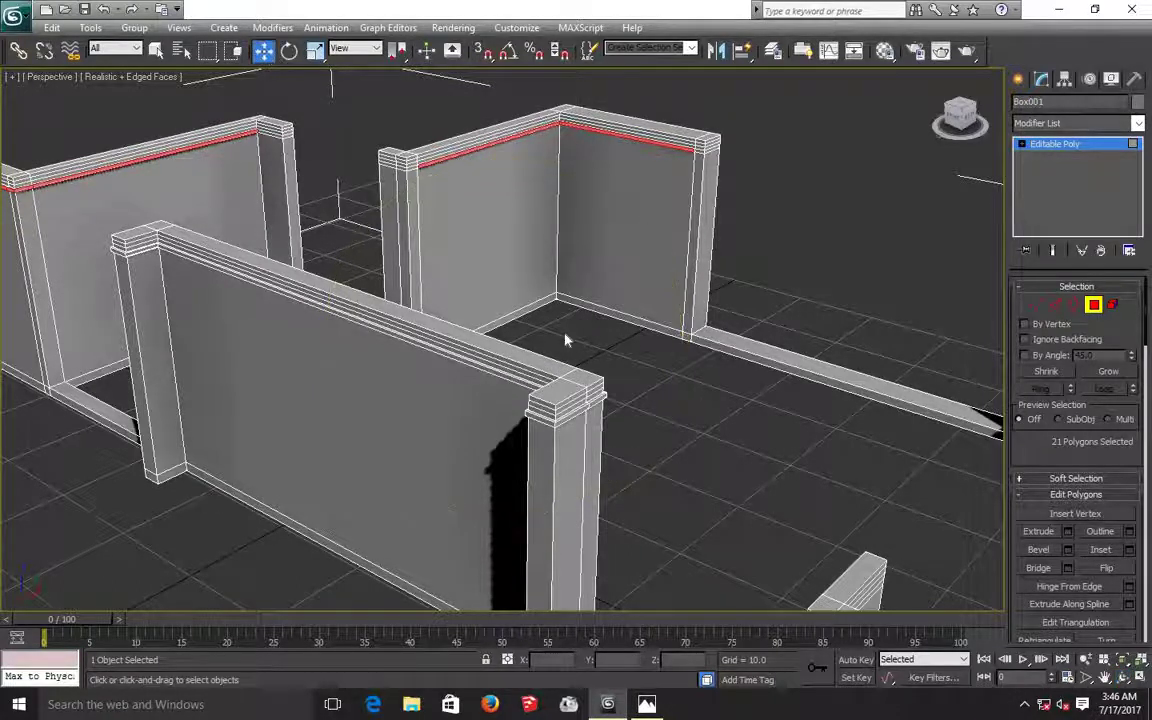
click(652, 392)
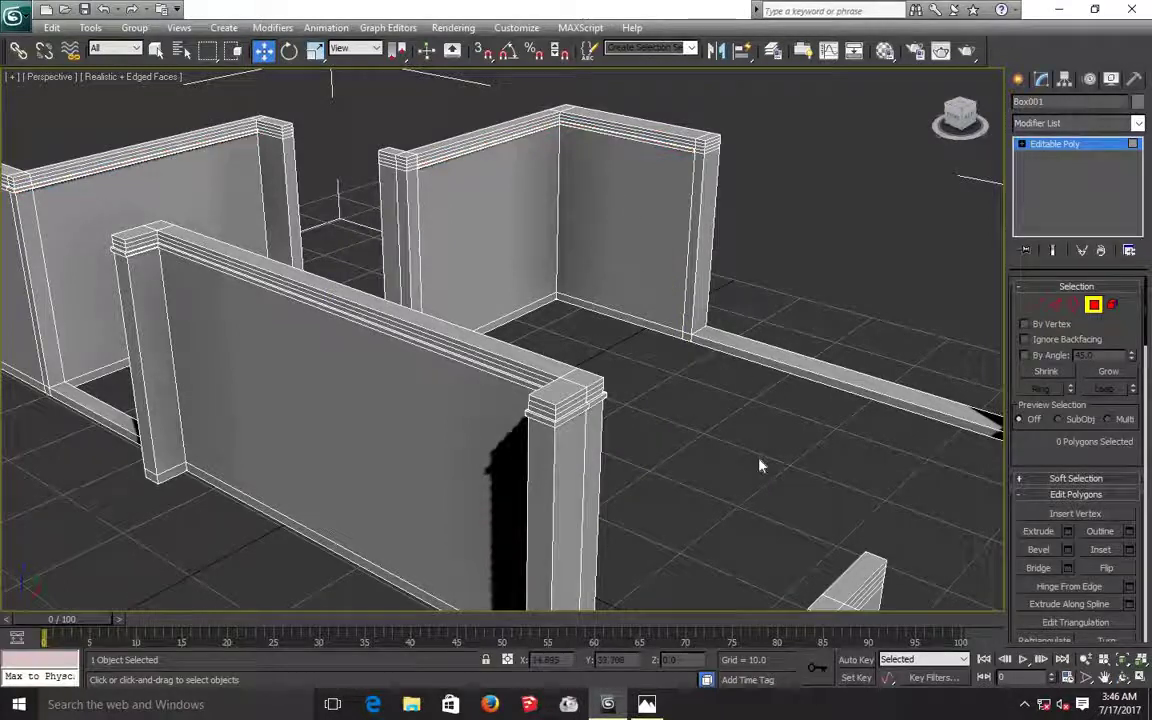
Face the front wall and loop-select the 12-face pillar-cap molding band for extruding.
click(1122, 677)
drag(566, 327, 707, 314)
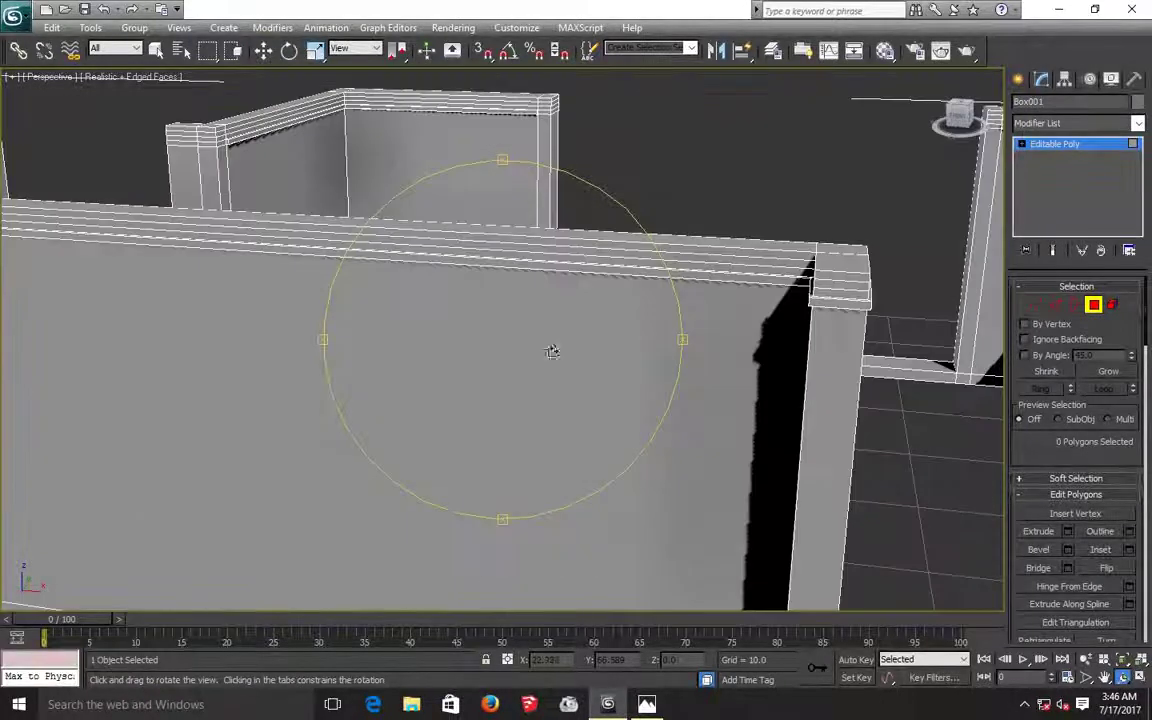
mouse_move(579, 352)
mouse_down()
mouse_move(643, 355)
mouse_move(352, 334)
mouse_up()
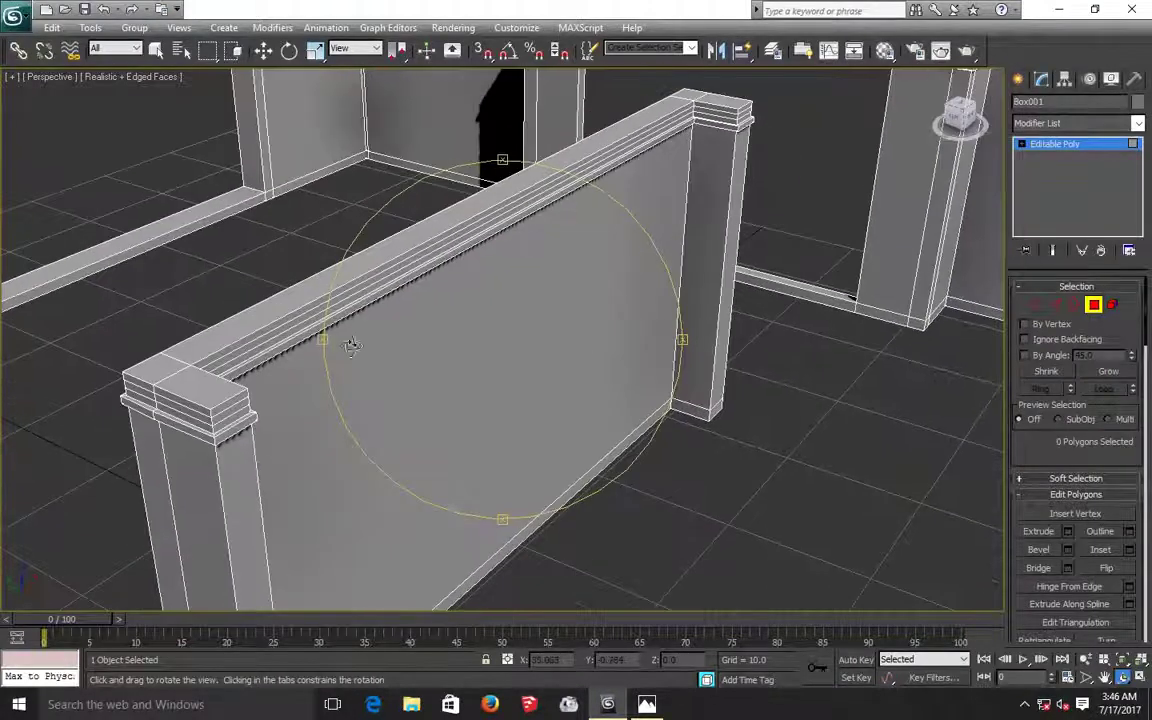
click(263, 51)
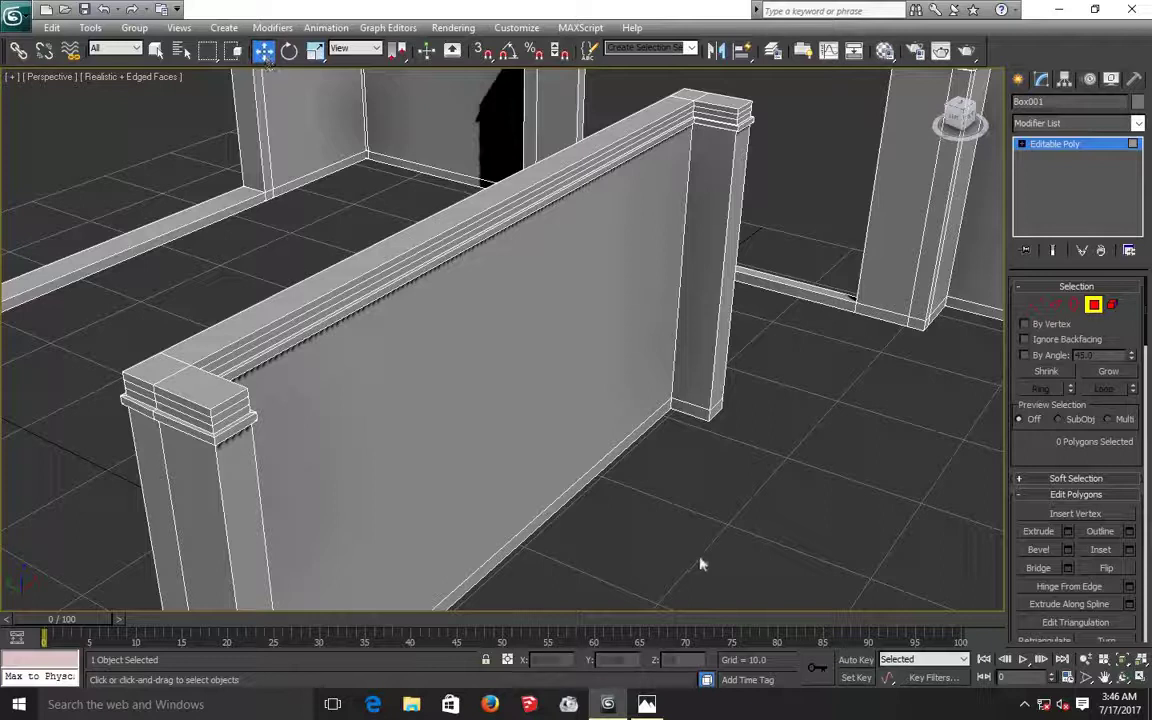
click(192, 418)
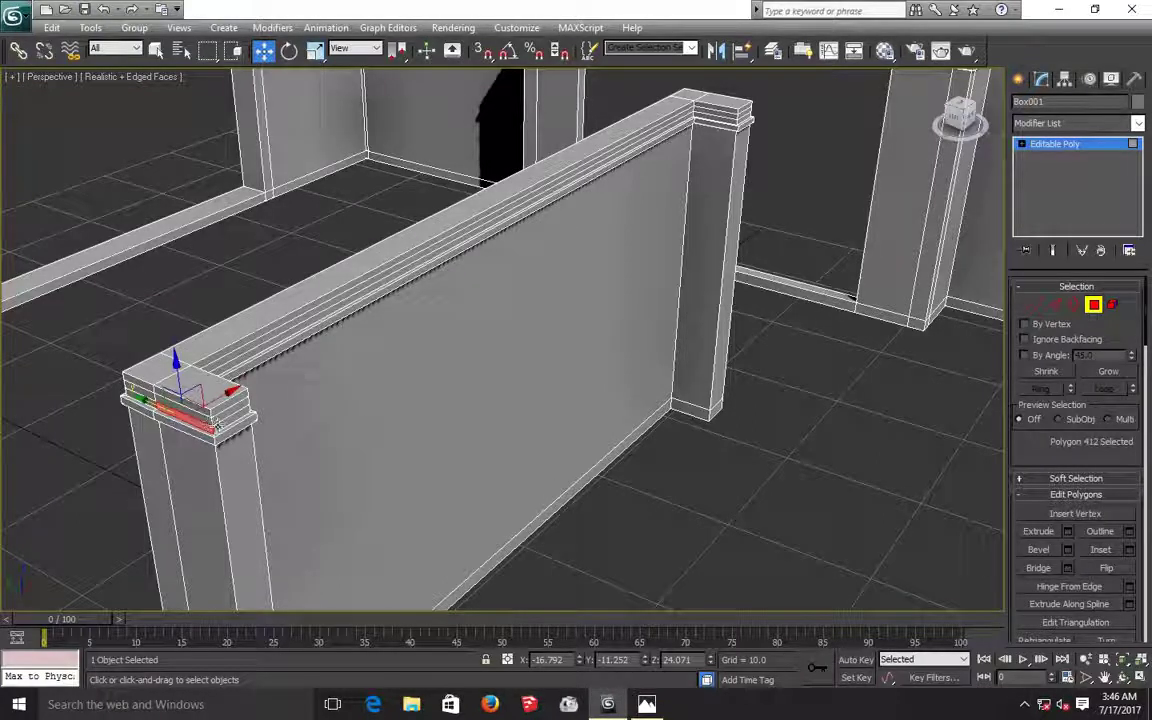
shift+click(216, 426)
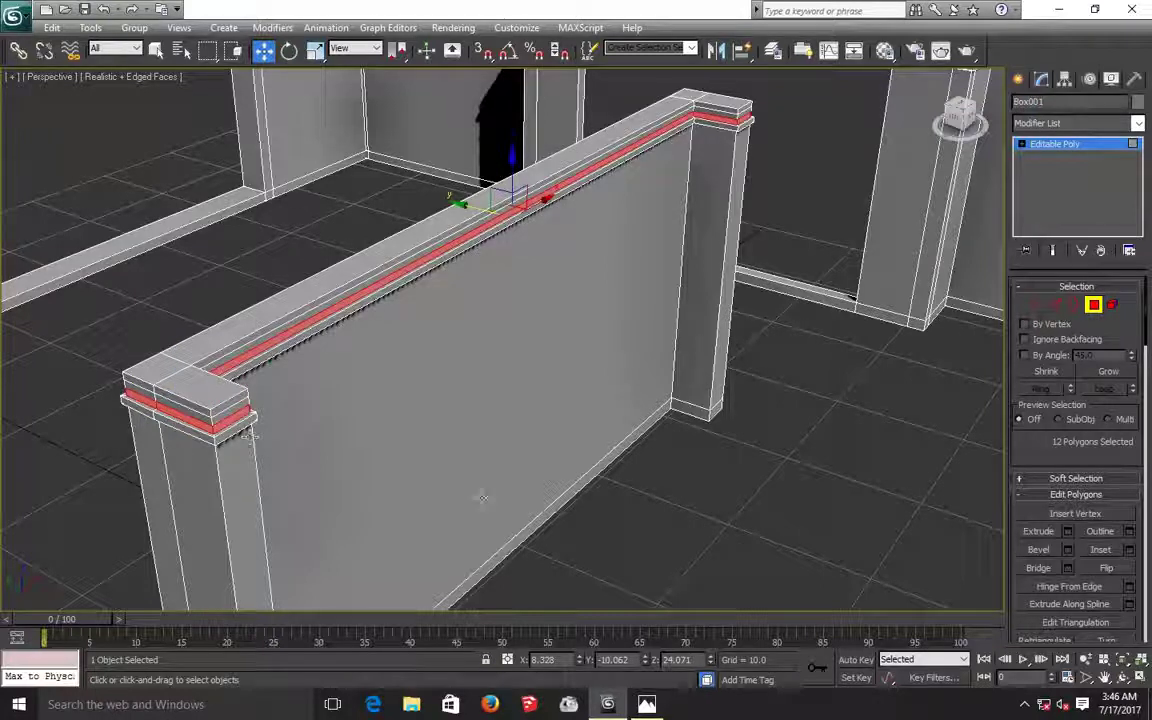
click(1069, 532)
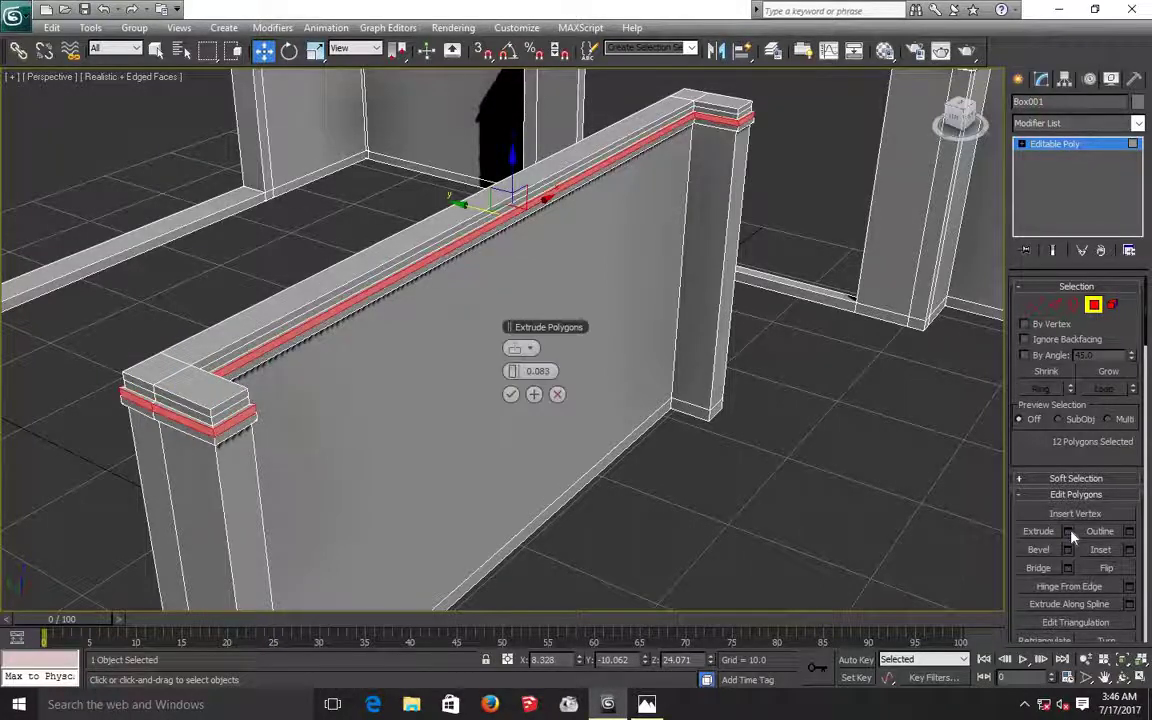
mouse_move(530, 371)
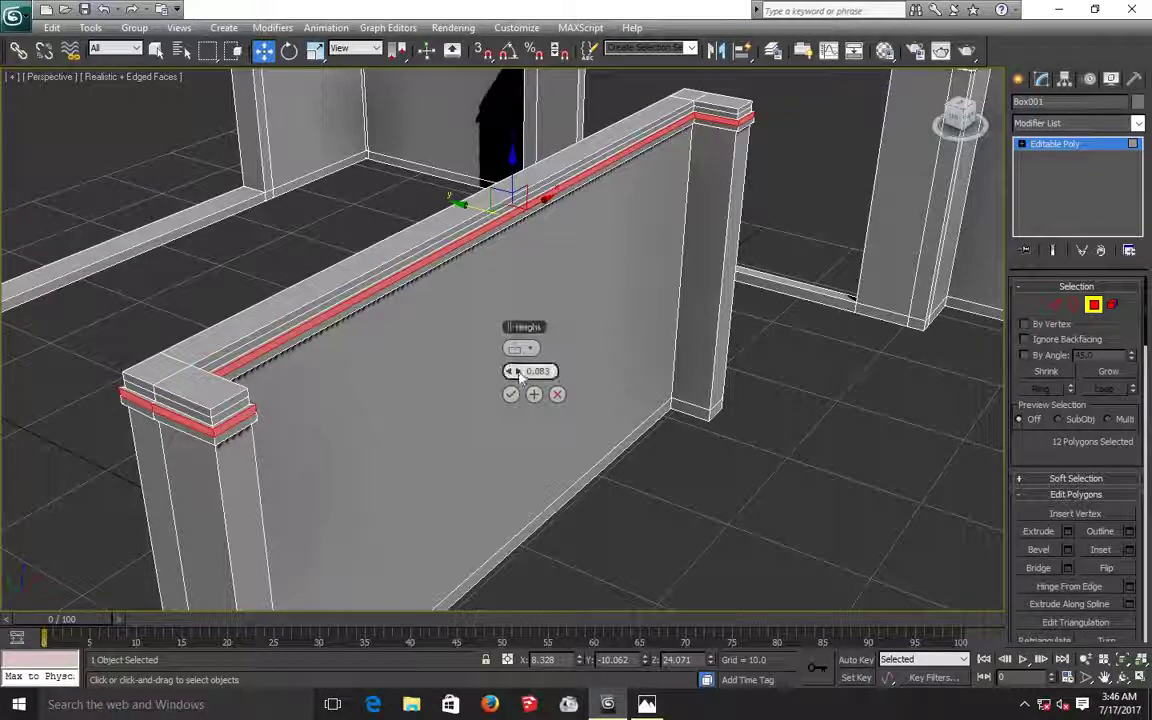
Try extrusion heights on the molding loop, checking the ledge, and apply it at 0.168.
drag(517, 371, 519, 390)
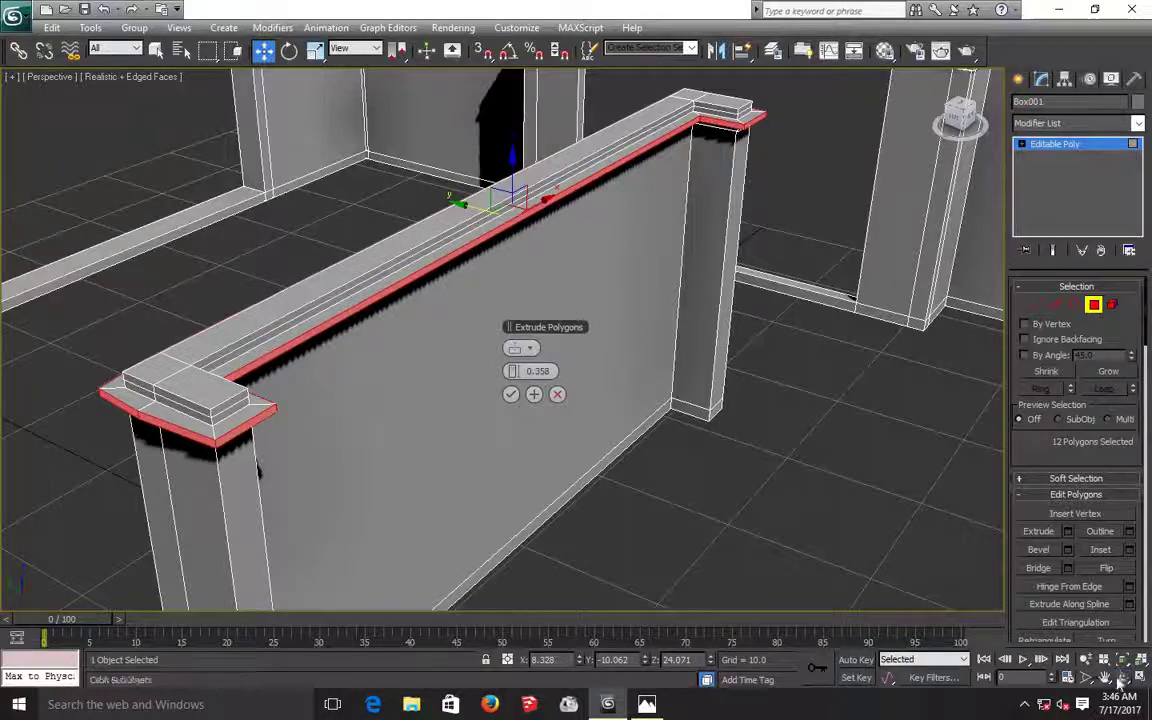
click(1122, 677)
mouse_move(461, 387)
mouse_down()
mouse_move(463, 348)
mouse_move(511, 372)
mouse_up()
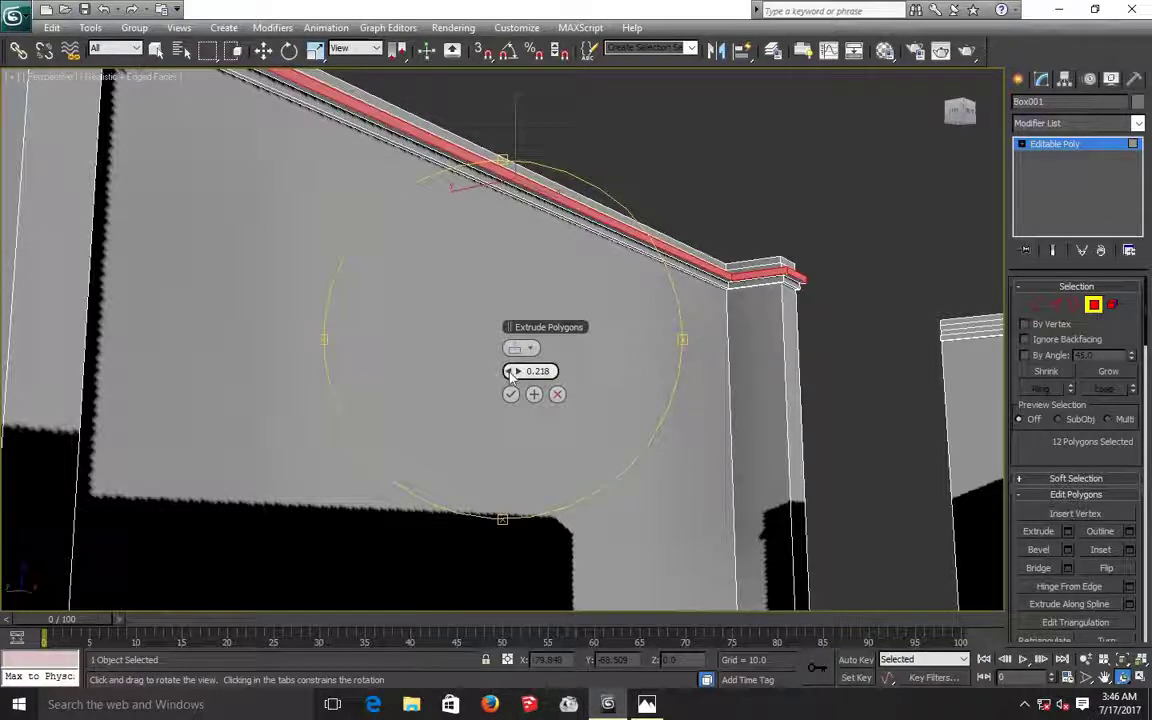
click(511, 373)
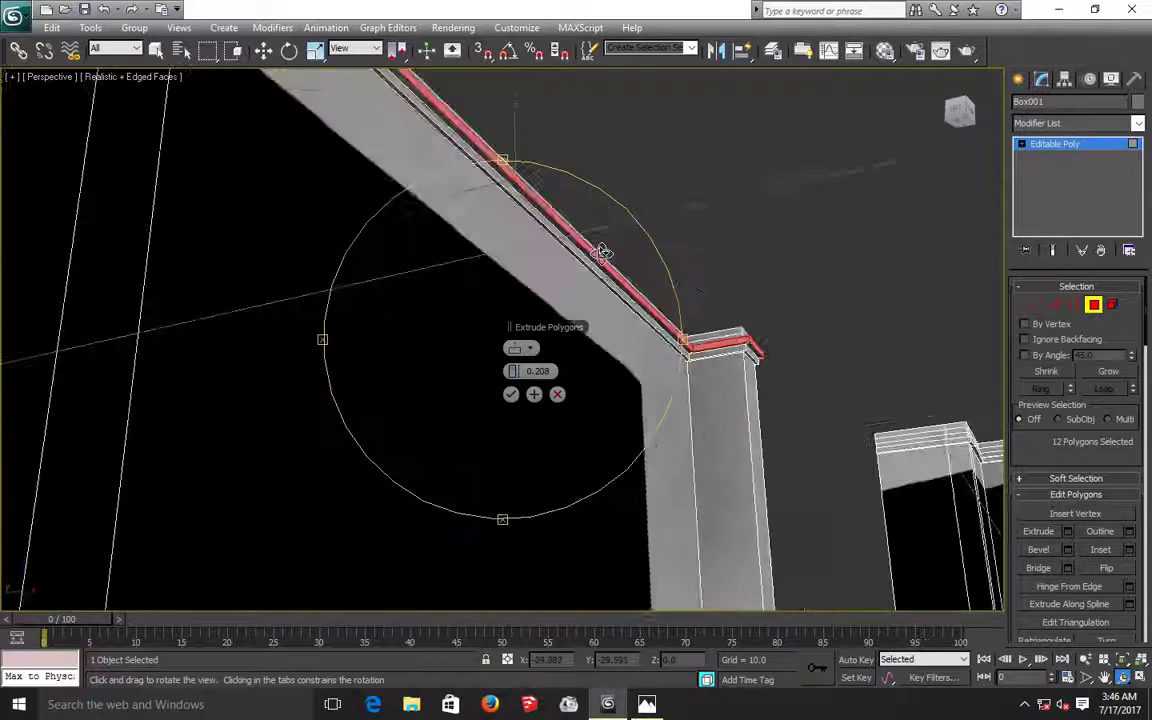
mouse_move(602, 249)
alt+middle_down()
mouse_move(592, 259)
mouse_move(645, 355)
alt+middle_up()
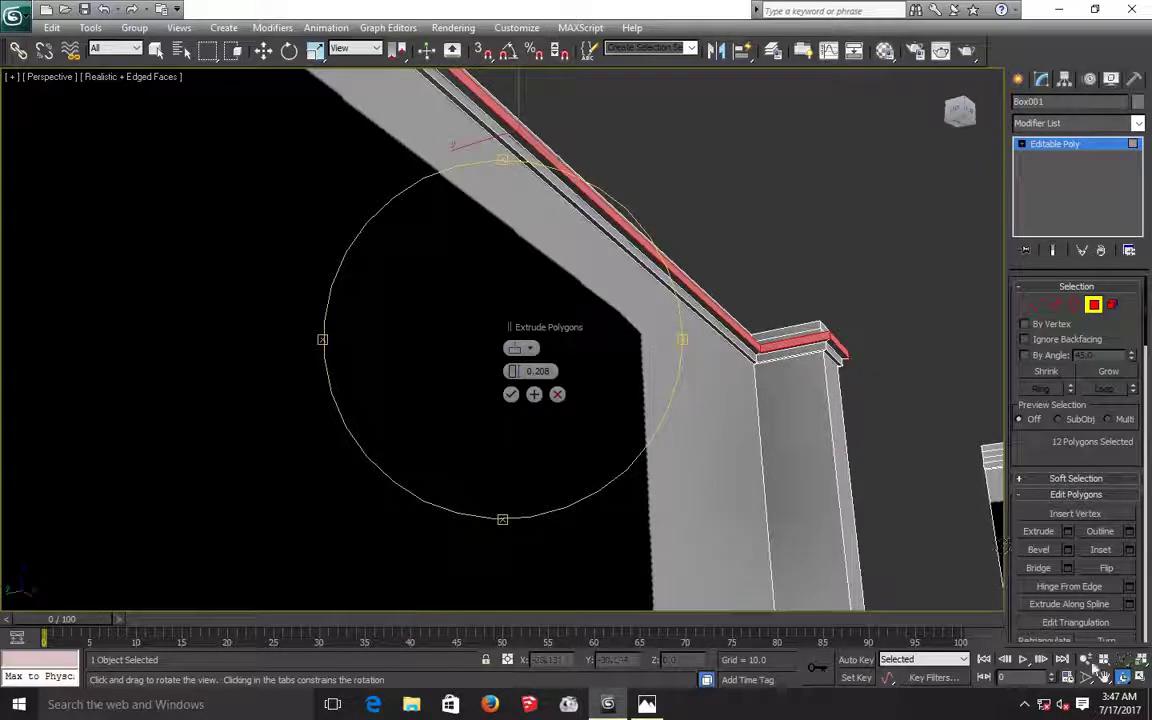
click(1104, 678)
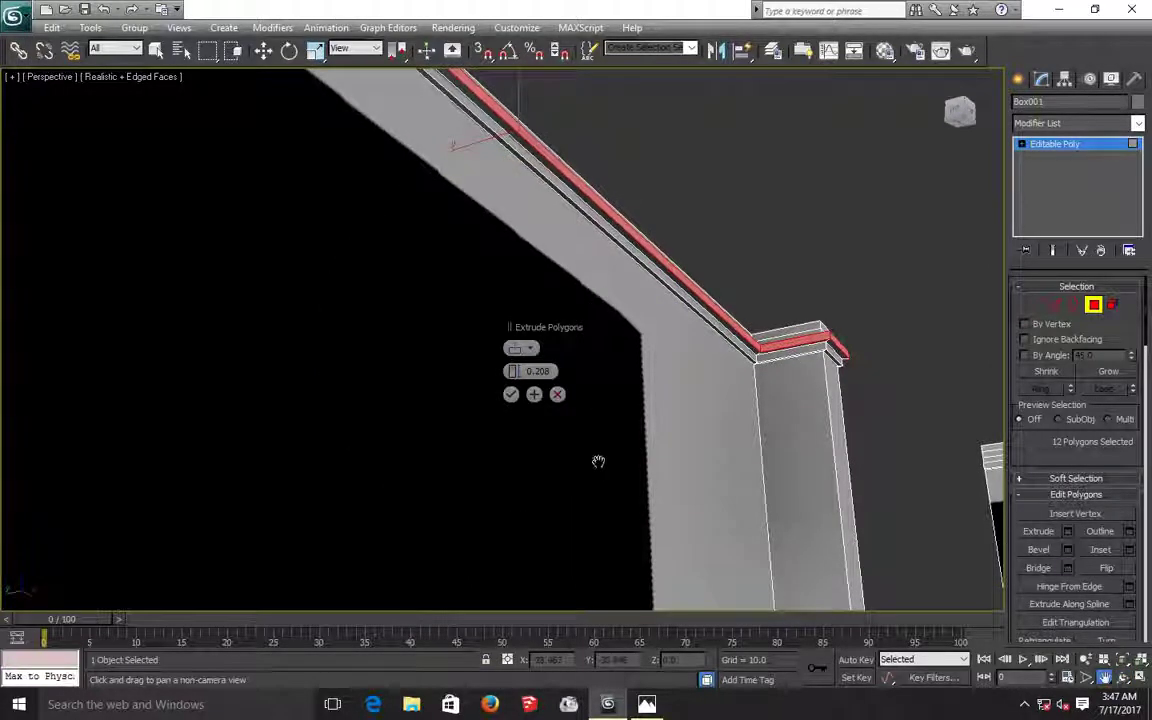
drag(800, 400, 819, 383)
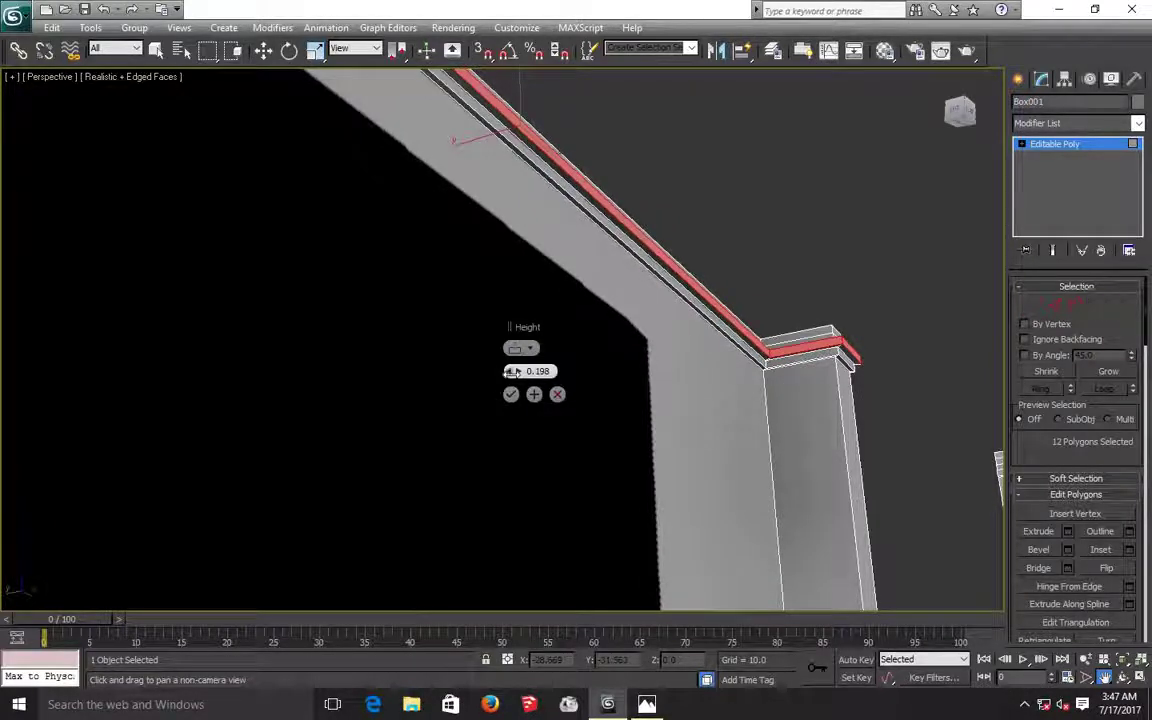
drag(512, 371, 513, 375)
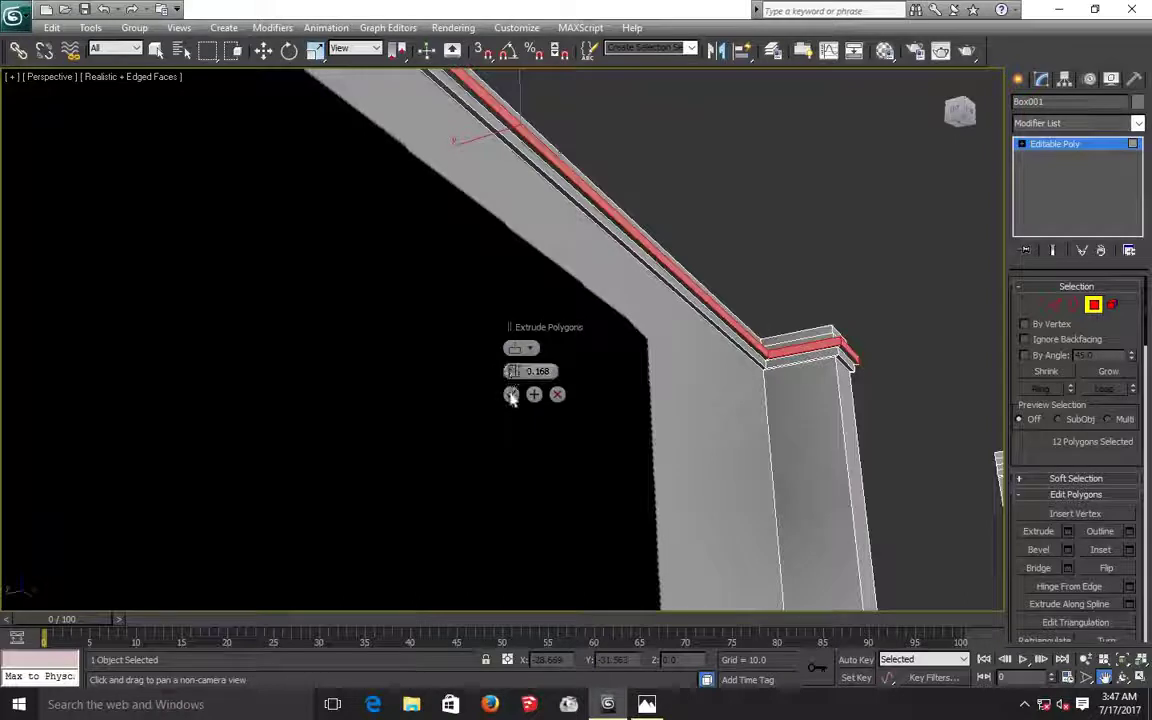
click(510, 396)
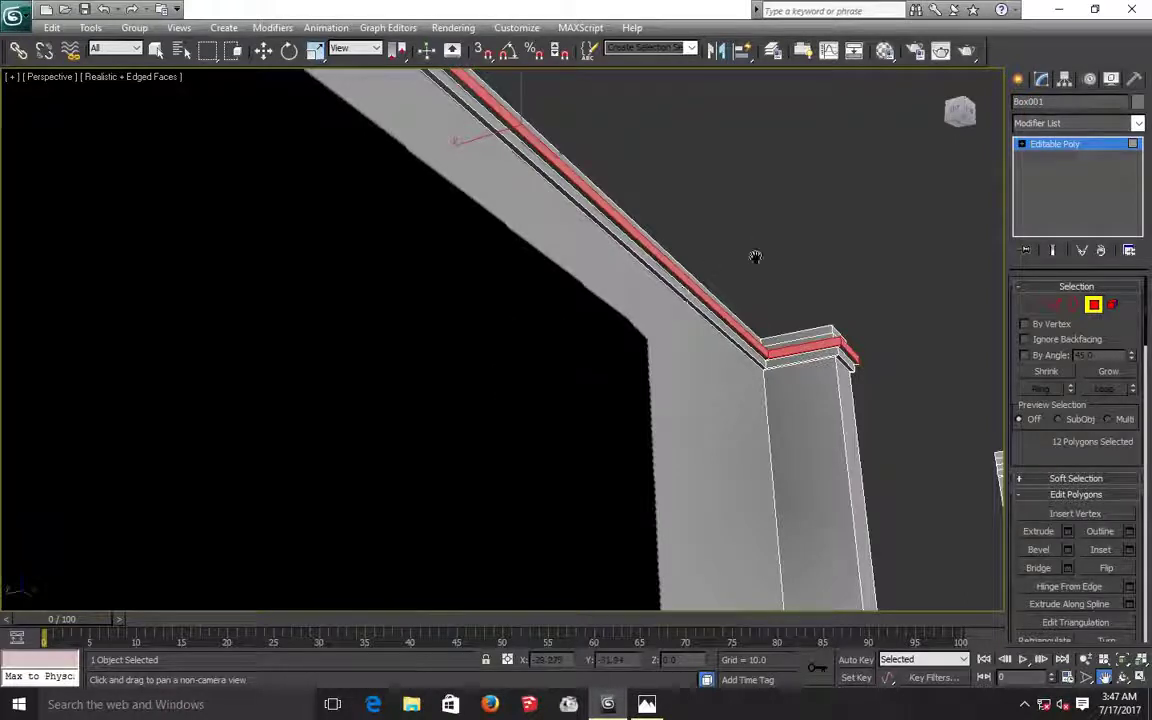
Zoom out to the whole building, orbit to a frontal view, and clear the selection.
click(1122, 678)
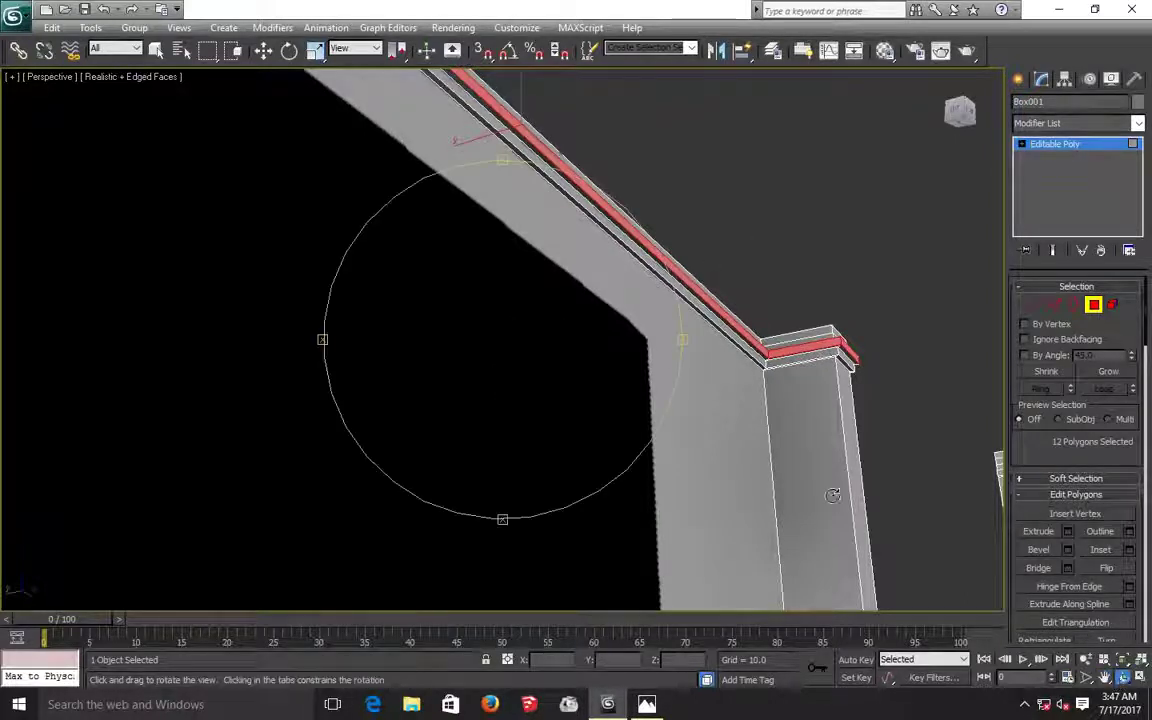
drag(589, 363, 578, 377)
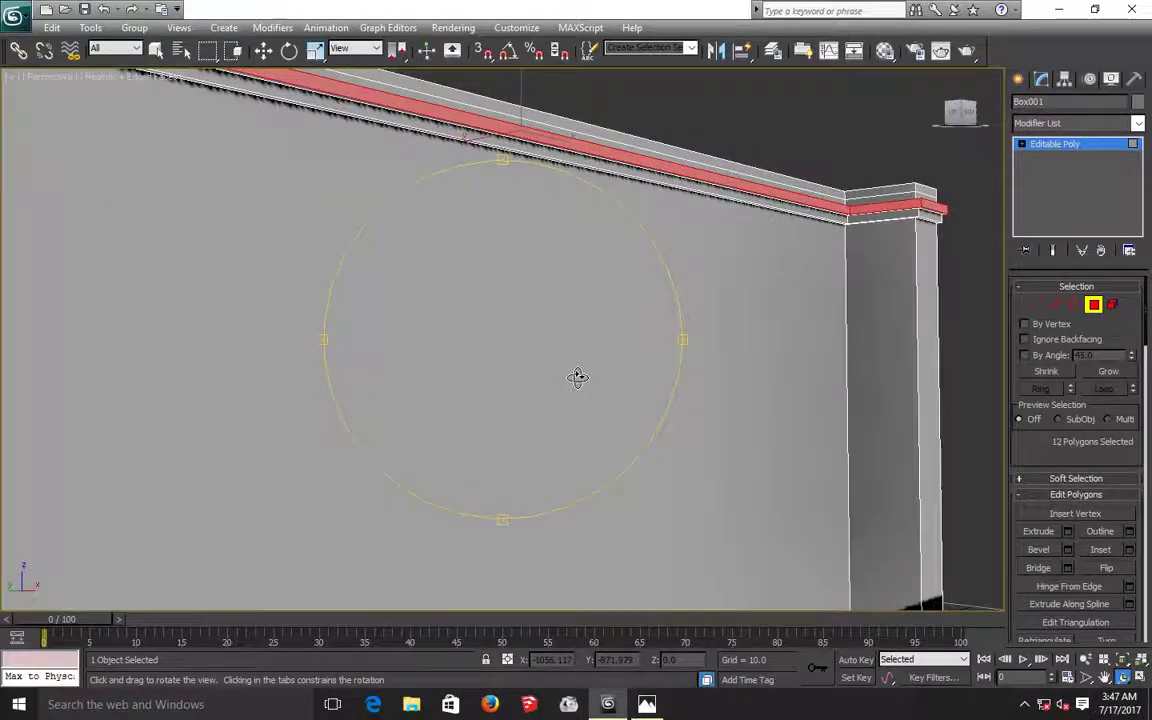
key(shift+z)
key(shift+z)
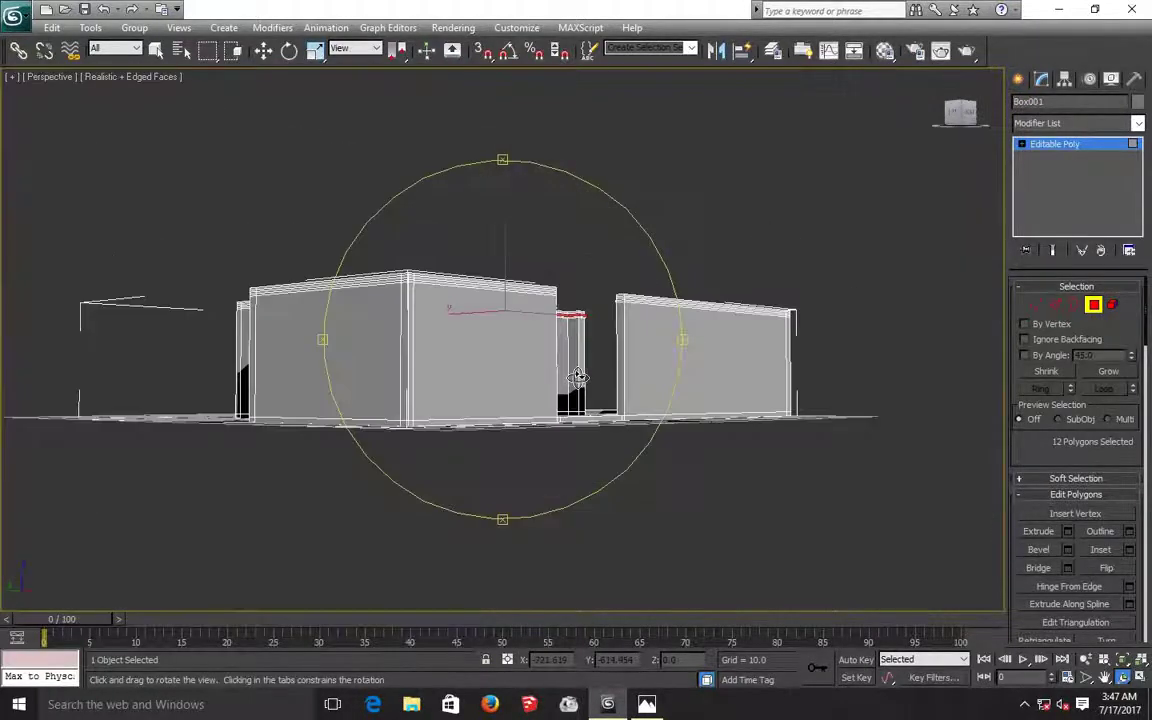
drag(557, 379, 615, 377)
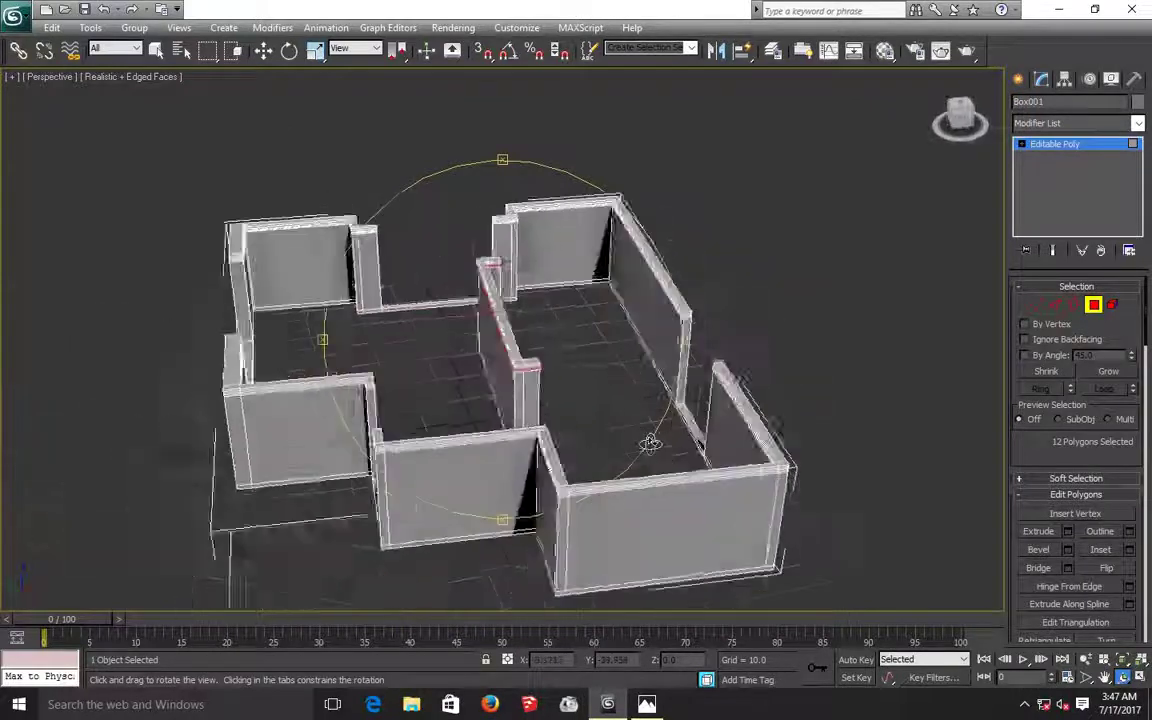
scroll(600, 360, up, 3)
scroll(570, 352, up, 3)
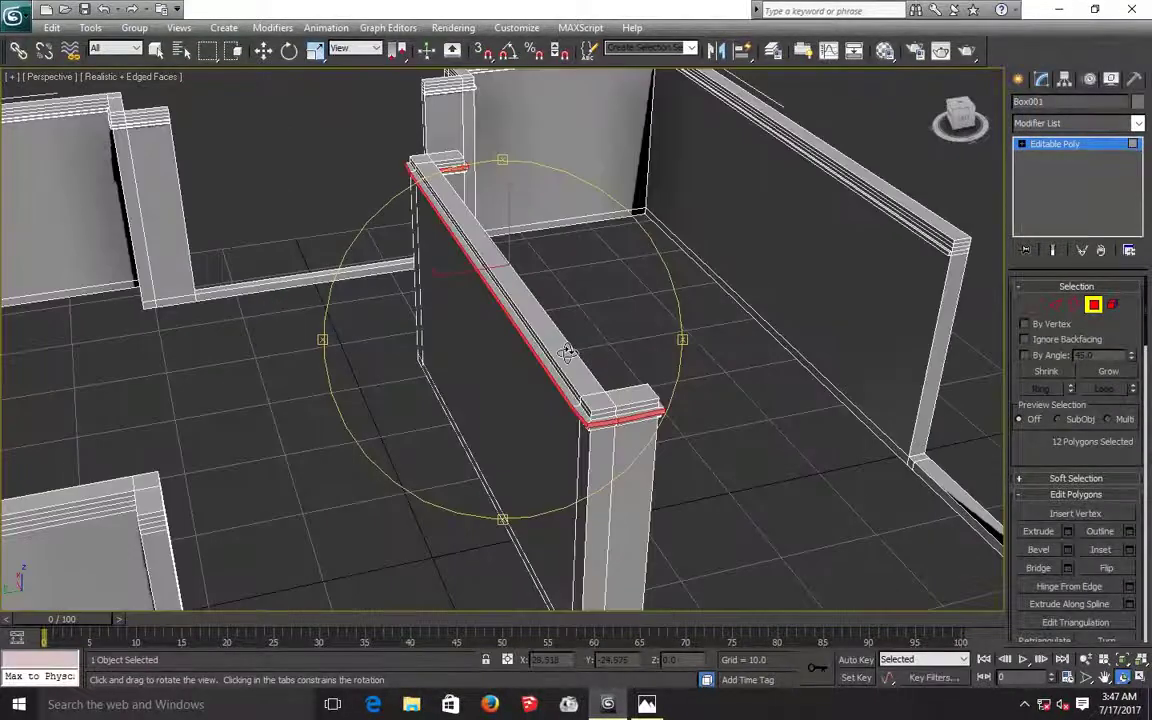
mouse_move(567, 352)
mouse_down()
mouse_move(599, 342)
mouse_move(633, 357)
mouse_move(620, 357)
mouse_up()
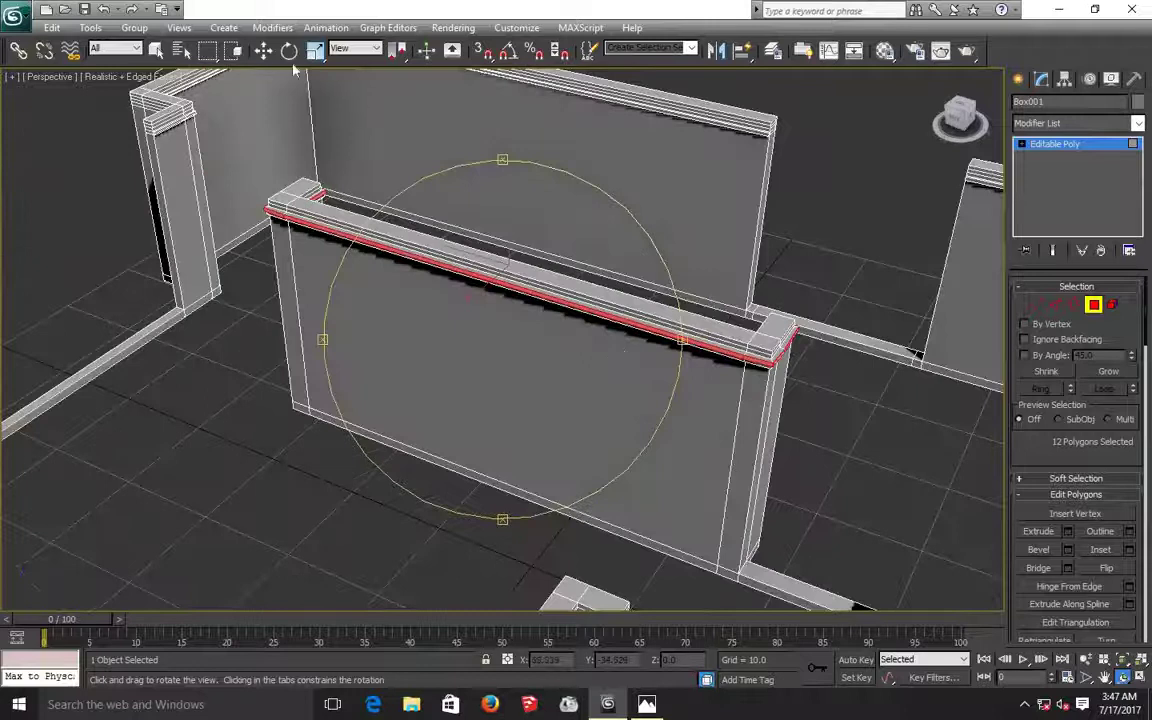
click(263, 52)
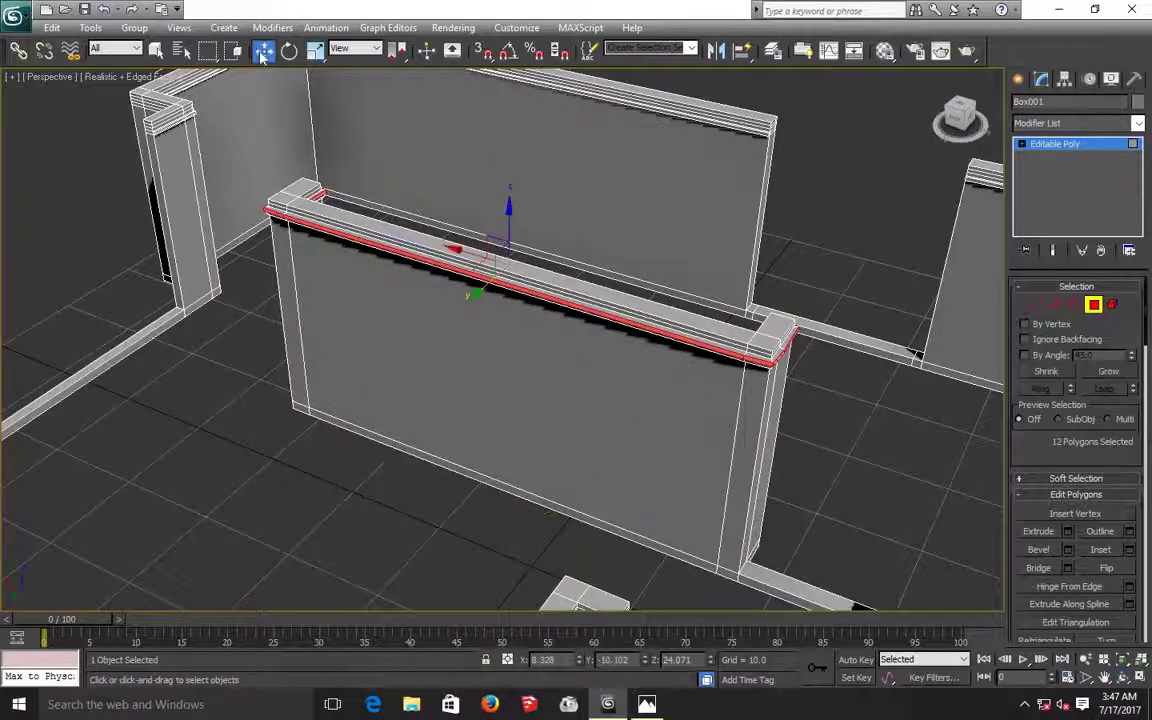
click(294, 479)
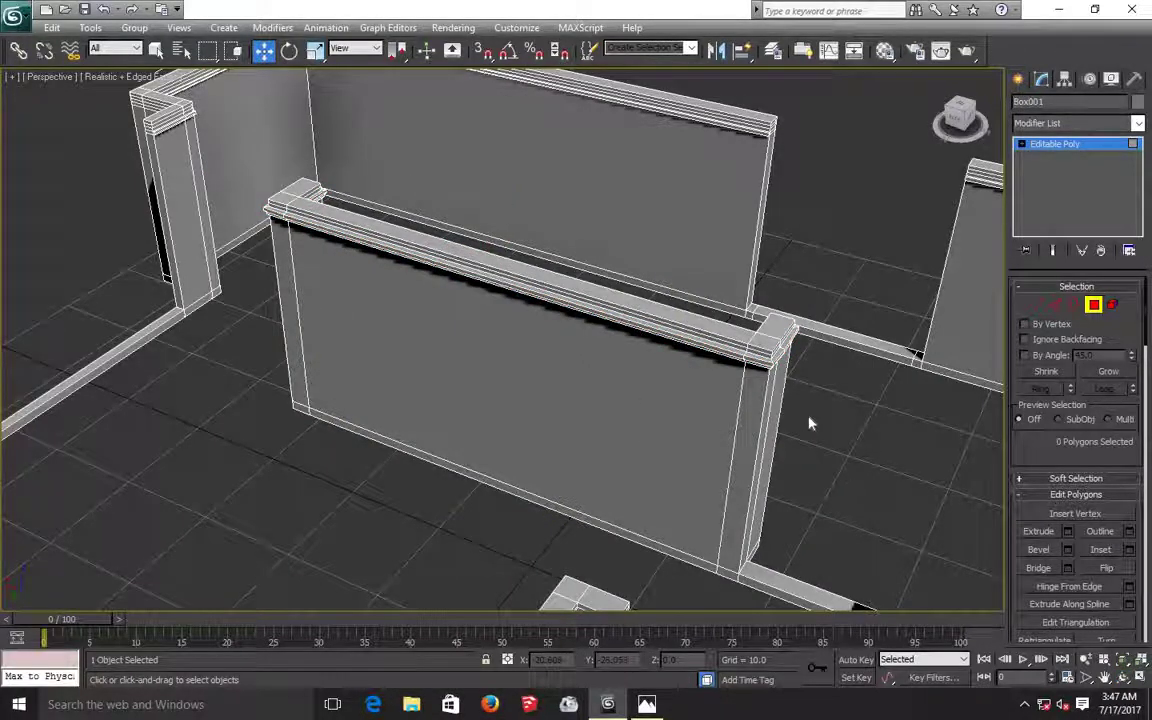
Pan in close on the long wall's top trim and select its trim strip face.
click(1105, 678)
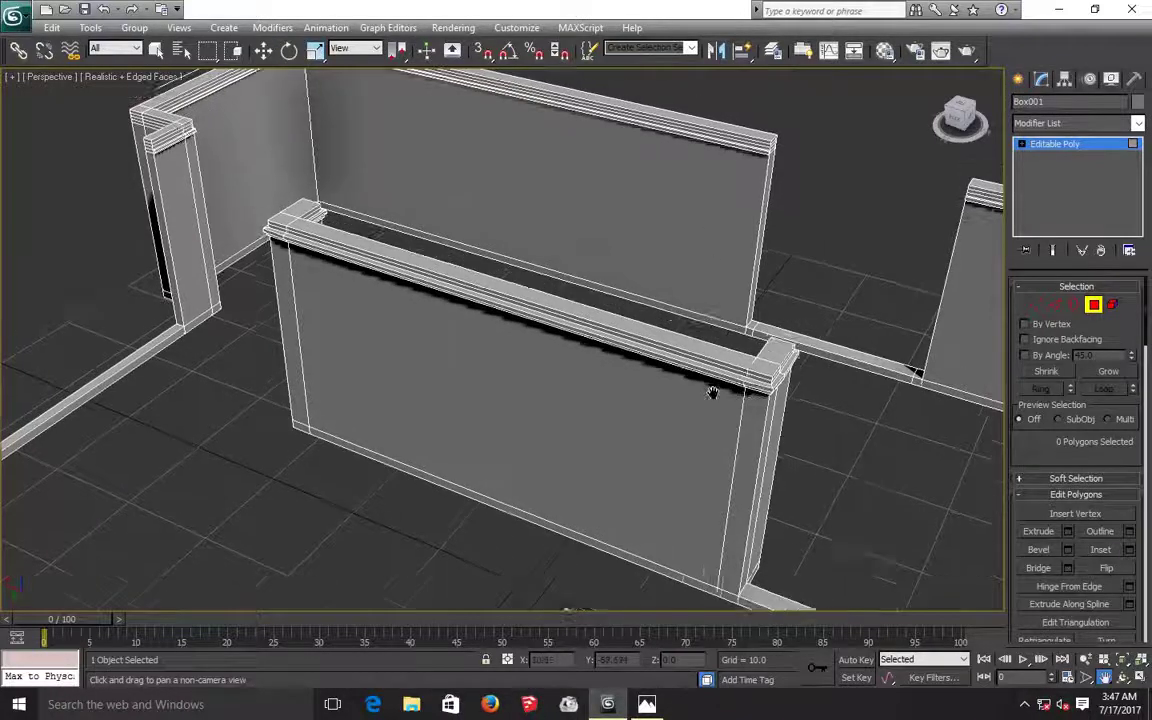
drag(700, 226, 699, 337)
scroll(682, 209, up, 5)
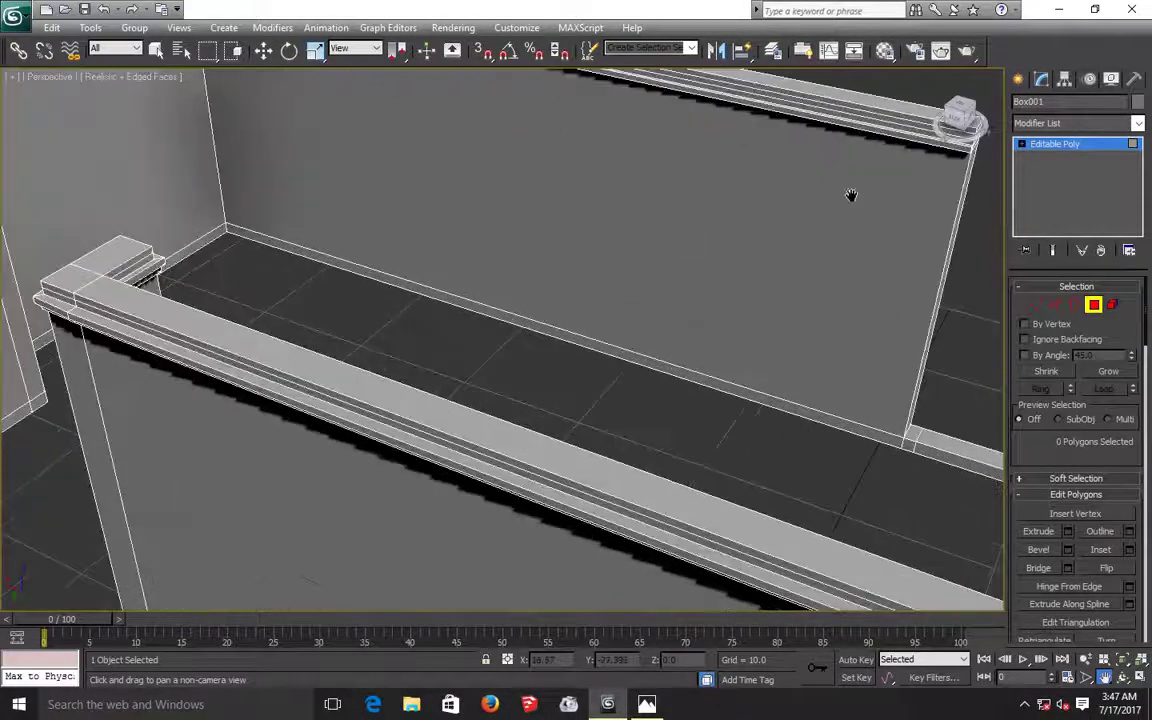
drag(828, 255, 650, 501)
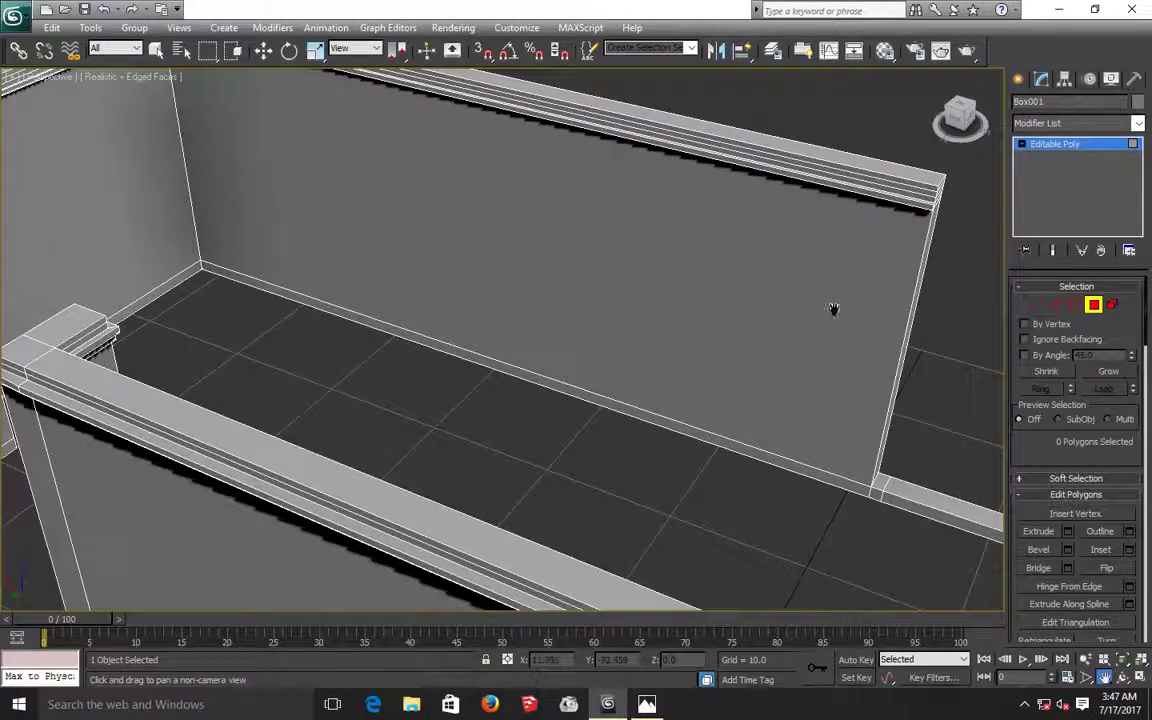
mouse_move(828, 405)
mouse_down()
mouse_move(823, 548)
mouse_move(787, 522)
mouse_up()
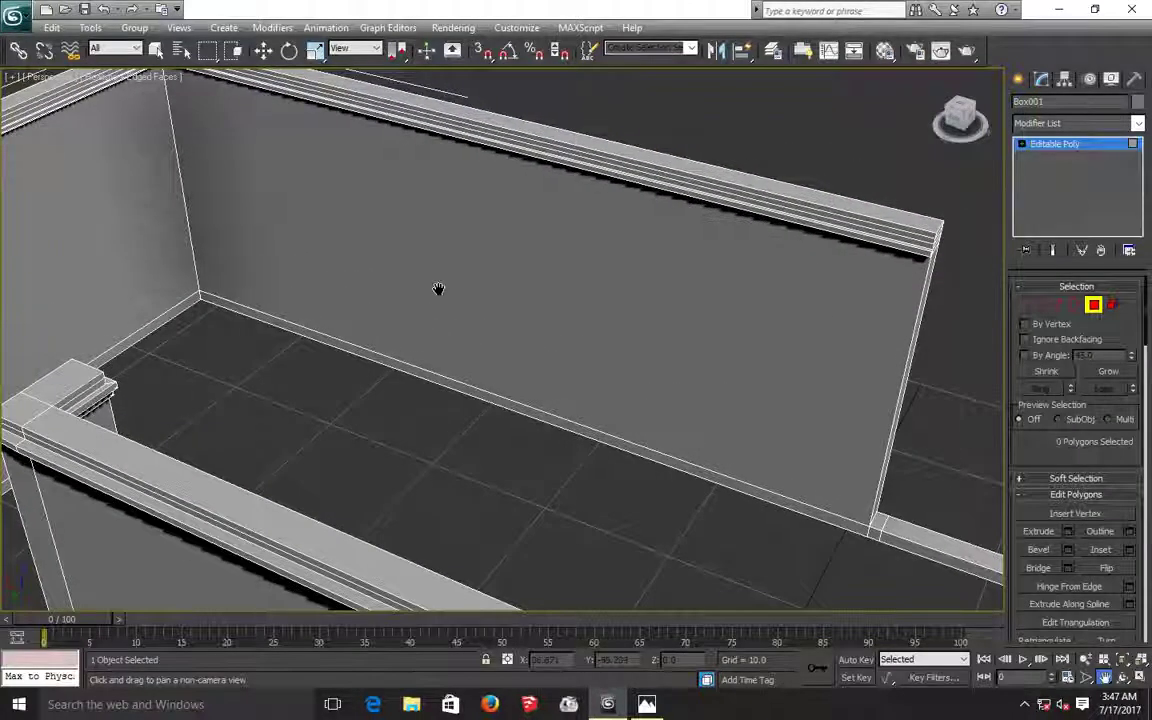
drag(596, 465, 618, 487)
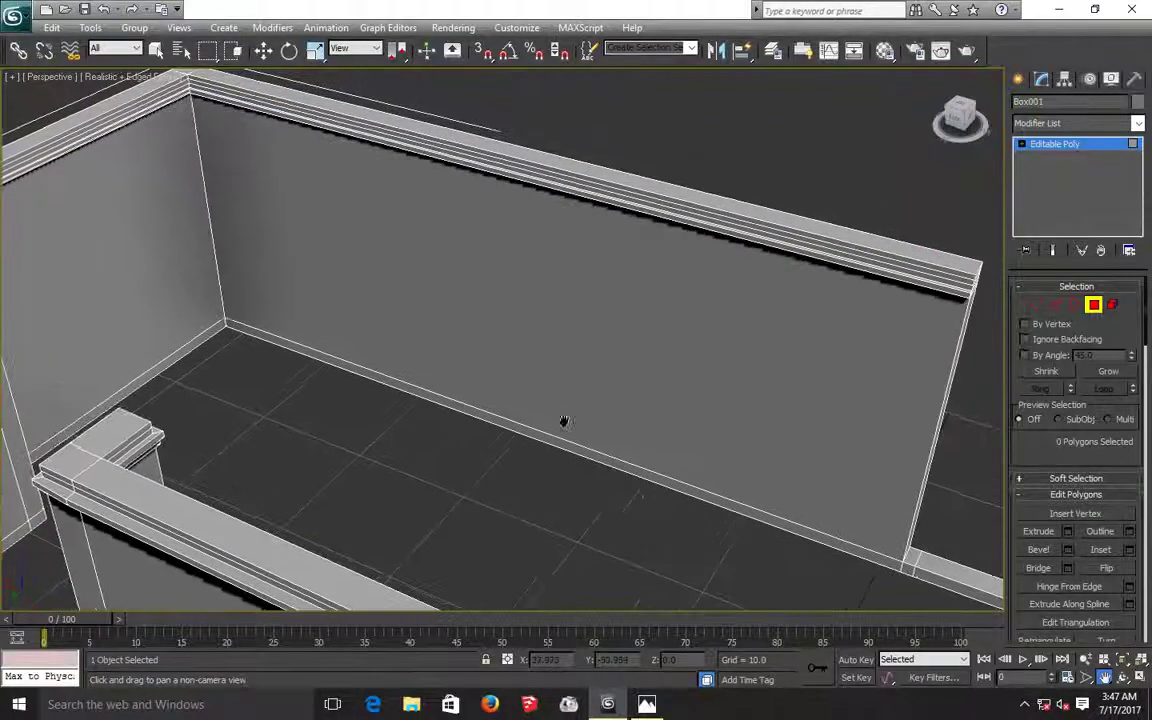
click(261, 52)
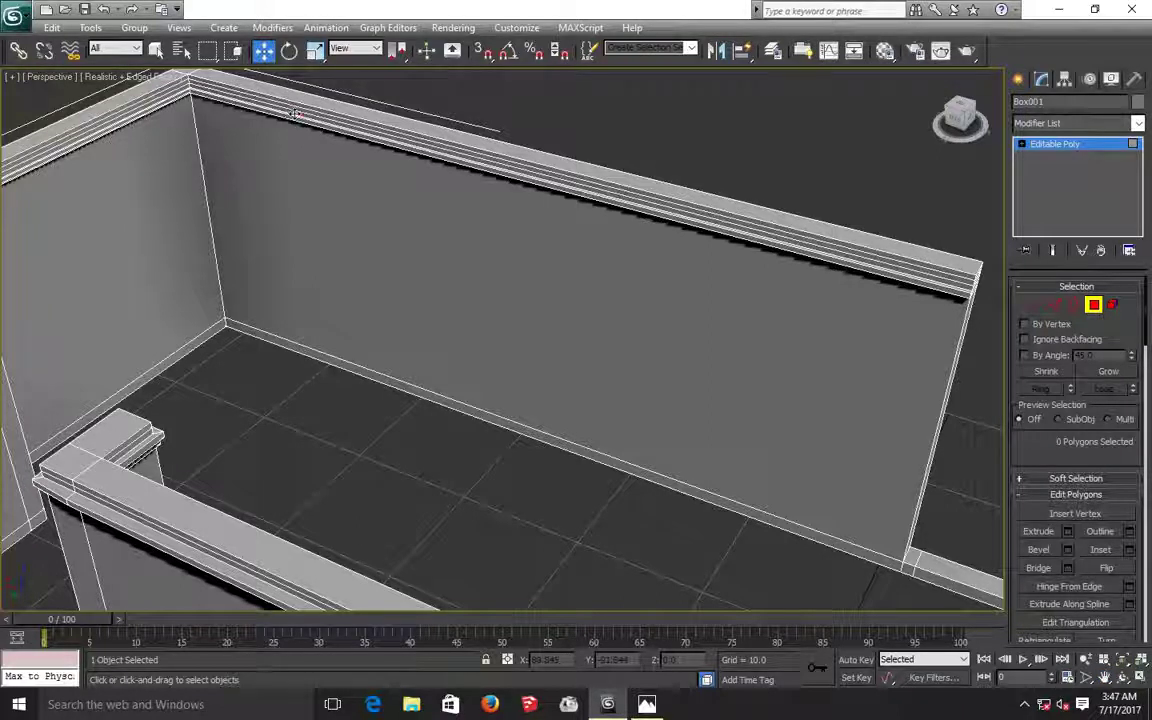
click(295, 115)
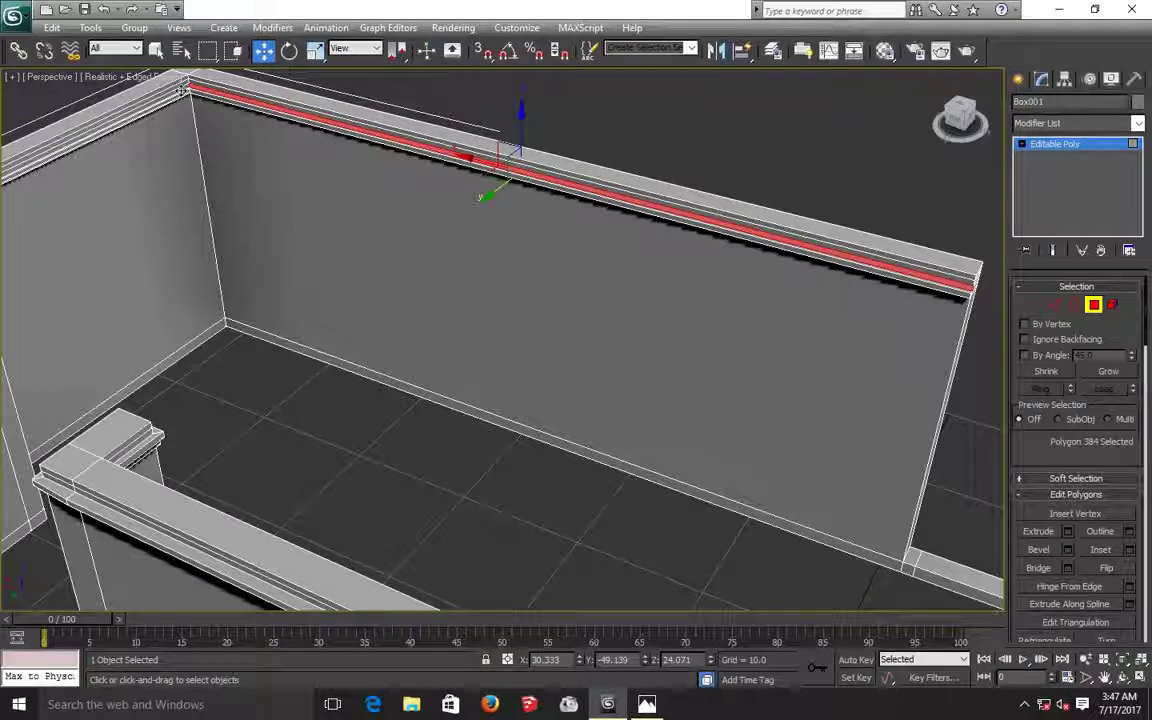
Extrude the long wall and adjoining wall trim faces by 0.168, then clear the selection.
ctrl+click(181, 92)
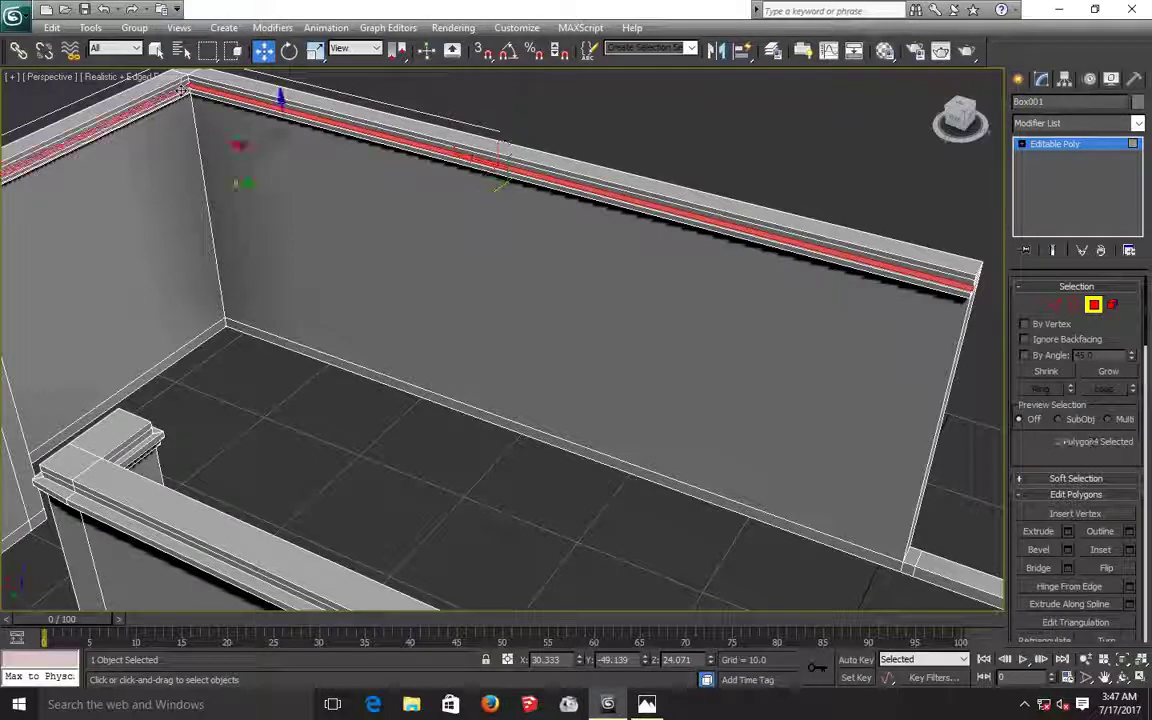
click(1067, 531)
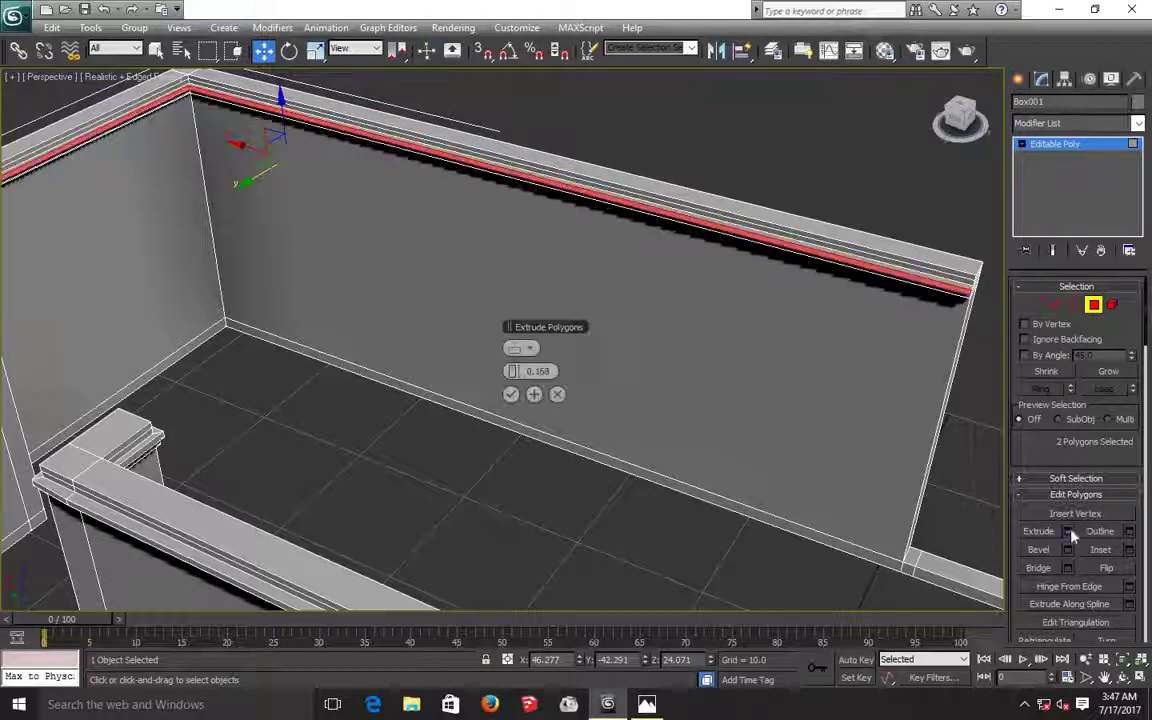
click(512, 394)
click(530, 497)
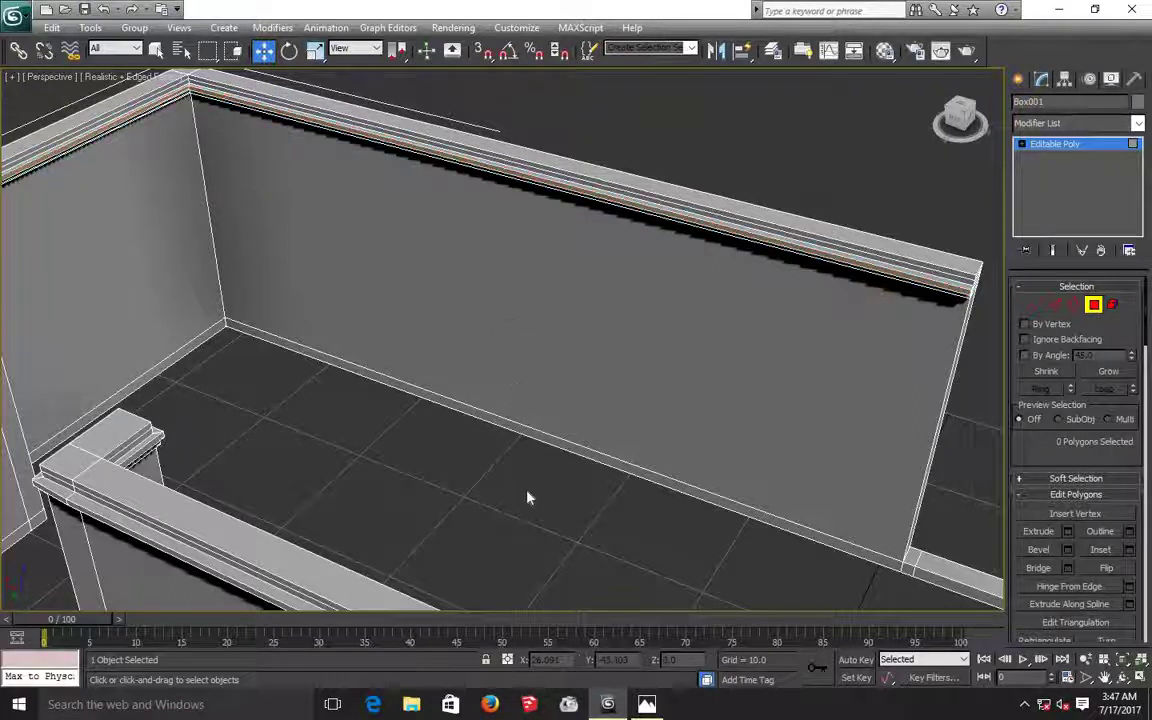
click(1122, 677)
drag(380, 352, 426, 391)
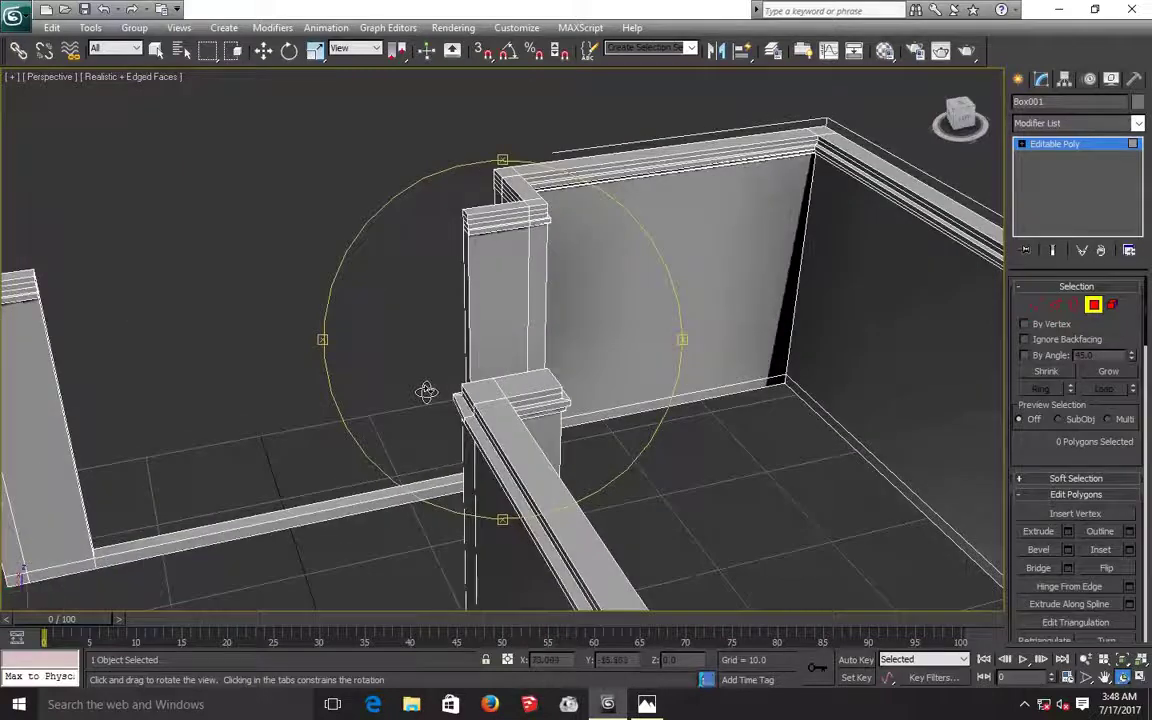
Zoom out and orbit to survey the whole room layout.
scroll(426, 391, down, 2)
scroll(426, 391, down, 2)
scroll(425, 391, down, 3)
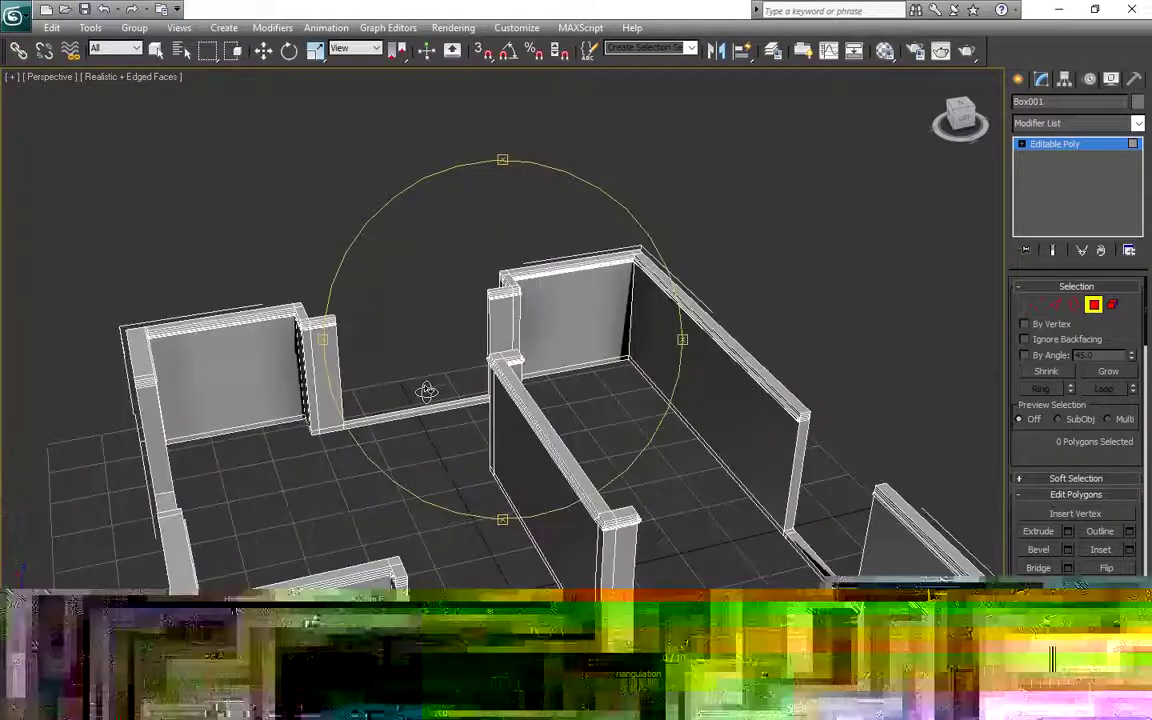
scroll(438, 396, down, 2)
mouse_move(438, 396)
mouse_down()
mouse_move(512, 439)
mouse_move(668, 398)
mouse_up()
scroll(668, 400, up, 4)
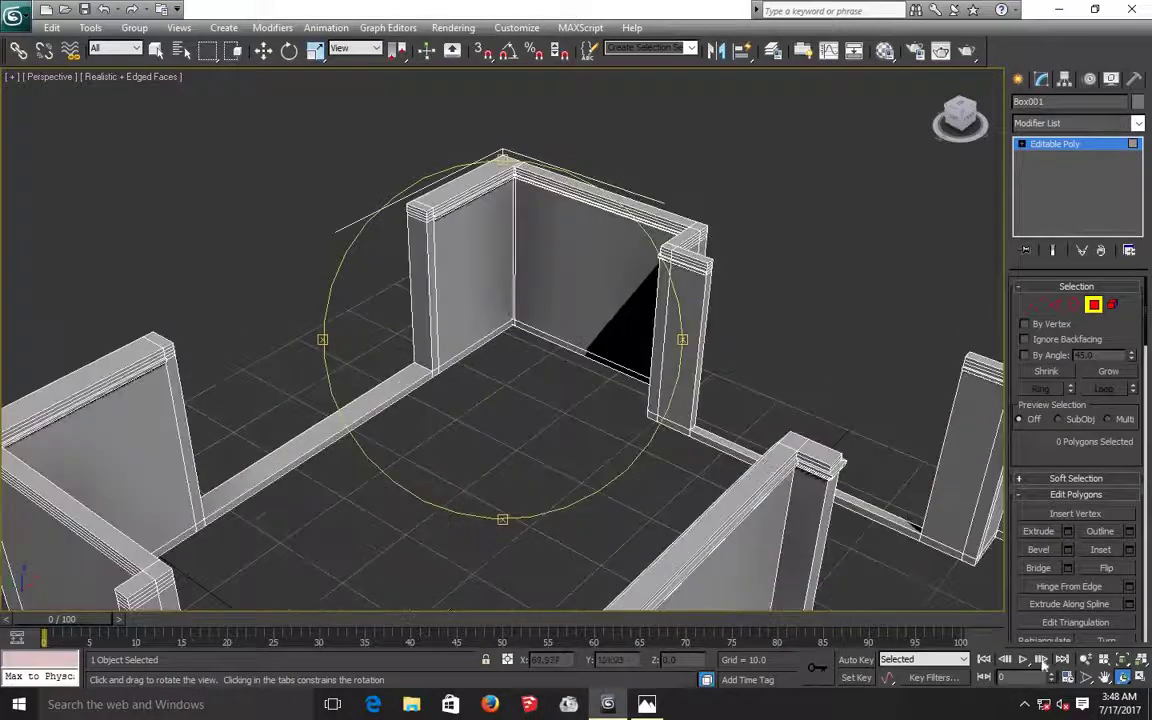
Pan and zoom in onto the corner pillar cap where it meets the wall trim.
key(ctrl+p)
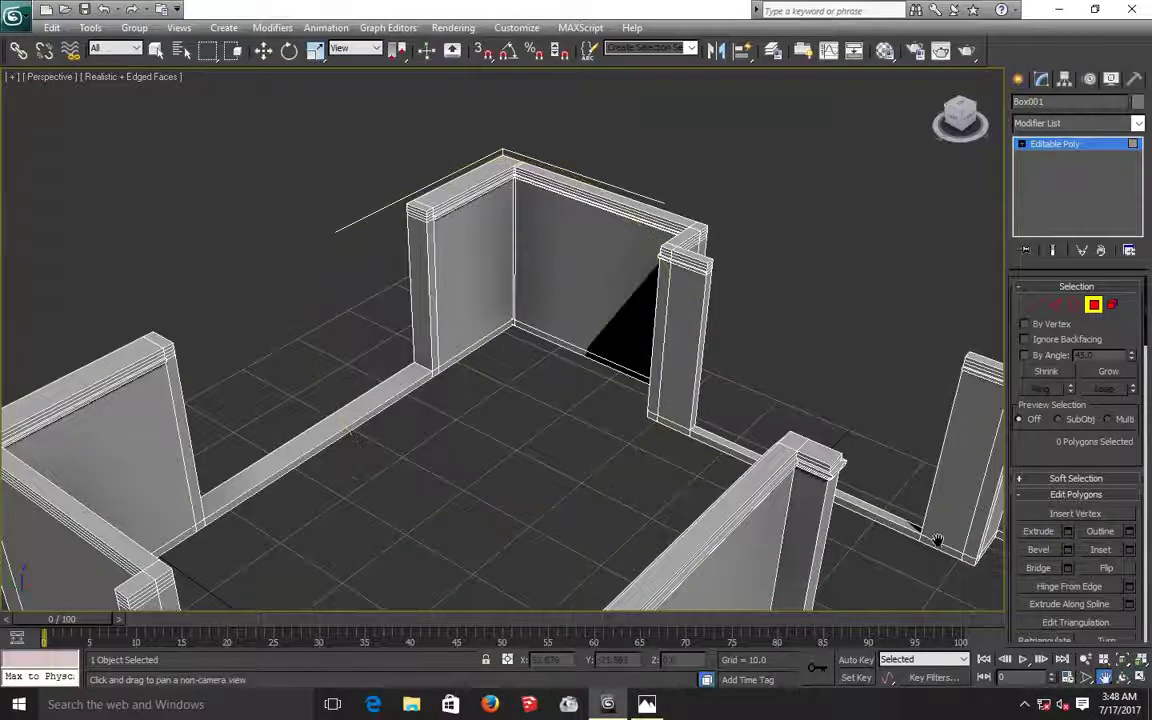
drag(937, 540, 435, 386)
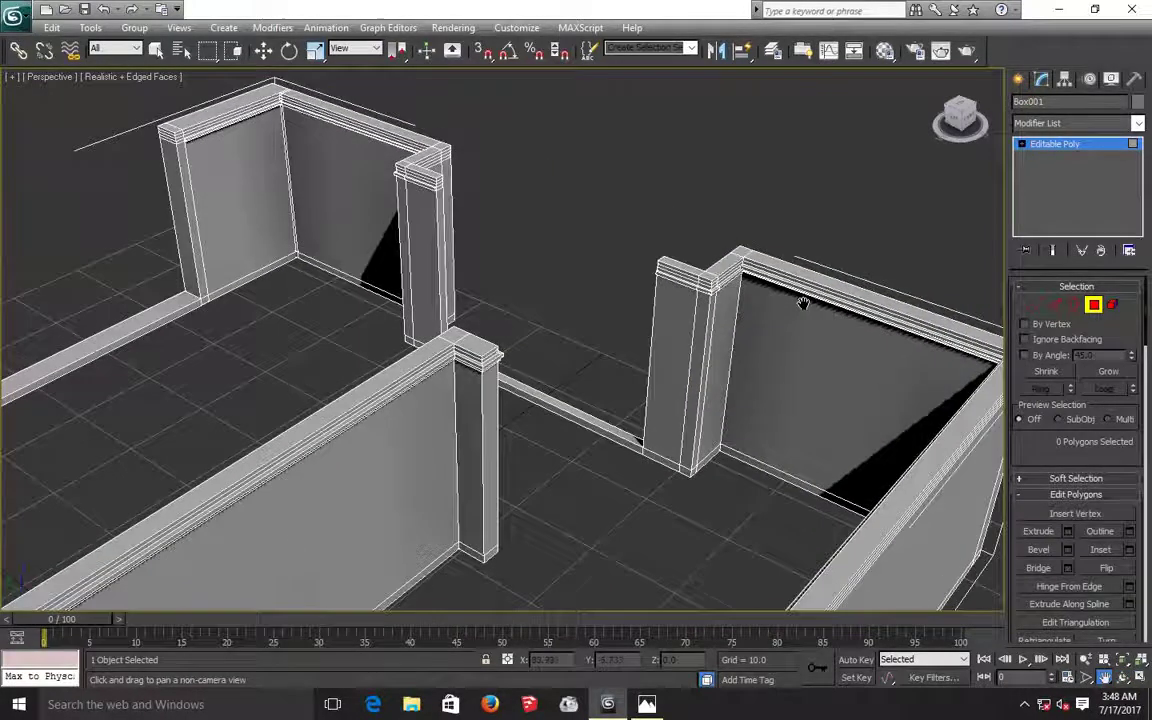
scroll(805, 305, up, 3)
drag(646, 312, 812, 283)
mouse_move(417, 283)
mouse_down()
mouse_move(36, 296)
mouse_move(757, 283)
mouse_up()
scroll(757, 283, up, 1)
scroll(757, 283, up, 1)
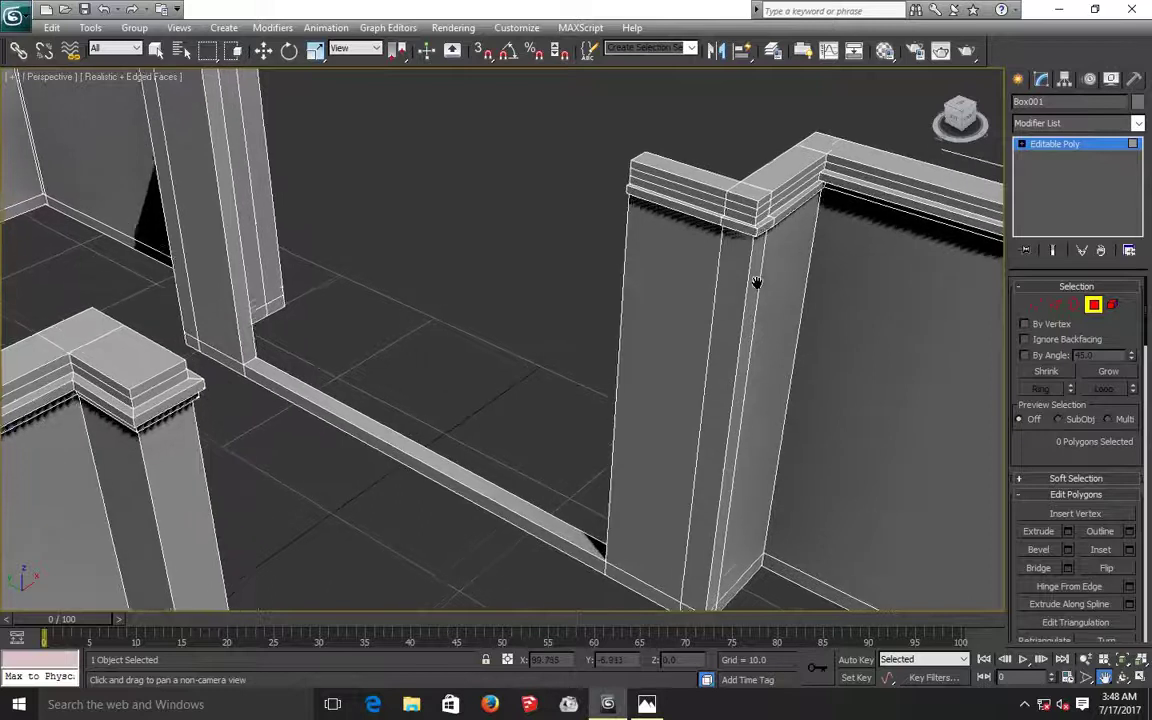
scroll(757, 283, up, 1)
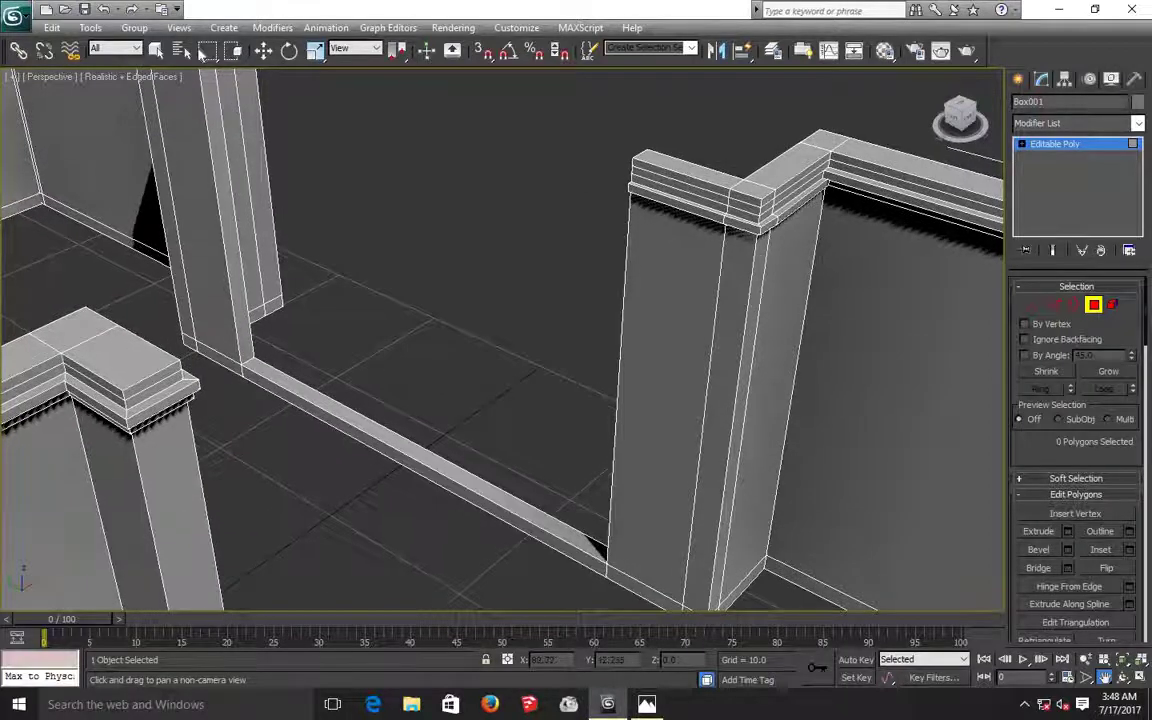
Select the faces of the corner pillar's cap band.
click(263, 50)
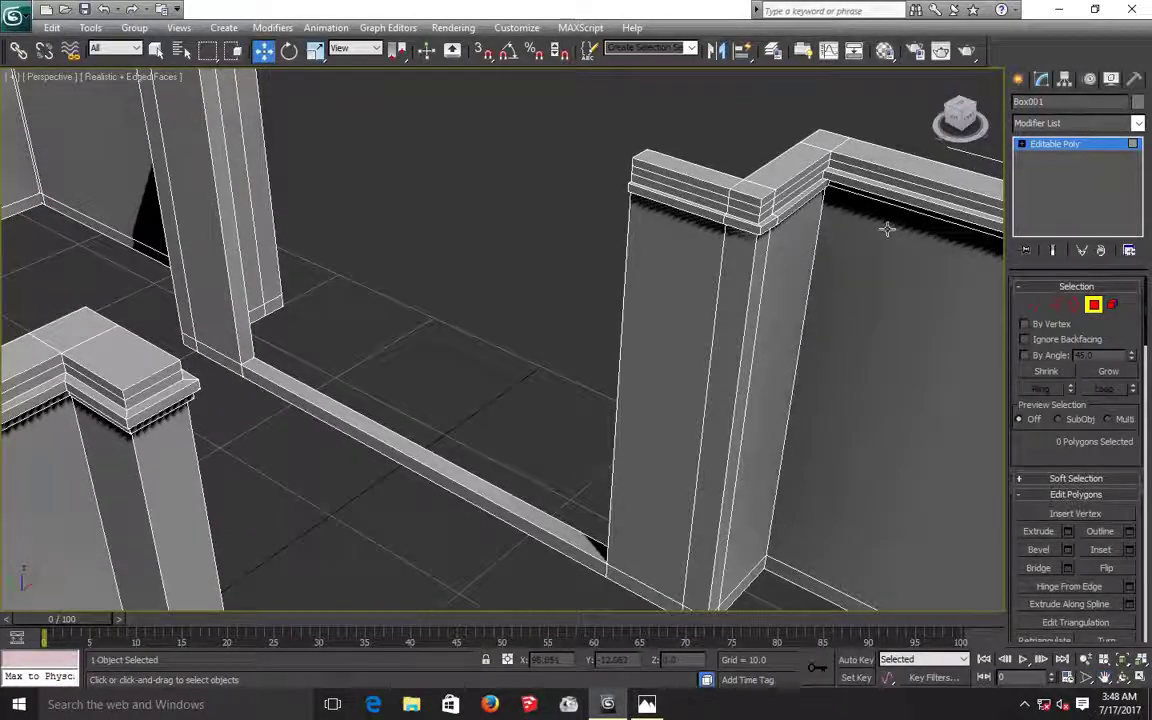
click(791, 199)
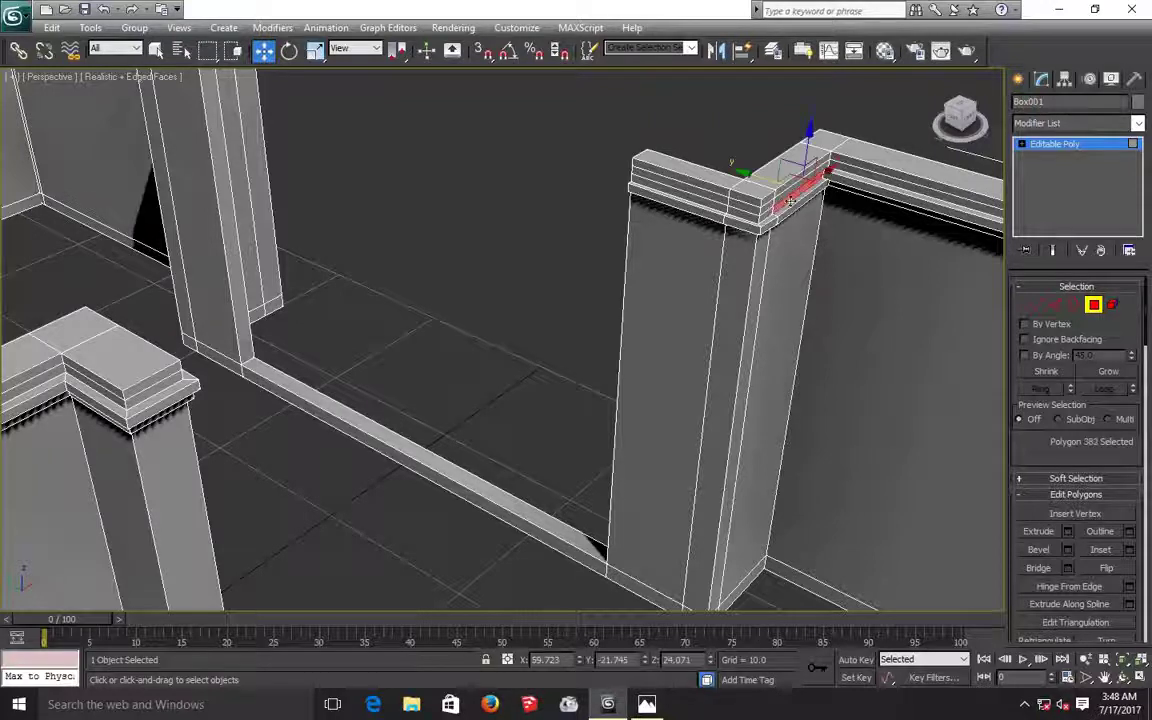
ctrl+click(760, 214)
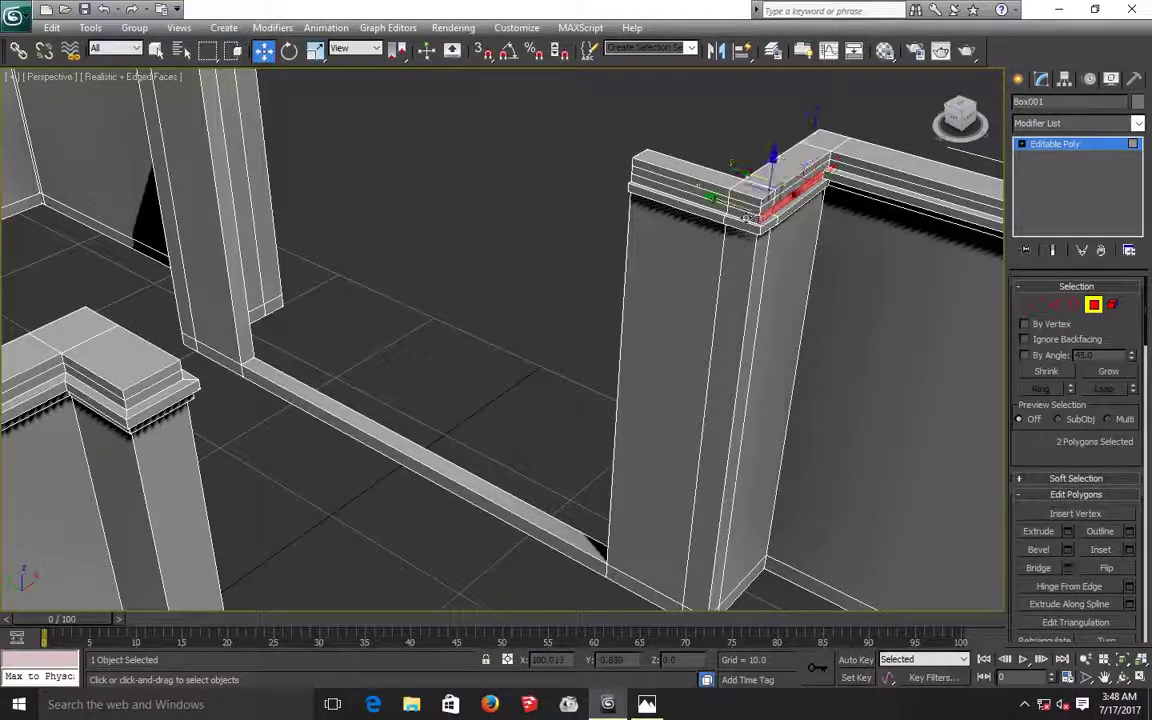
ctrl+click(733, 213)
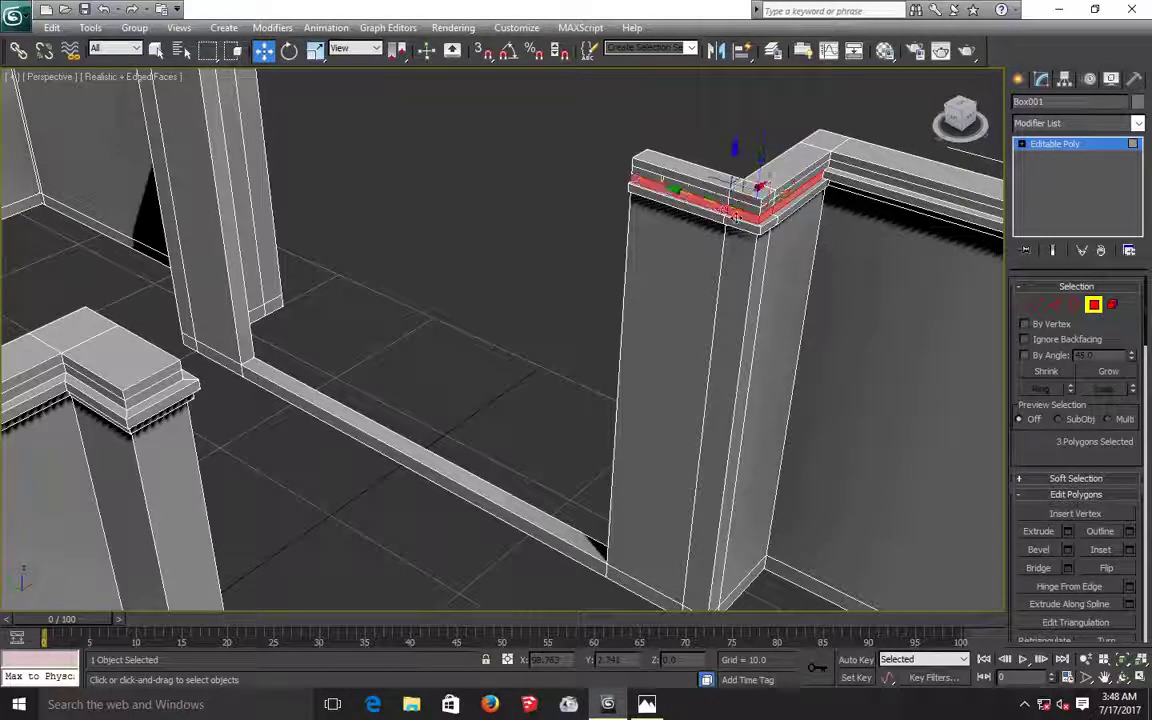
Extrude the cap band by 0.168, deselect, and orbit slightly around the pillar.
click(1068, 531)
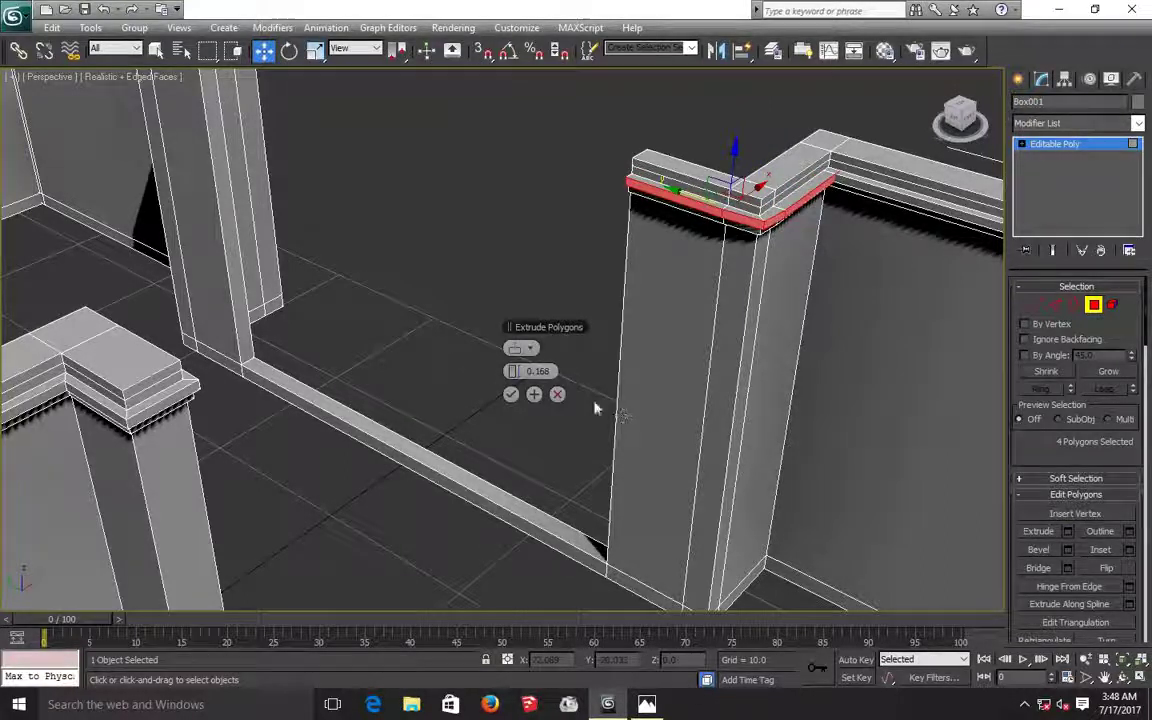
click(511, 394)
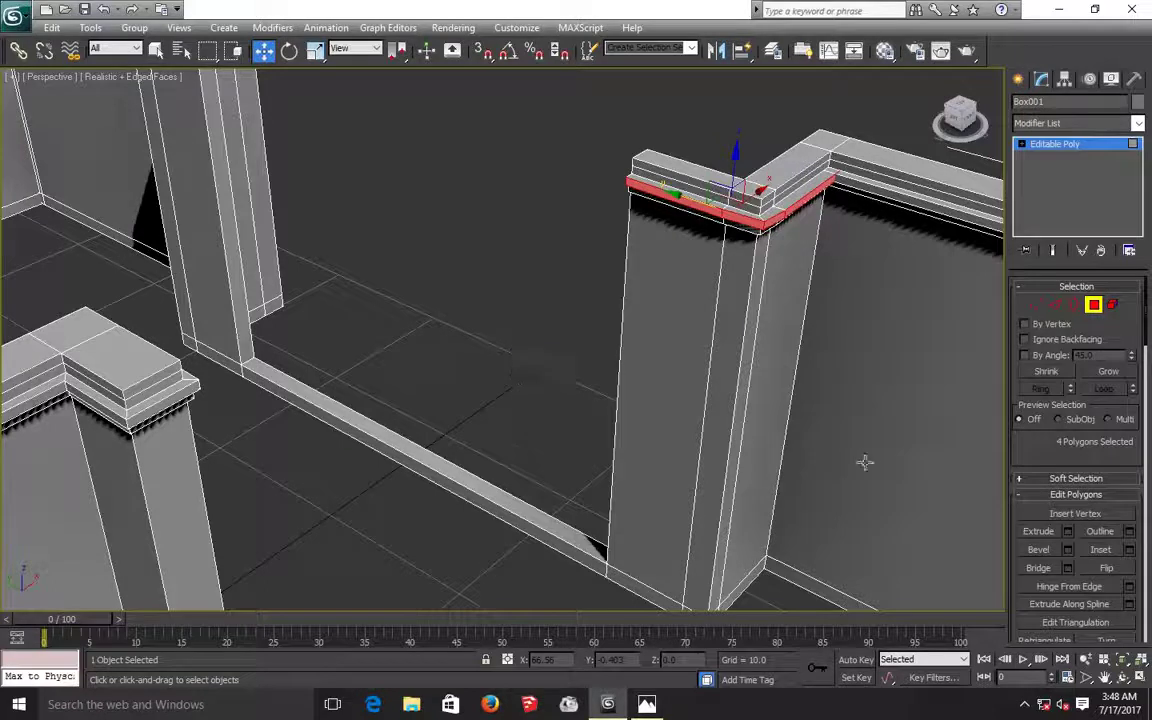
click(570, 383)
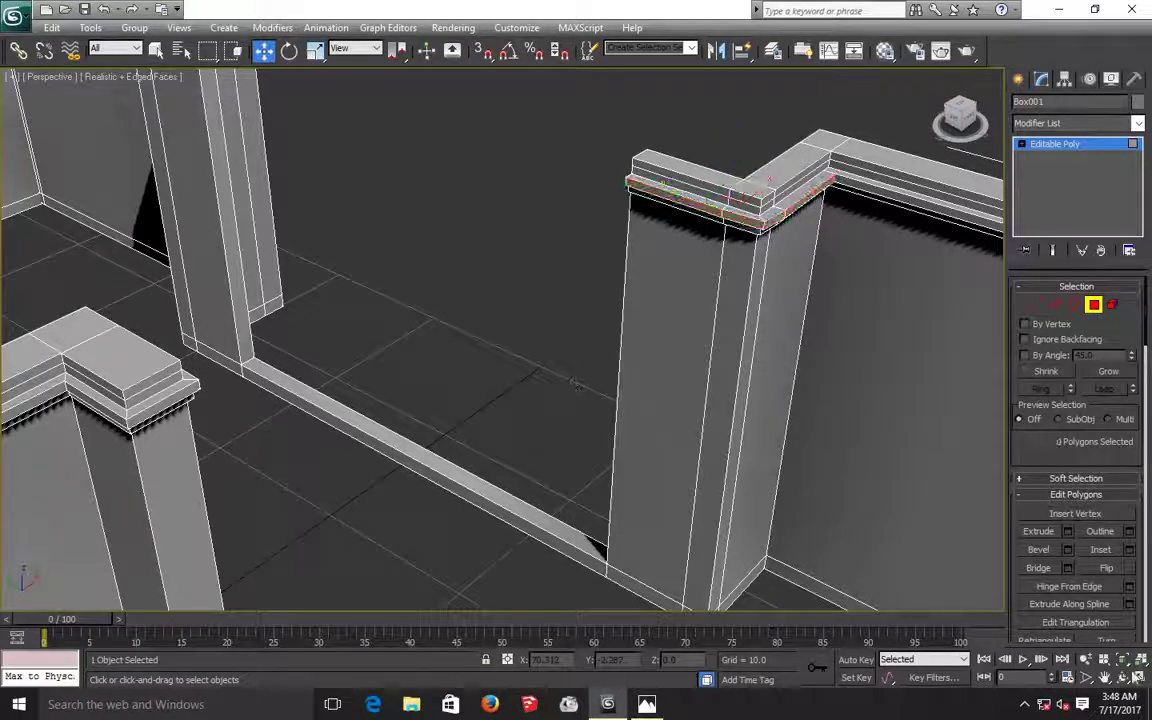
click(1122, 677)
drag(550, 357, 566, 313)
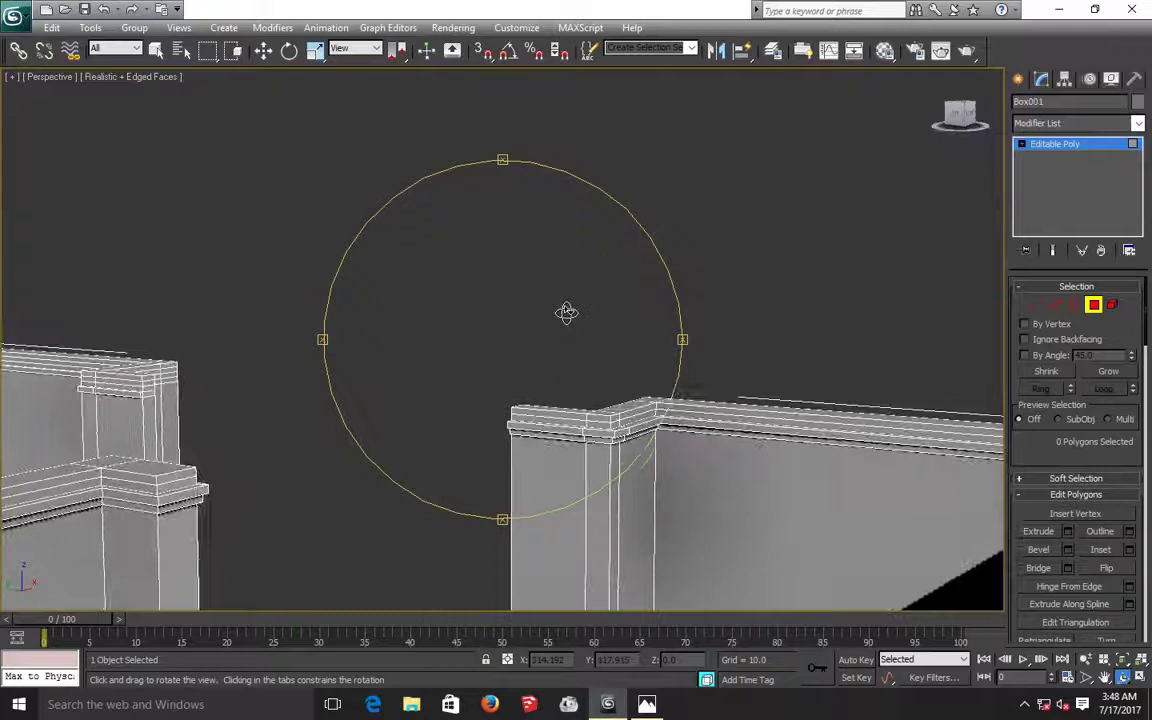
click(1138, 102)
click(699, 344)
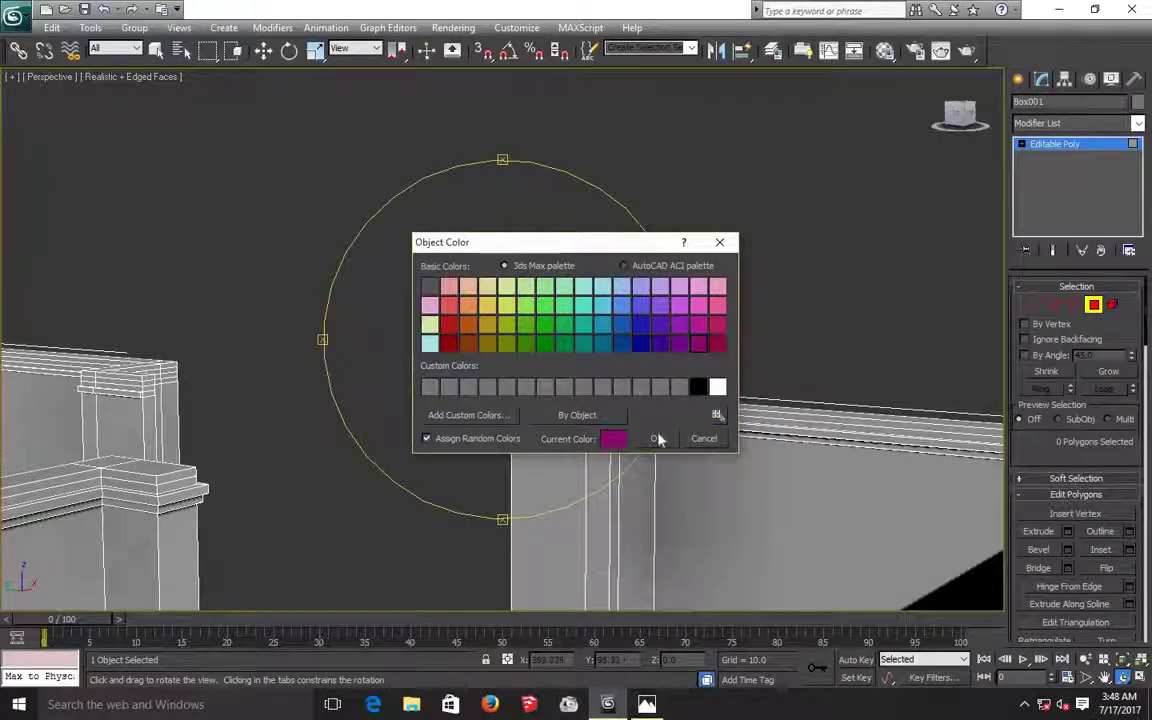
click(656, 438)
drag(620, 360, 638, 375)
mouse_move(479, 373)
mouse_down()
mouse_move(455, 377)
mouse_move(481, 381)
mouse_up()
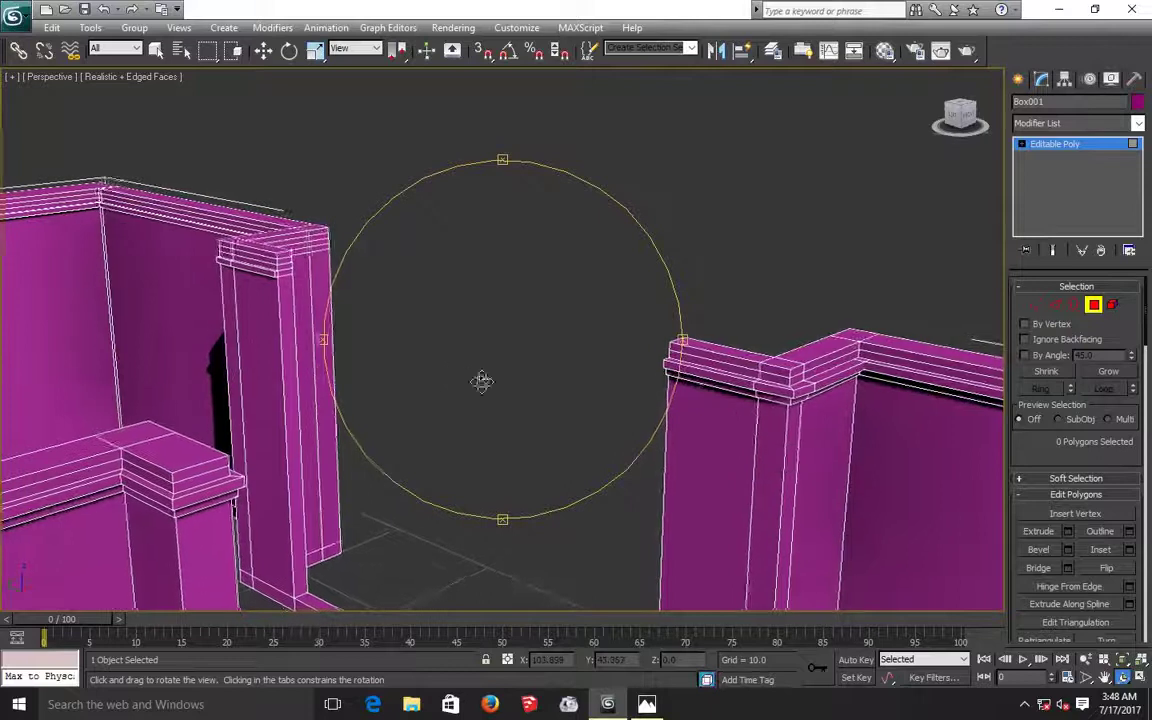
click(1104, 677)
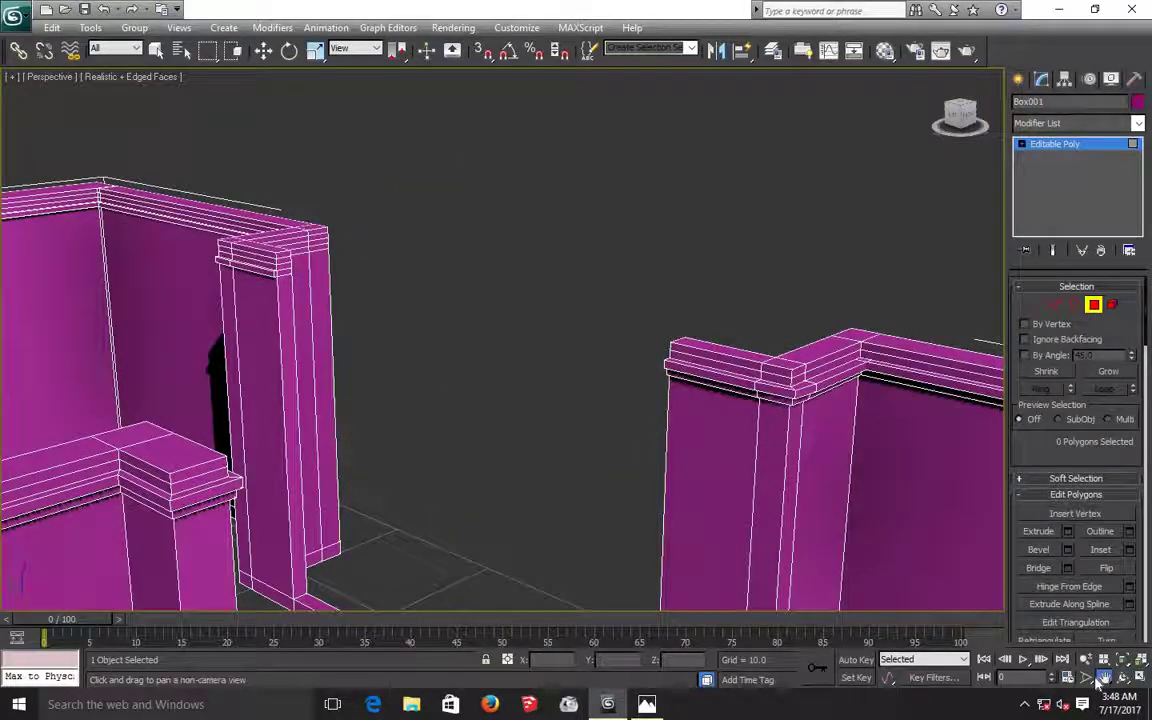
mouse_move(355, 452)
mouse_down()
mouse_move(519, 579)
mouse_move(339, 455)
mouse_up()
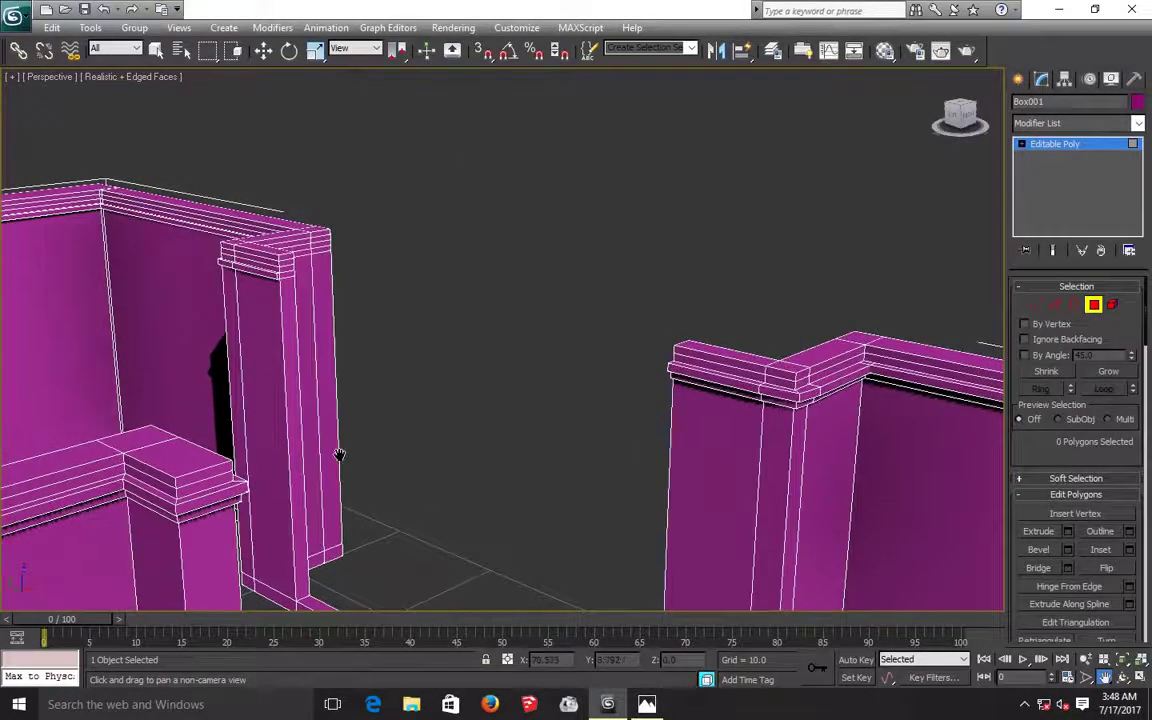
drag(239, 265, 239, 265)
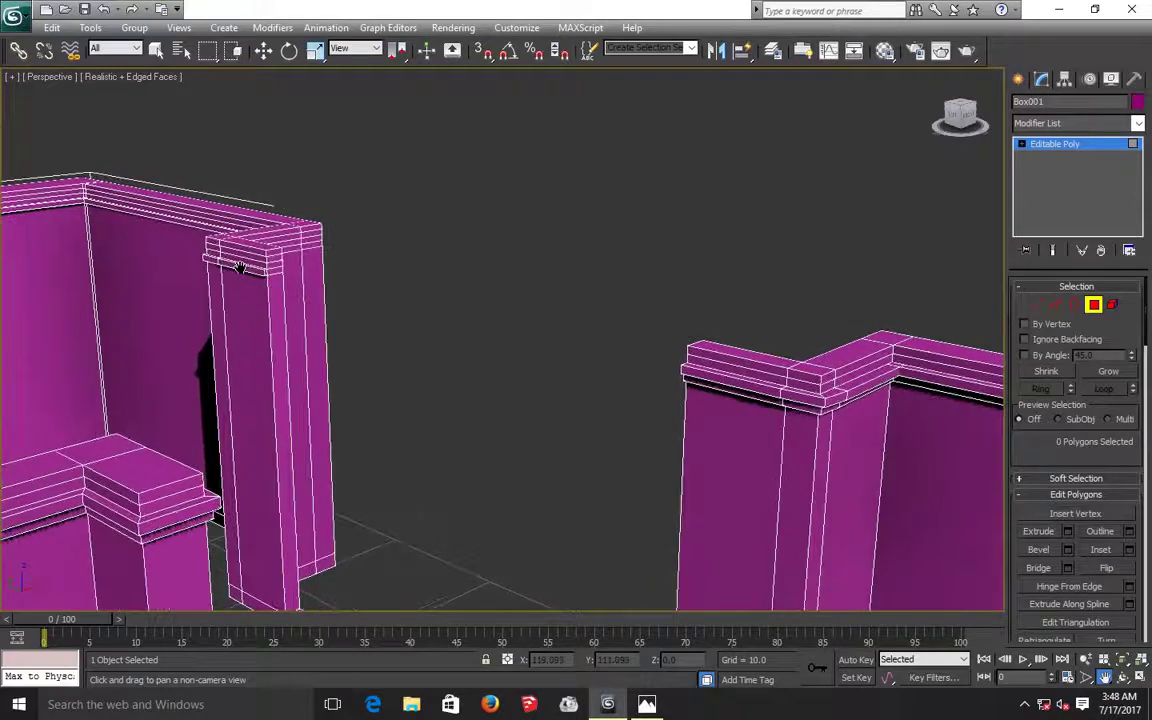
click(262, 50)
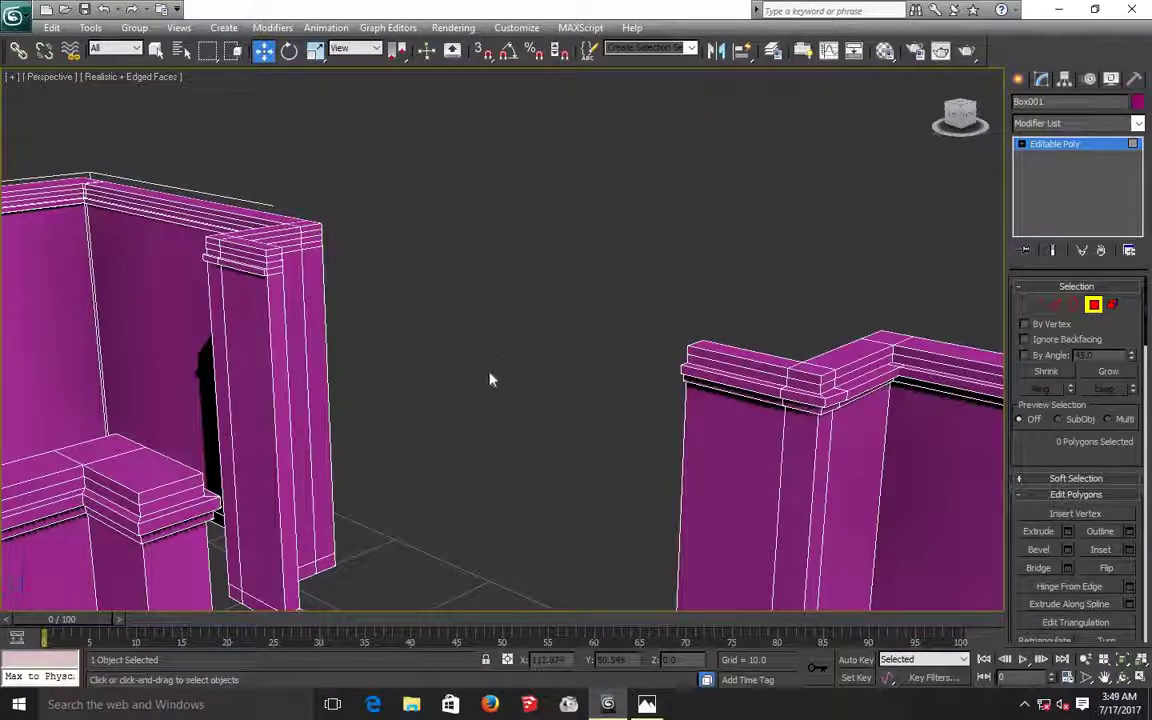
Zoom in and orbit to face the layered trim along the right wall's top.
scroll(186, 225, up, 1)
scroll(186, 225, up, 1)
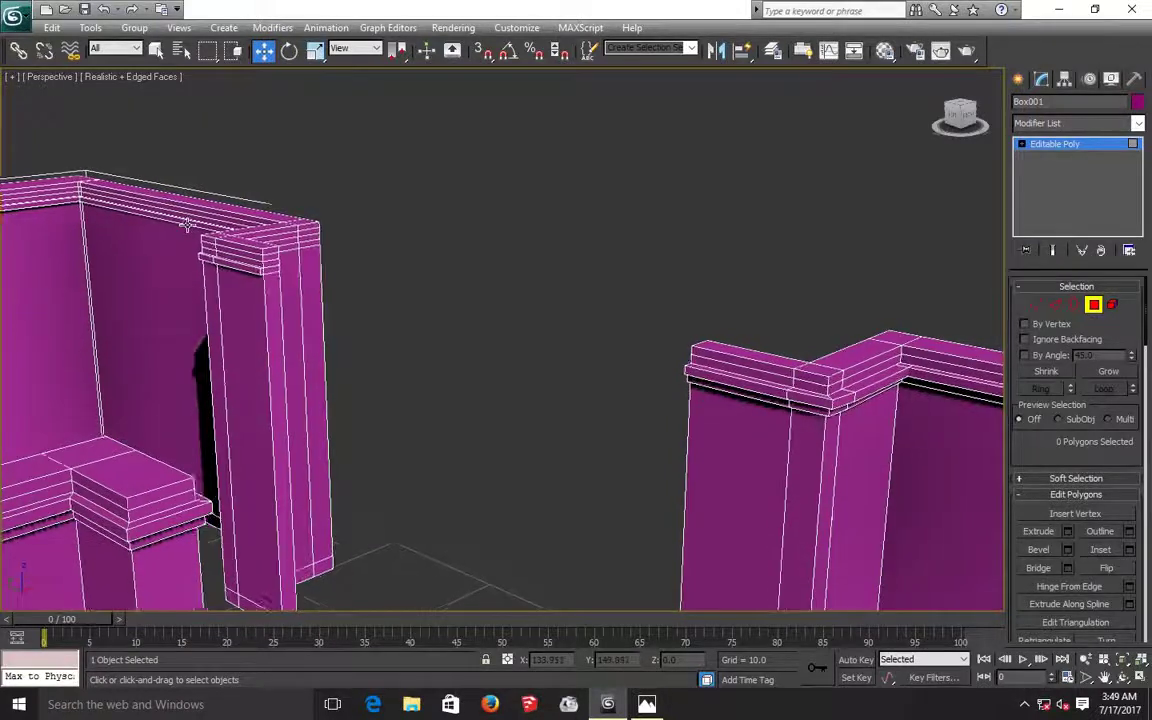
scroll(186, 225, up, 2)
scroll(186, 225, up, 1)
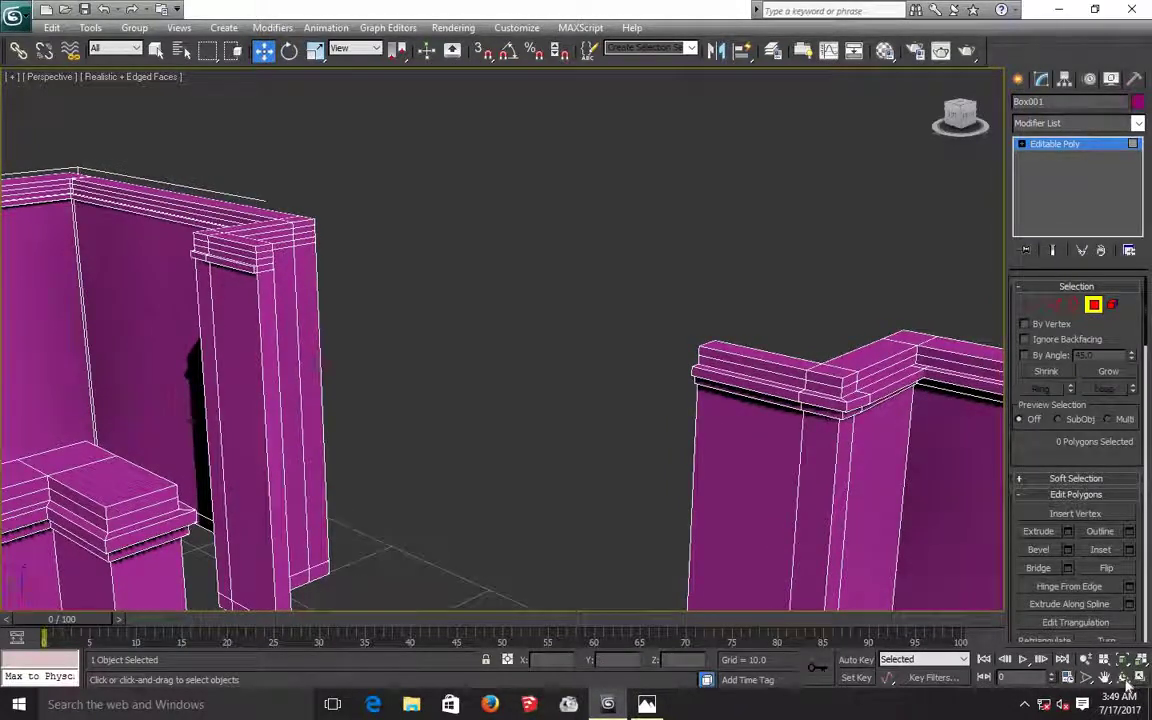
click(1123, 678)
drag(494, 417, 676, 411)
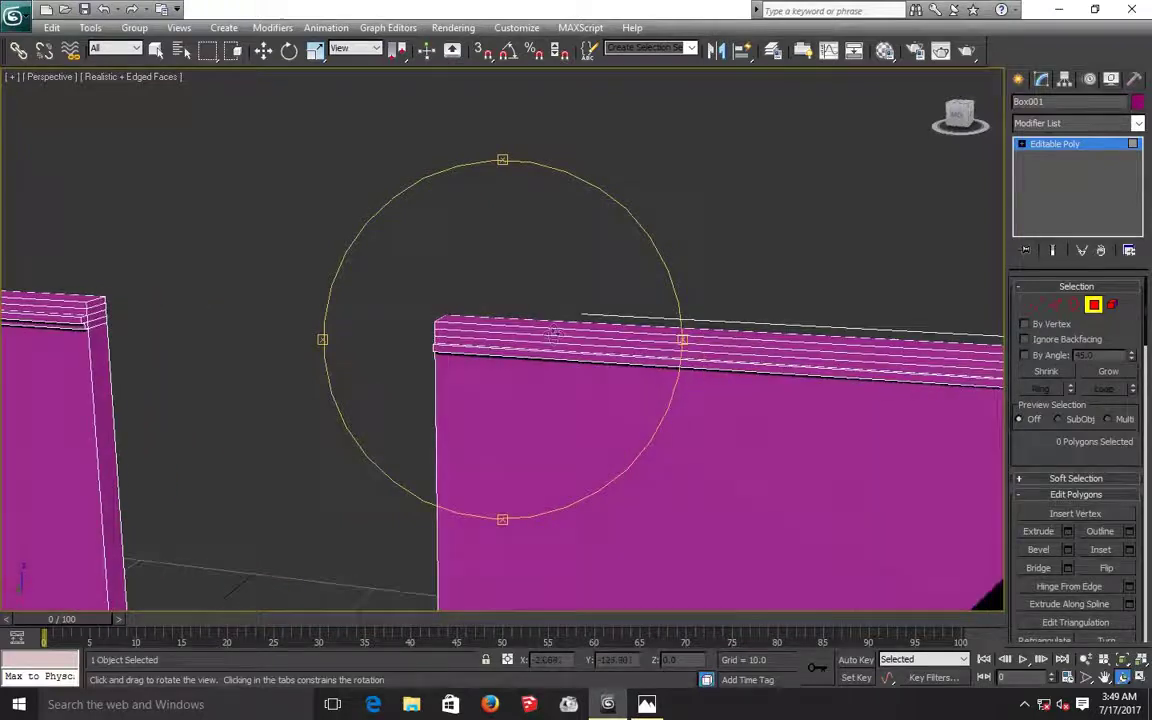
drag(553, 334, 378, 211)
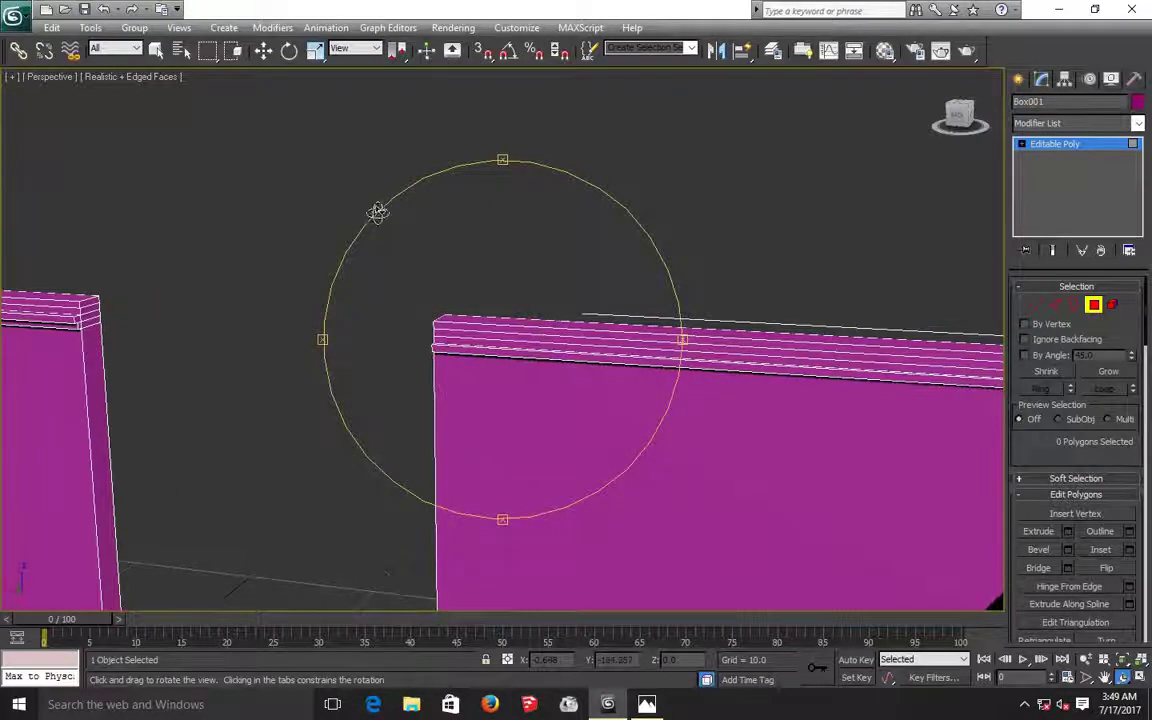
click(263, 51)
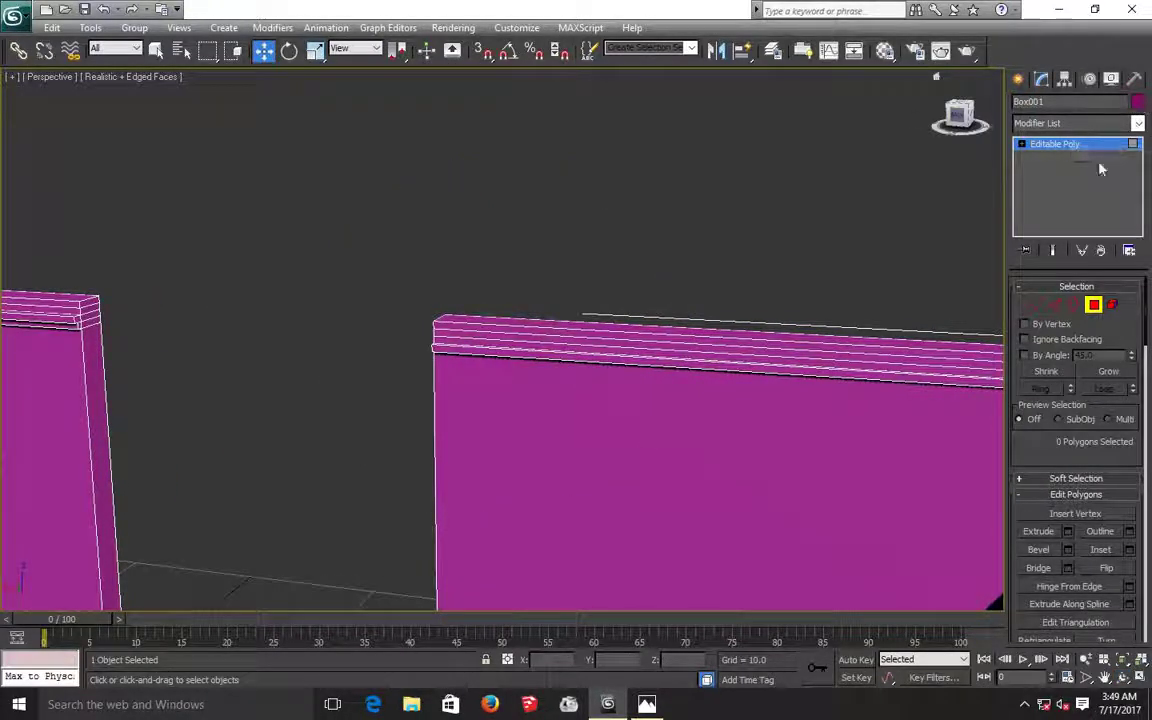
Change Box001's colour to grey and select the thin strip beneath the right wall's trim.
click(1137, 101)
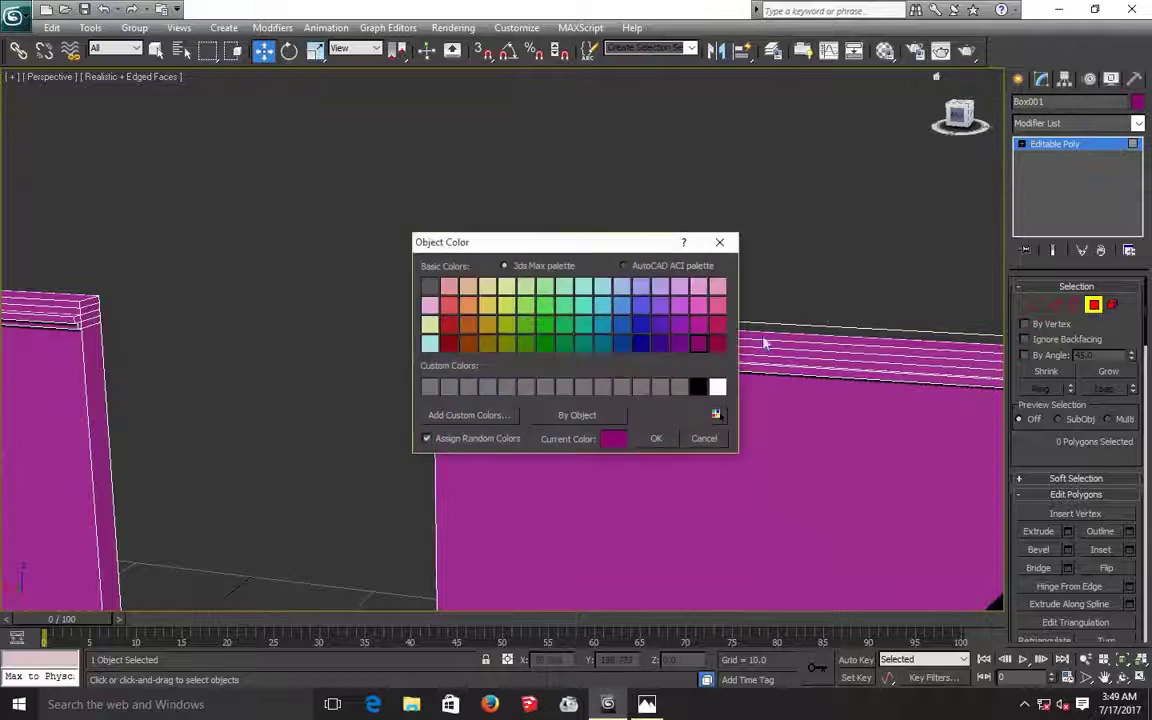
click(656, 439)
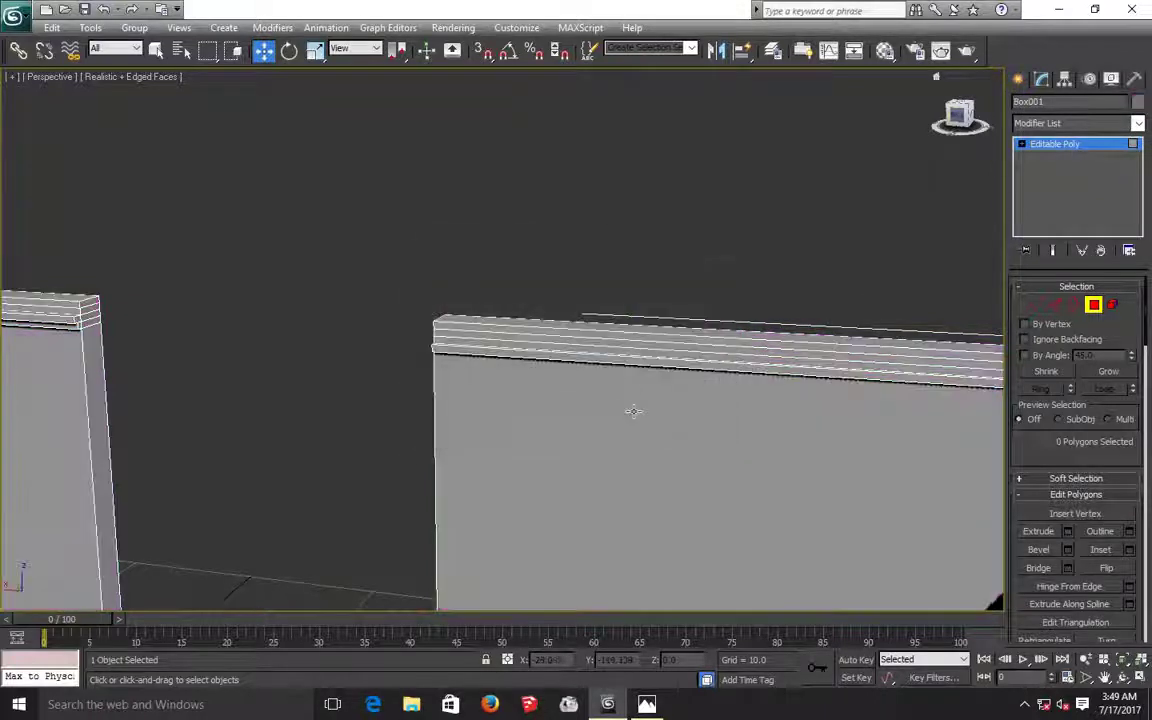
click(596, 350)
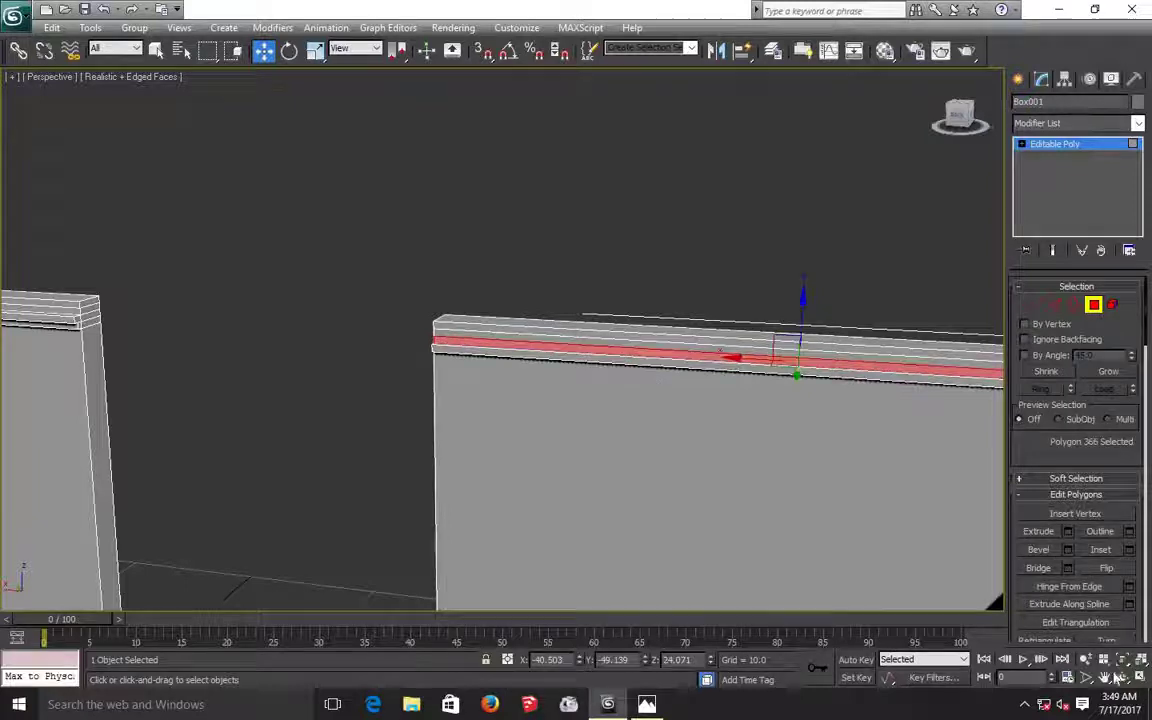
click(1104, 677)
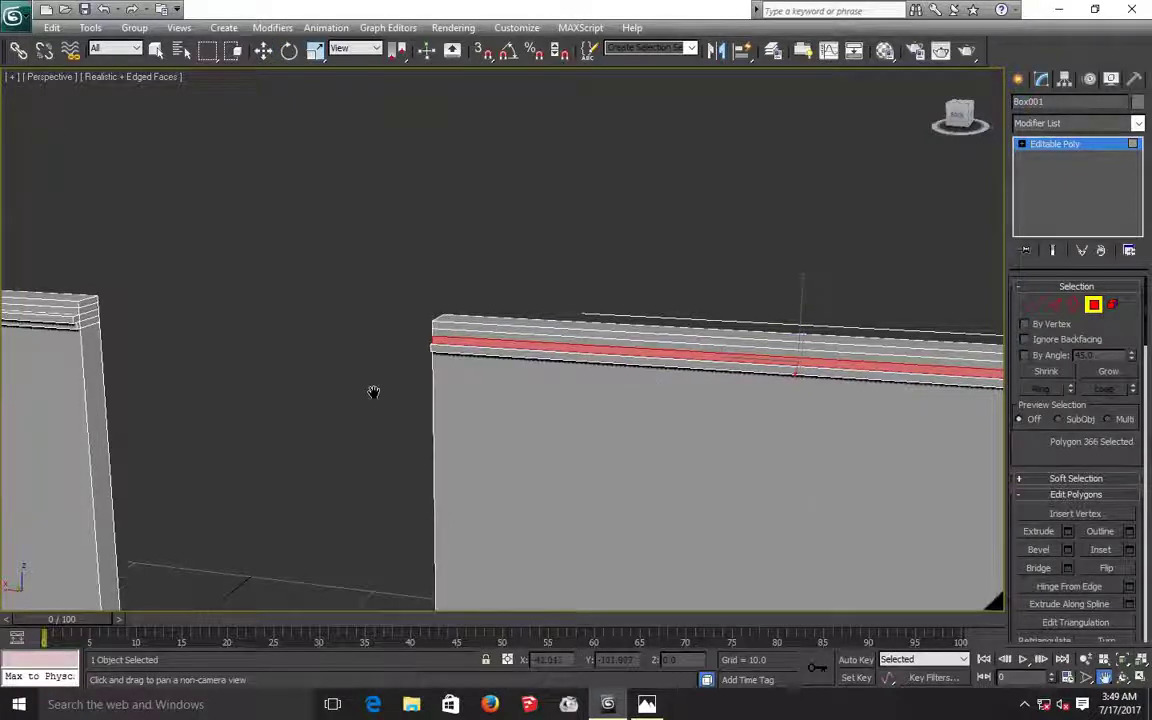
drag(378, 393, 374, 391)
scroll(374, 391, down, 1)
scroll(373, 391, down, 2)
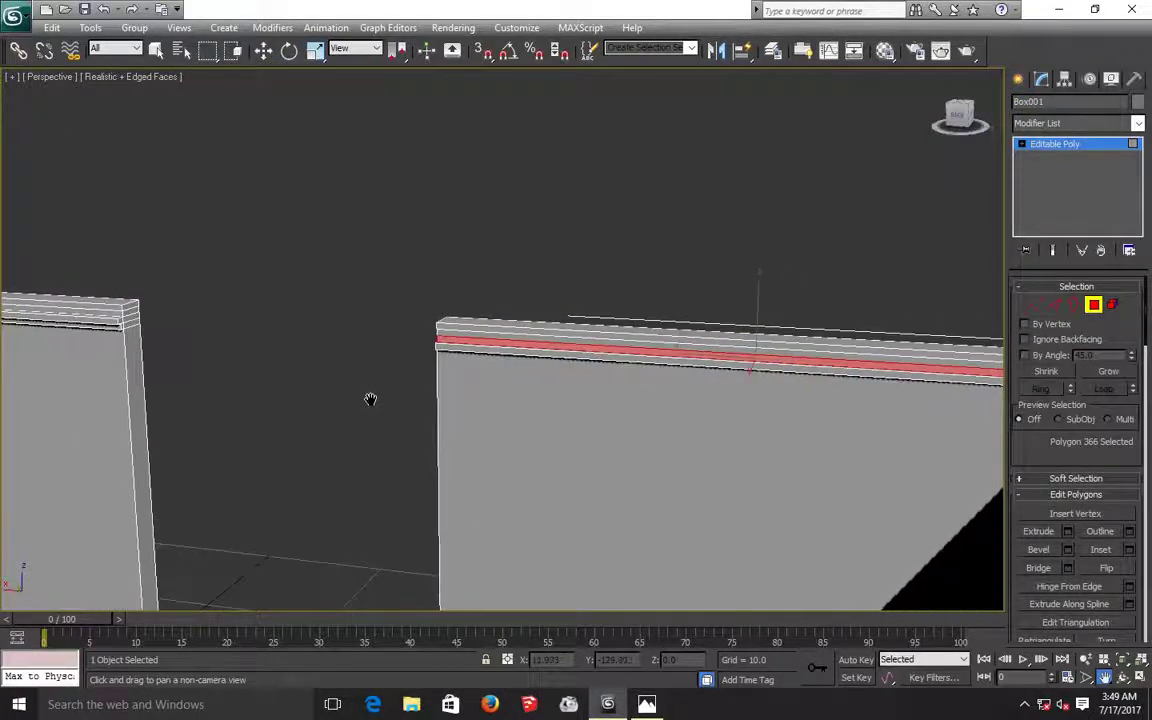
scroll(372, 393, down, 2)
scroll(370, 399, down, 3)
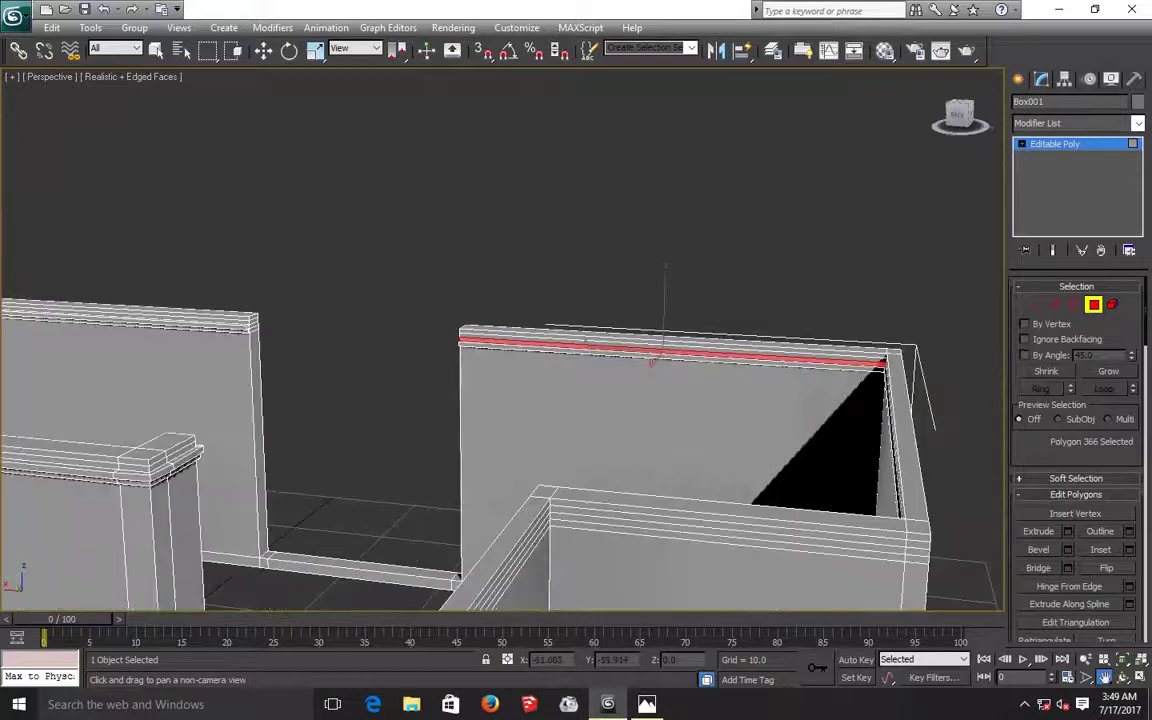
Add the adjoining wall's top strip to the band selection near the corner.
key(ctrl+r)
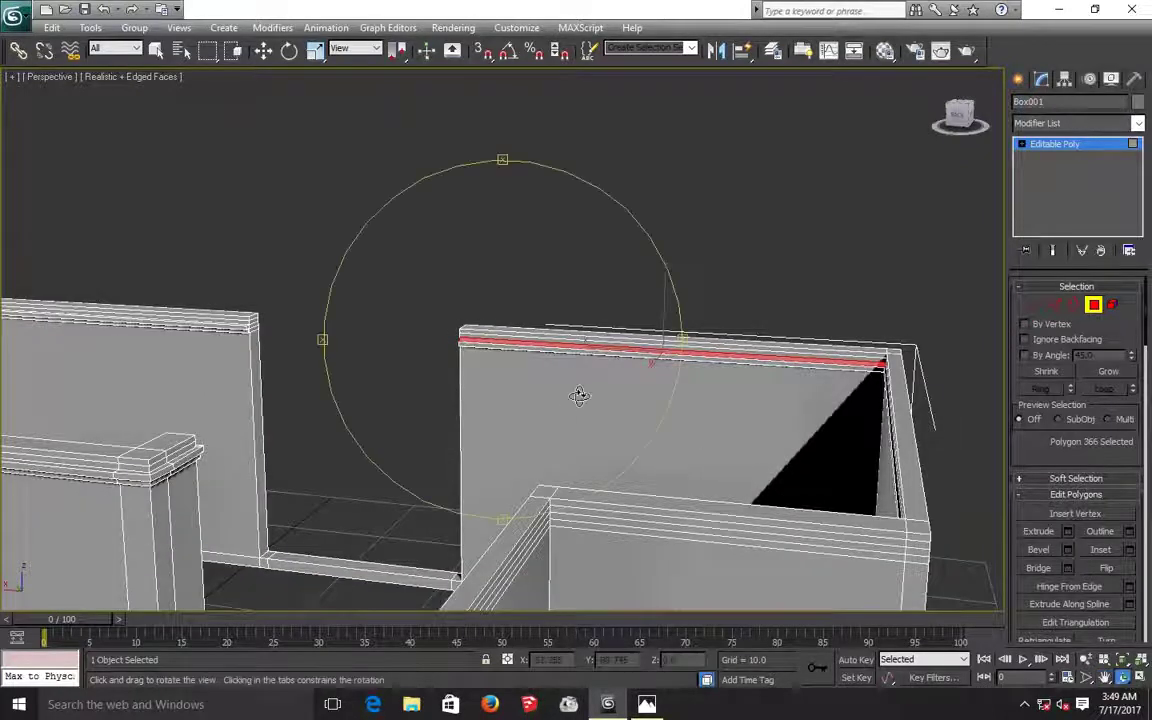
mouse_move(579, 395)
mouse_down()
mouse_move(671, 405)
mouse_move(599, 401)
mouse_move(648, 399)
mouse_move(635, 348)
mouse_up()
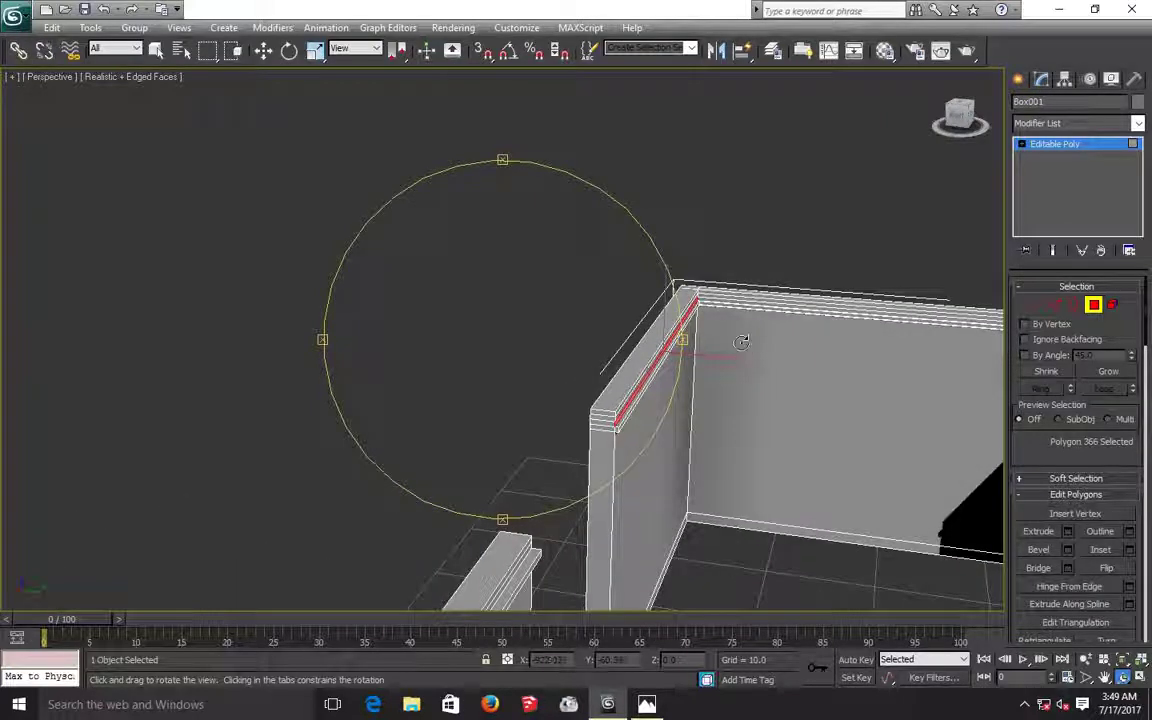
drag(741, 342, 741, 342)
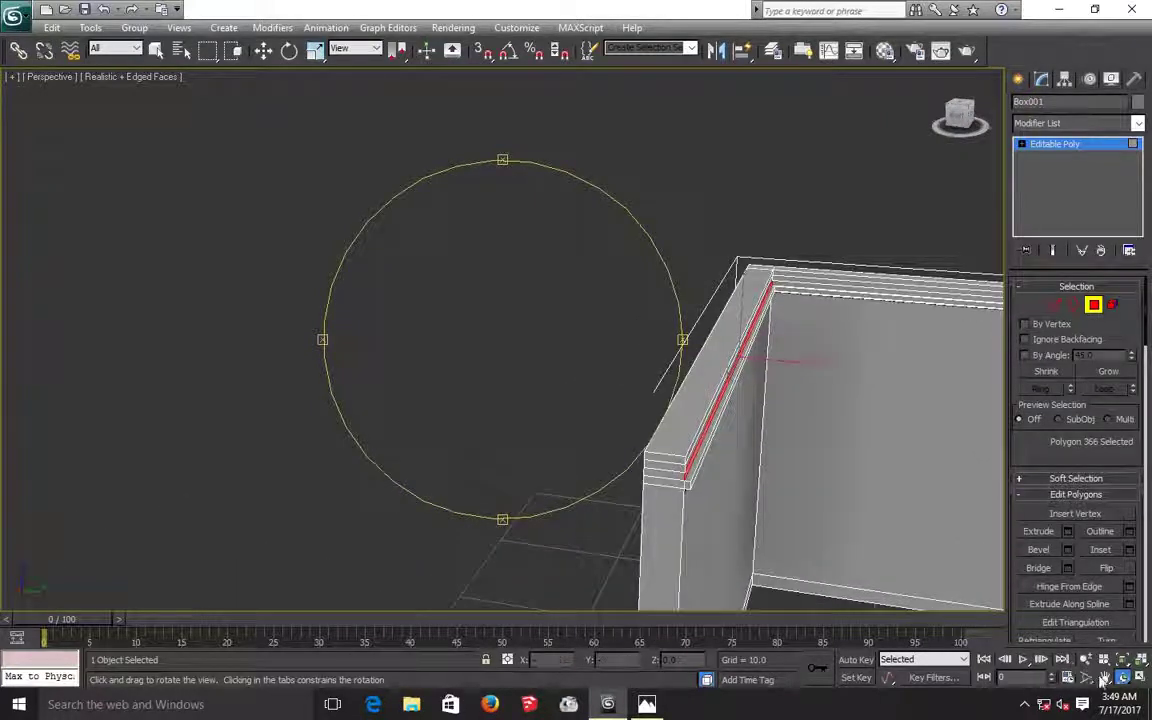
click(1103, 679)
drag(638, 411, 131, 421)
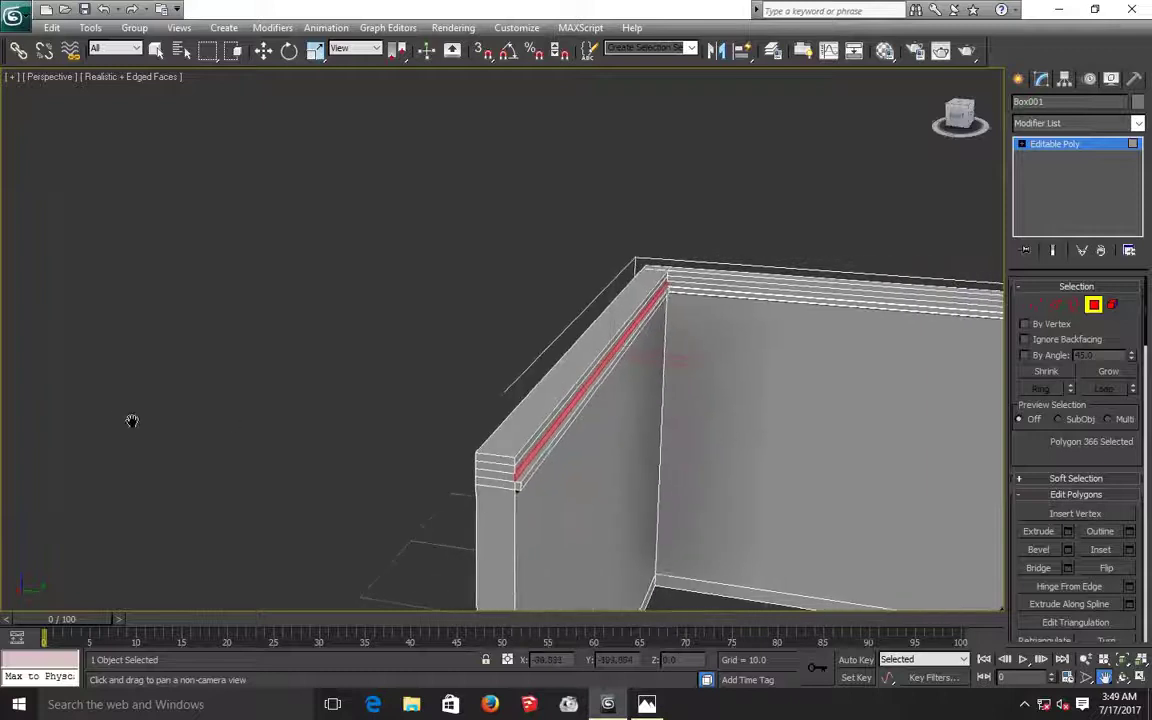
drag(432, 442, 338, 456)
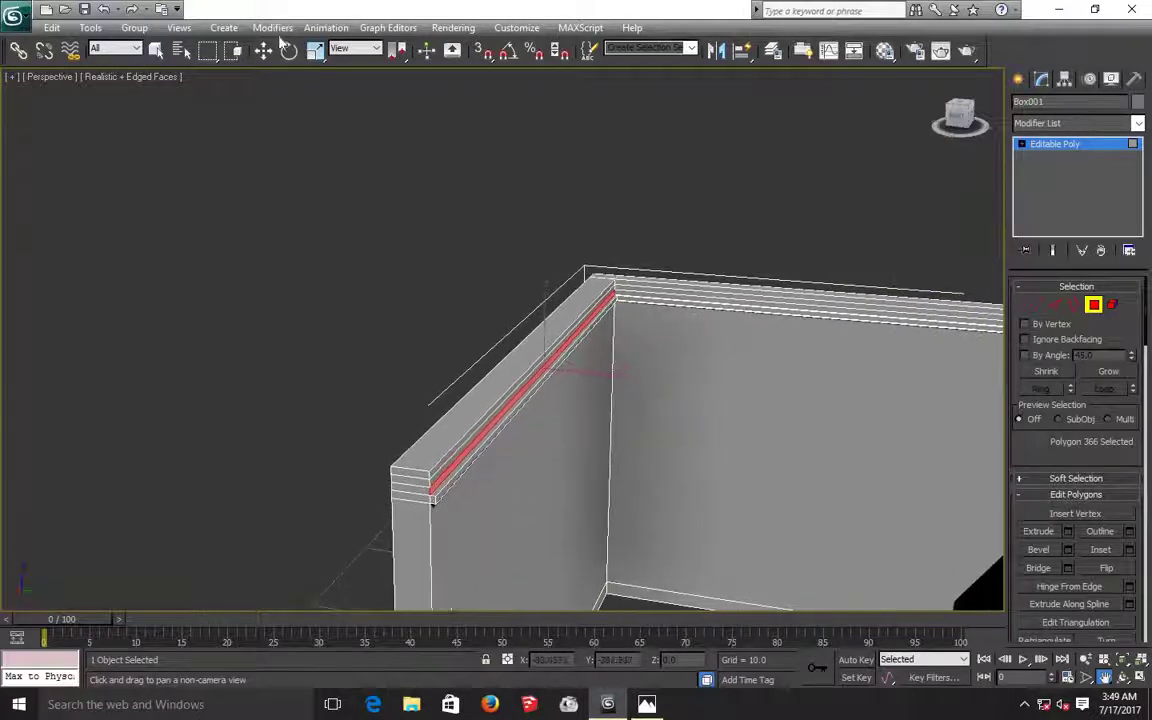
click(263, 50)
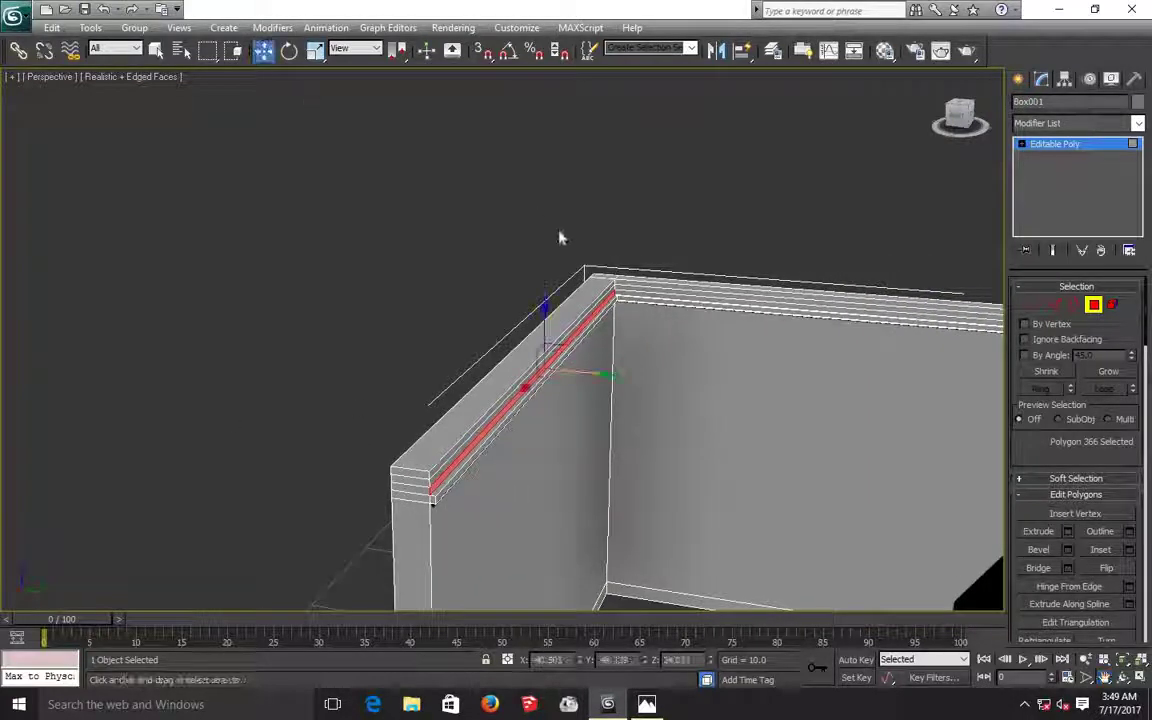
ctrl+click(620, 292)
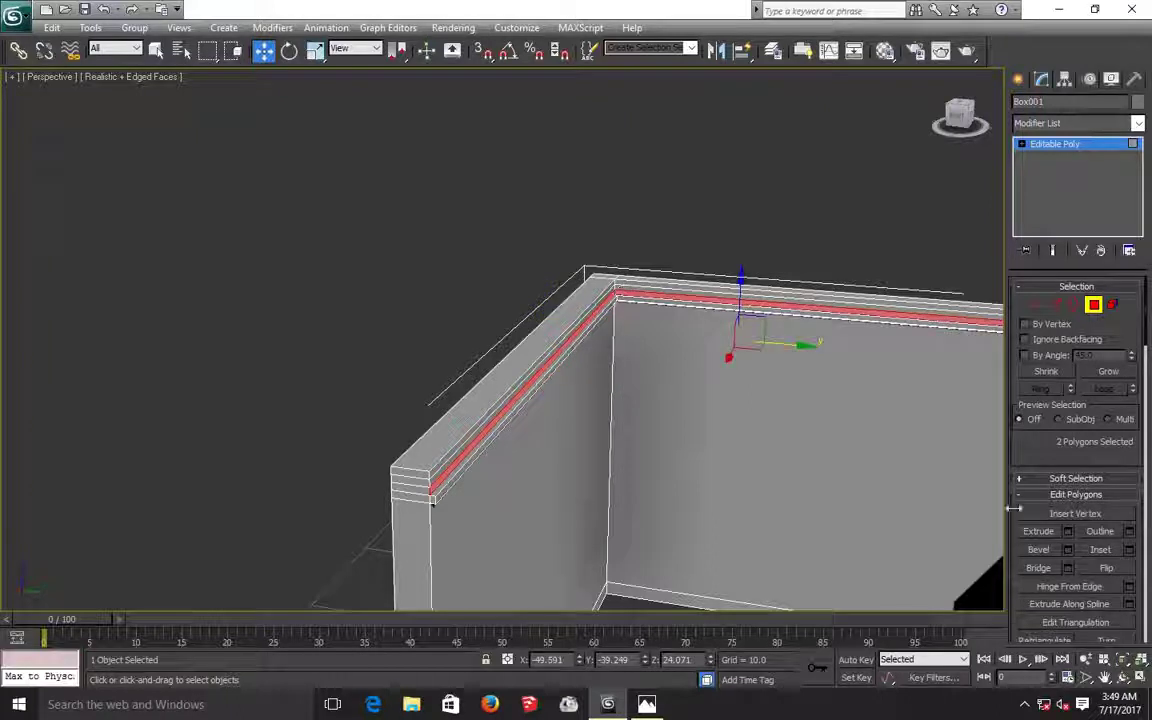
Add the right wall's top strip and the band faces around the right corner.
click(1104, 677)
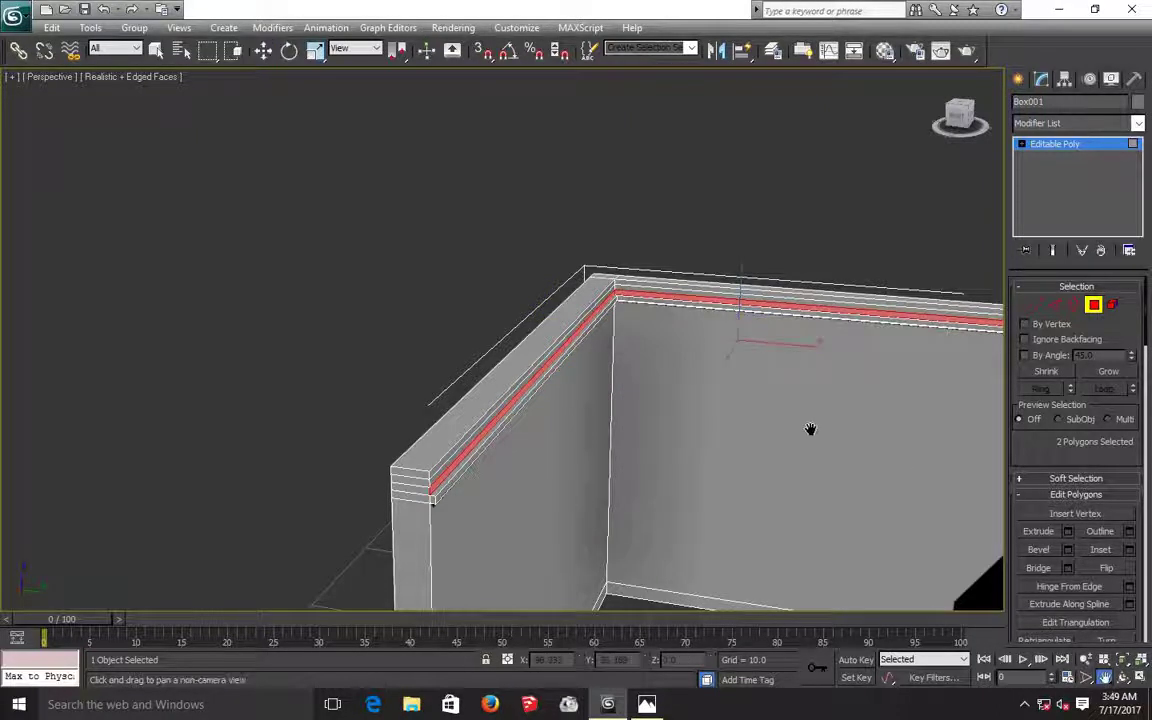
mouse_move(332, 331)
mouse_down()
mouse_move(252, 352)
mouse_move(278, 358)
mouse_up()
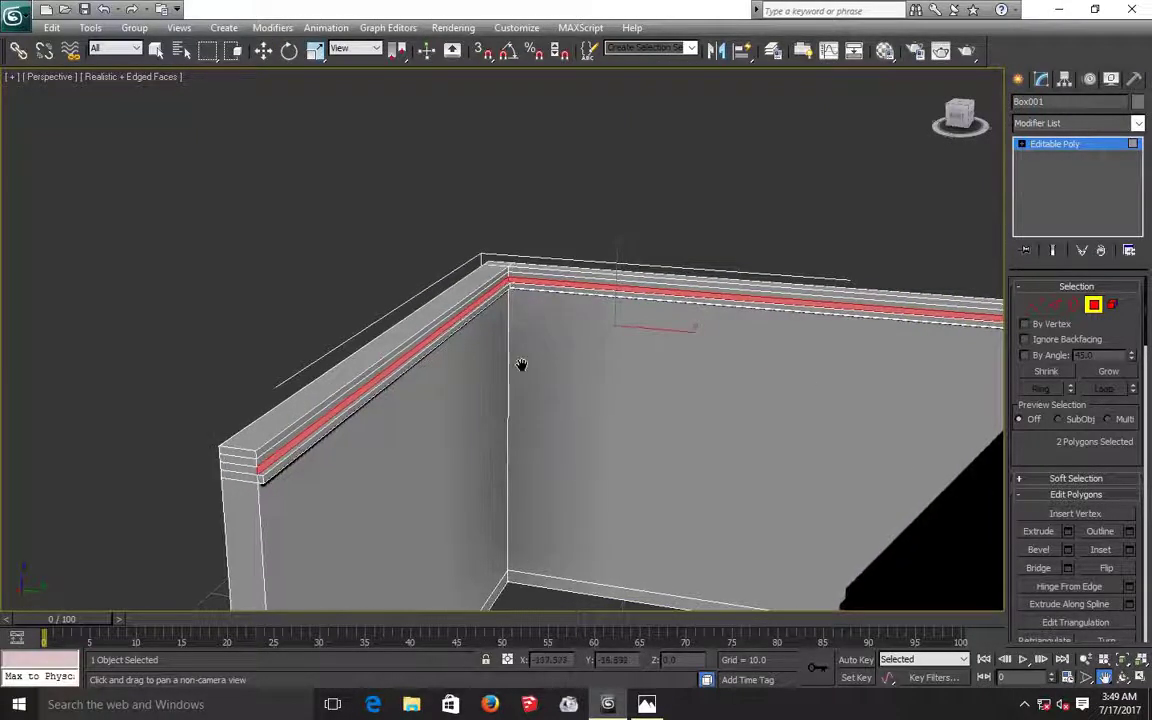
drag(520, 364, 298, 342)
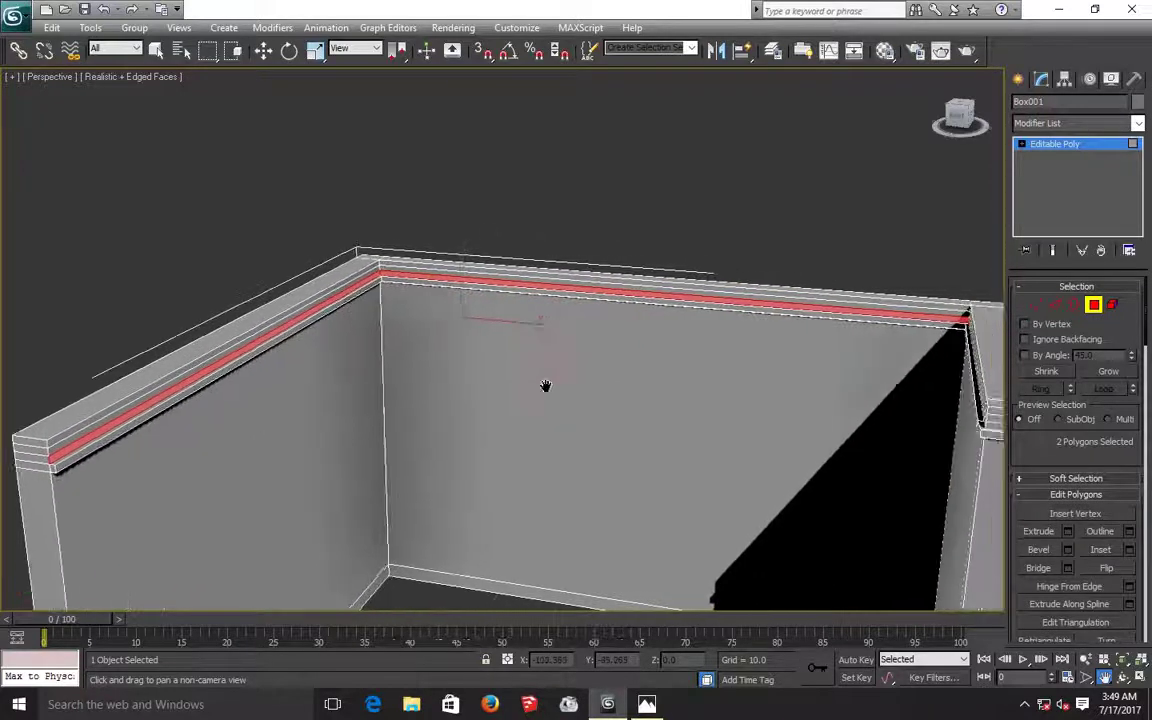
drag(545, 386, 533, 384)
click(1122, 677)
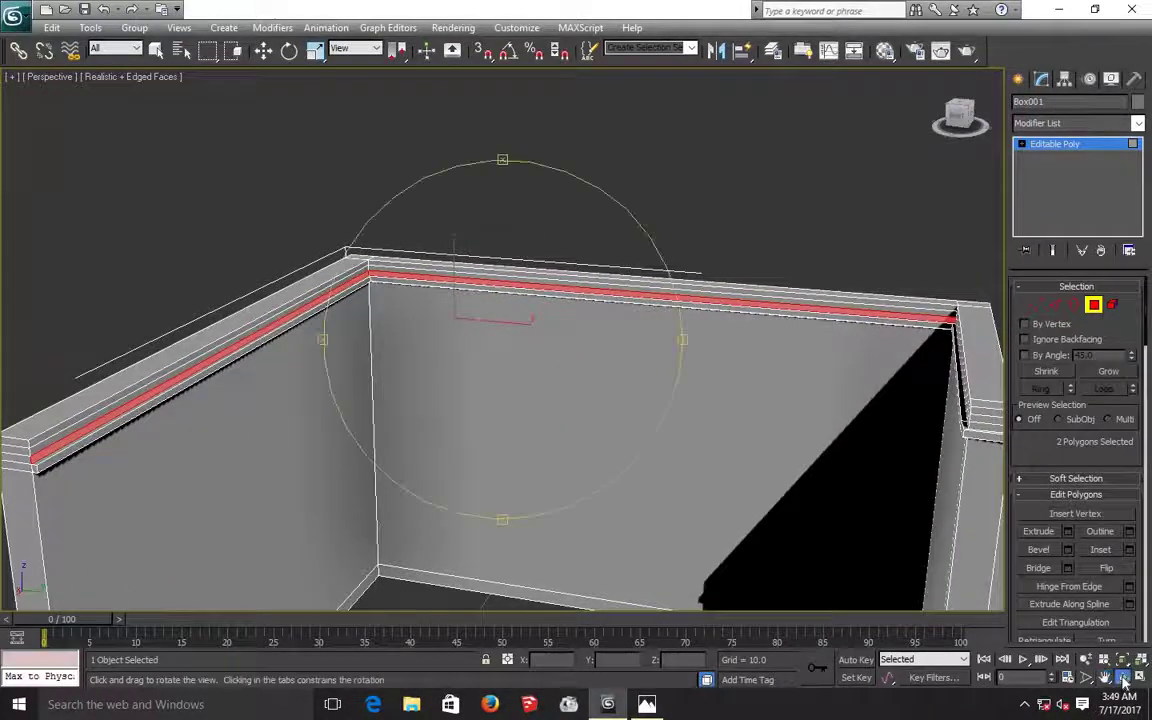
drag(600, 407, 659, 404)
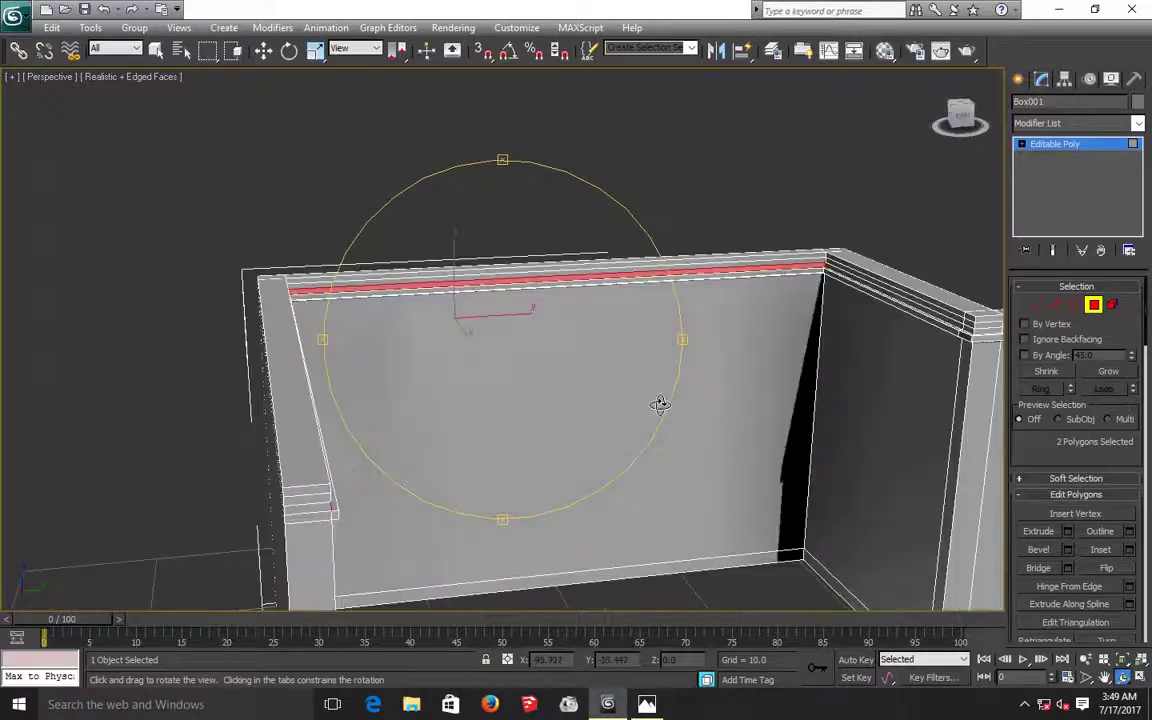
mouse_move(686, 360)
mouse_down()
mouse_move(682, 263)
mouse_move(513, 254)
mouse_up()
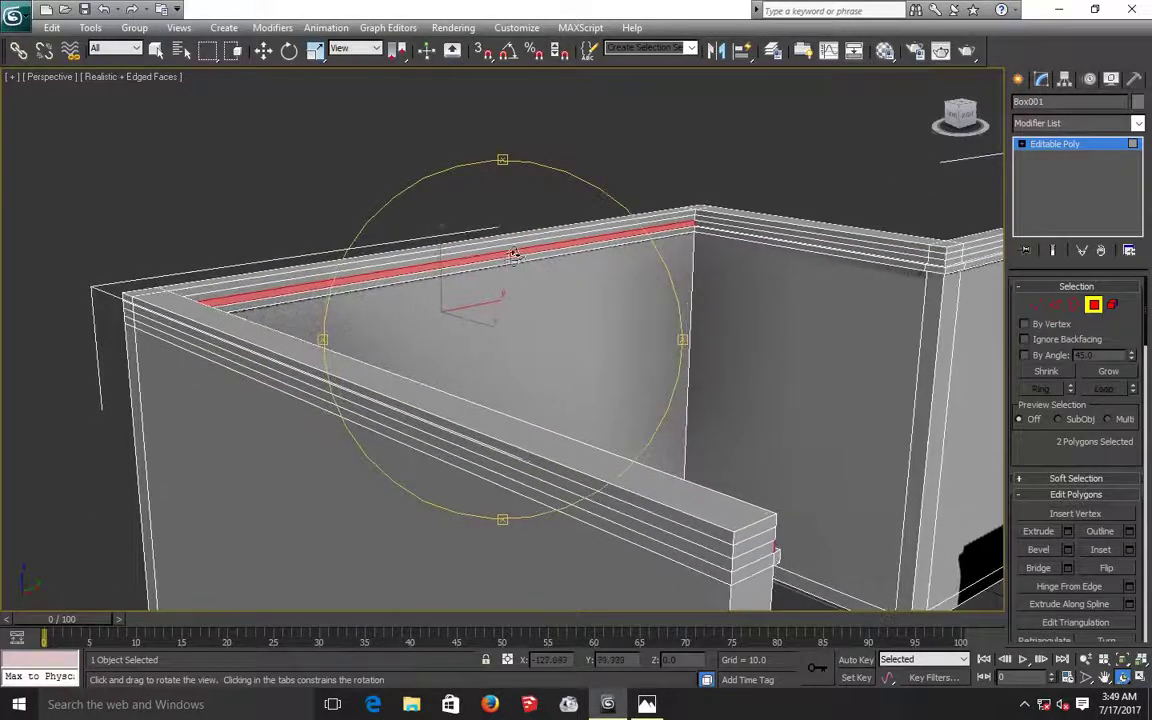
key(w)
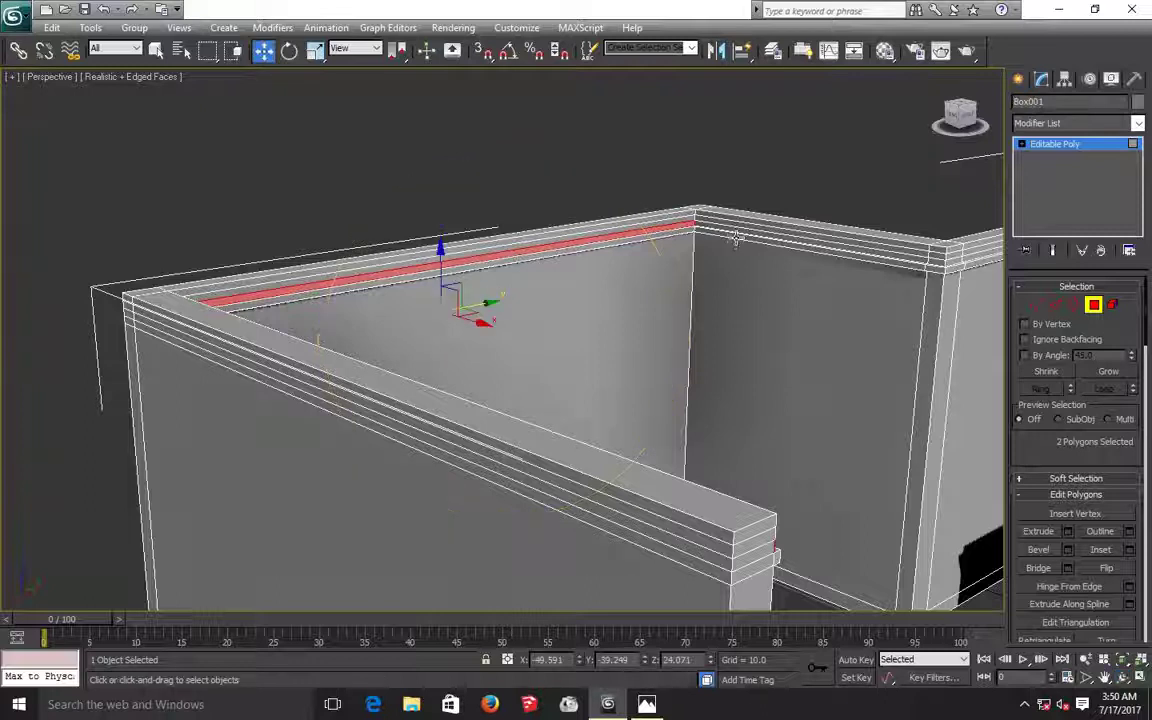
ctrl+click(735, 231)
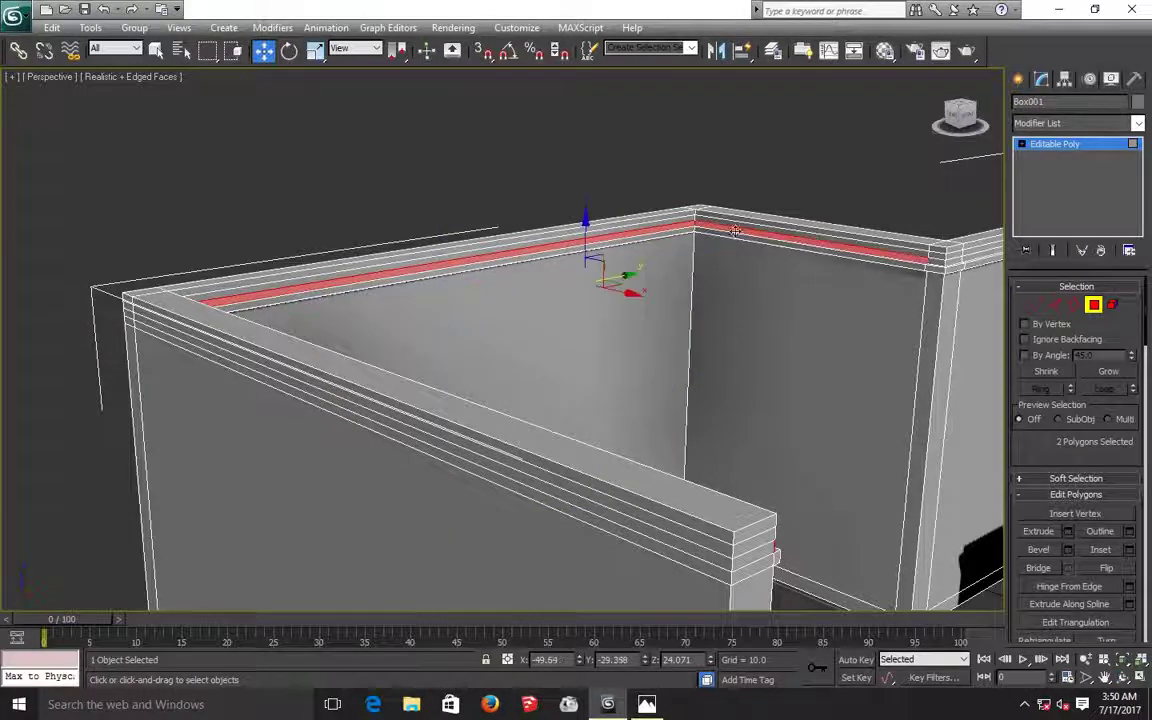
ctrl+click(946, 261)
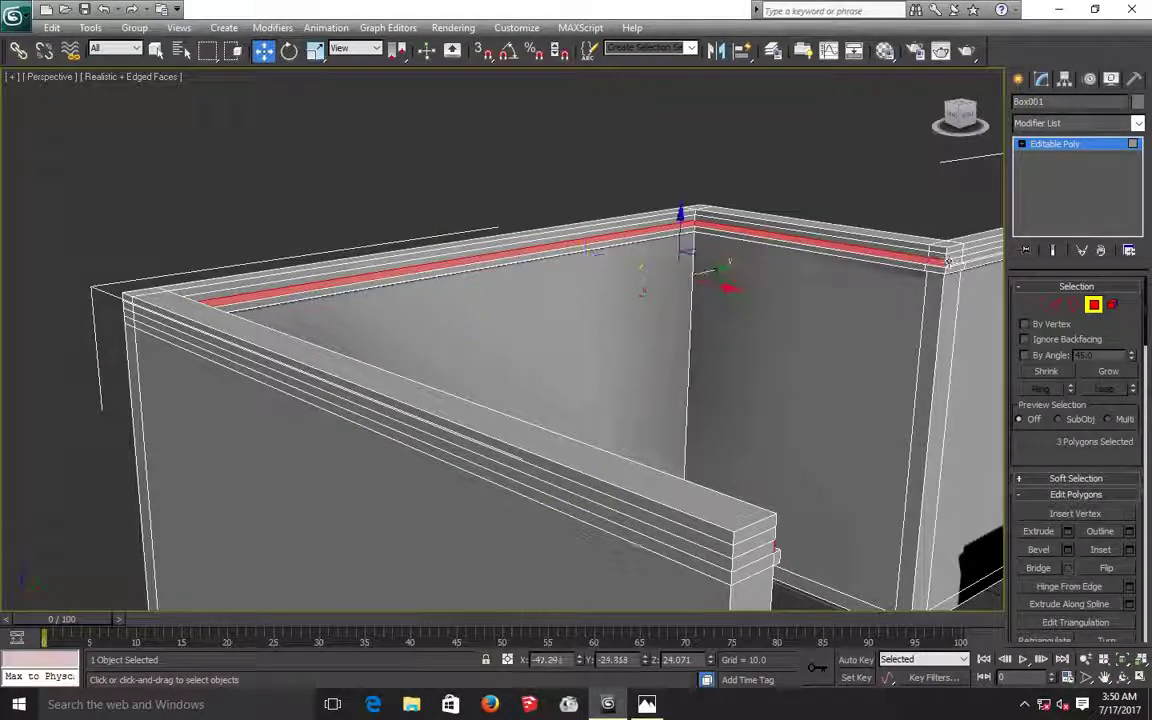
ctrl+click(955, 251)
ctrl+click(985, 249)
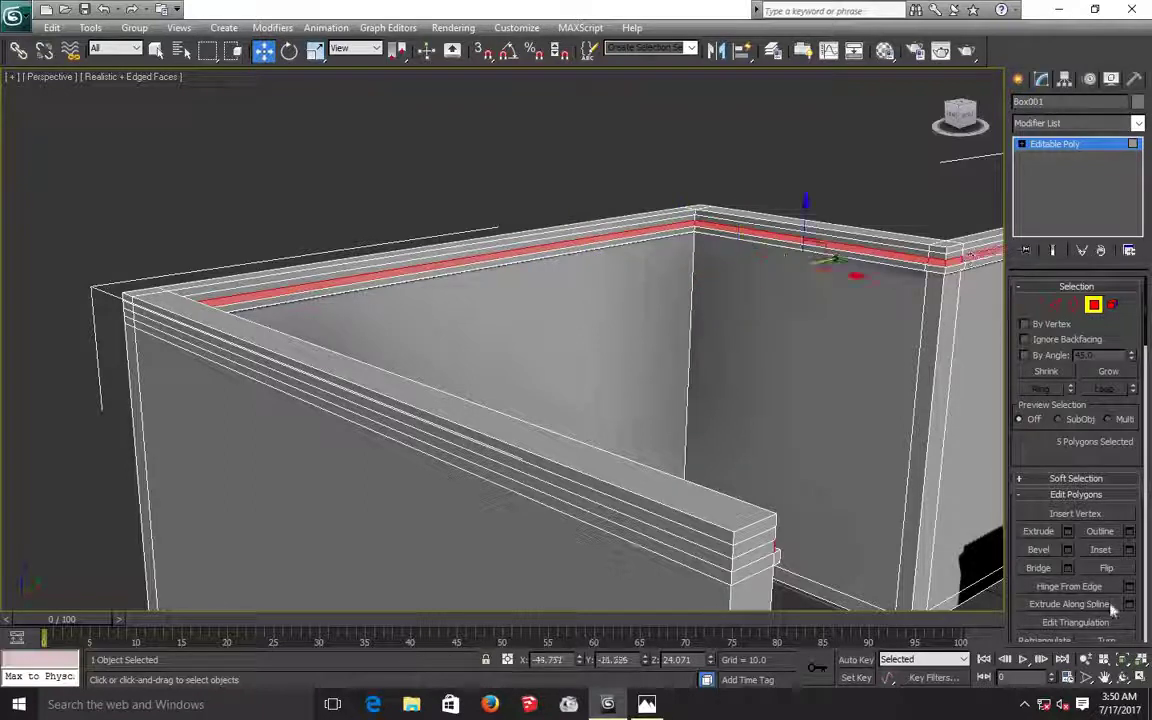
Add and remove corner-cap faces until exactly six band polygons are selected.
key(ctrl+p)
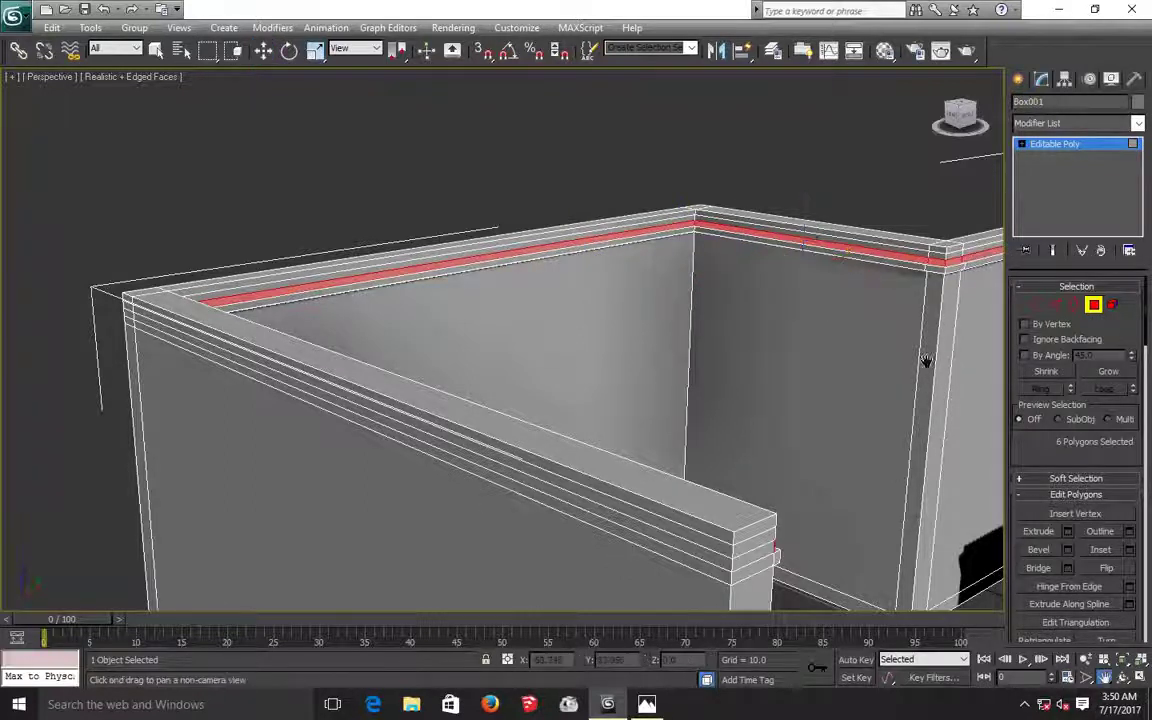
drag(384, 374, 292, 371)
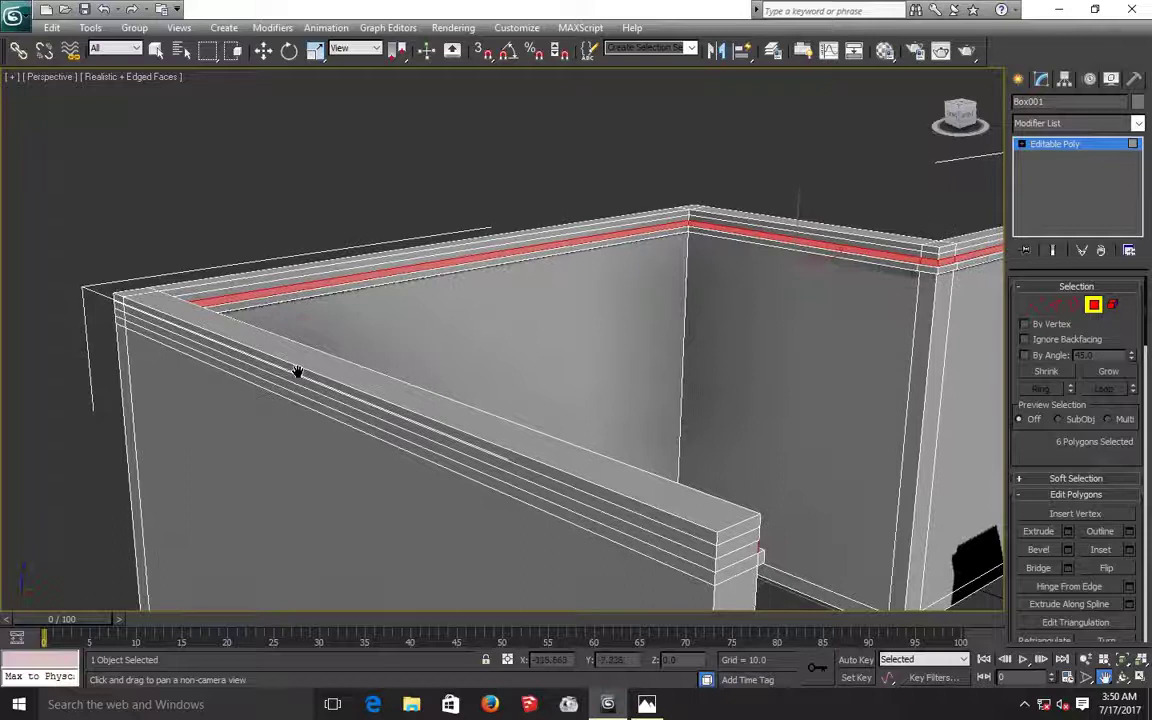
scroll(297, 371, down, 1)
scroll(297, 371, down, 1)
scroll(297, 371, down, 2)
scroll(297, 371, down, 1)
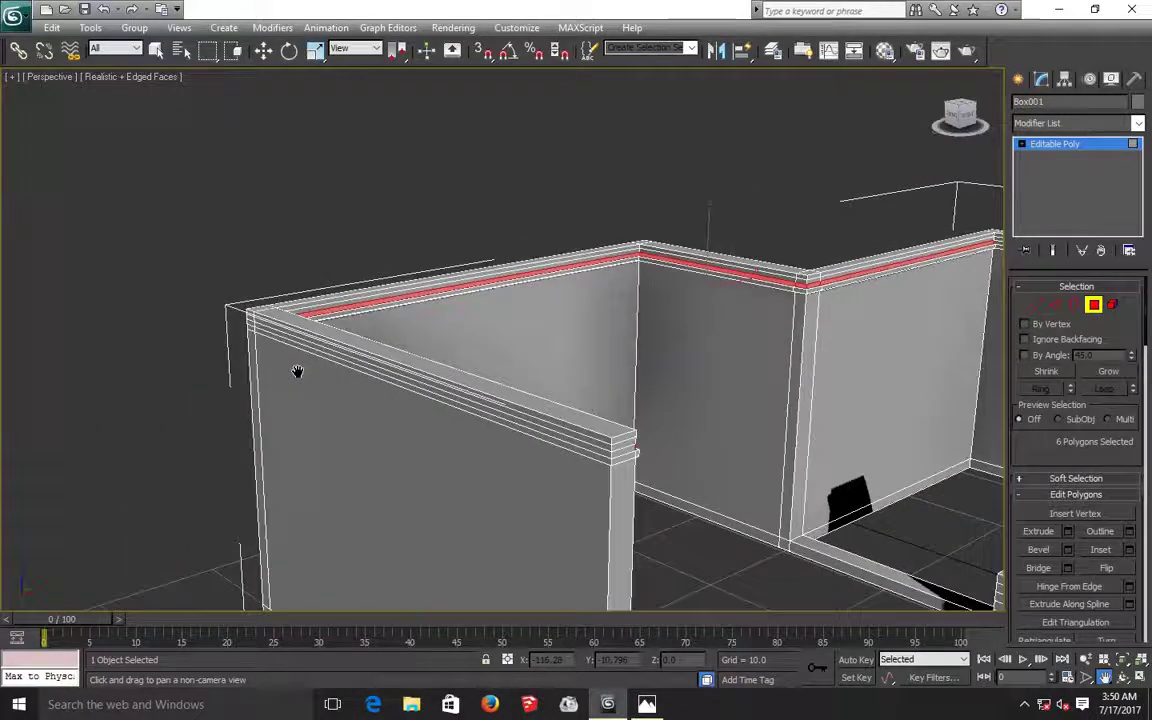
scroll(297, 371, down, 2)
drag(406, 408, 175, 470)
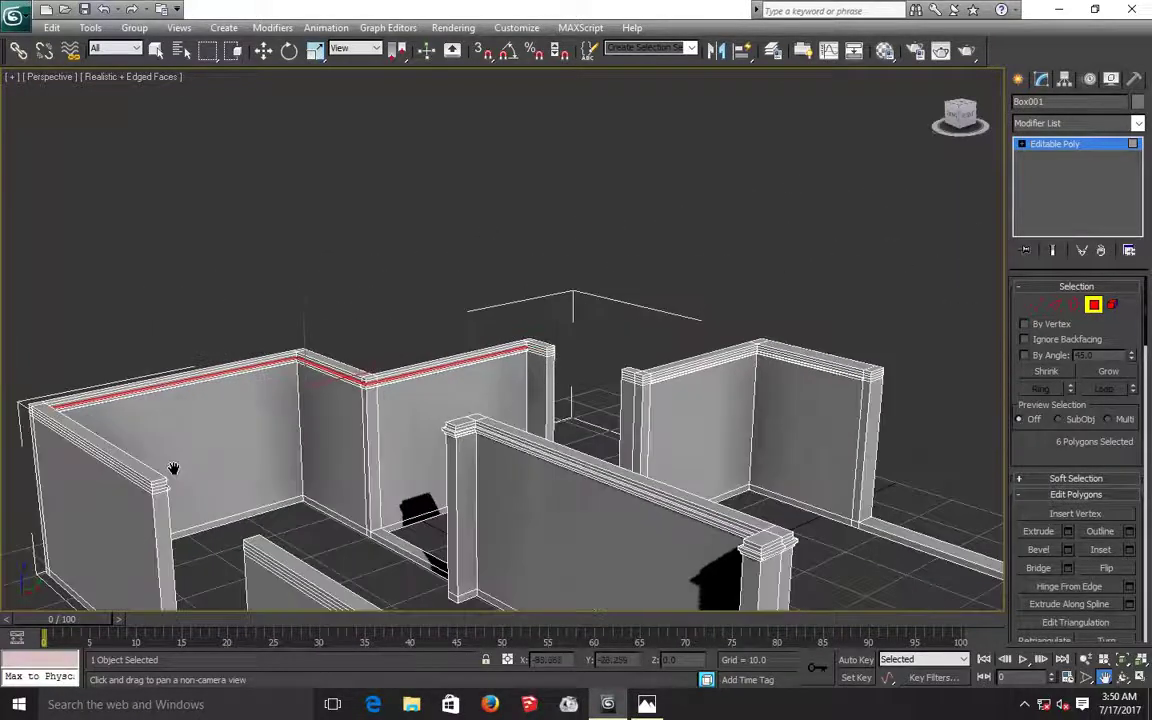
scroll(485, 367, up, 1)
scroll(578, 373, up, 1)
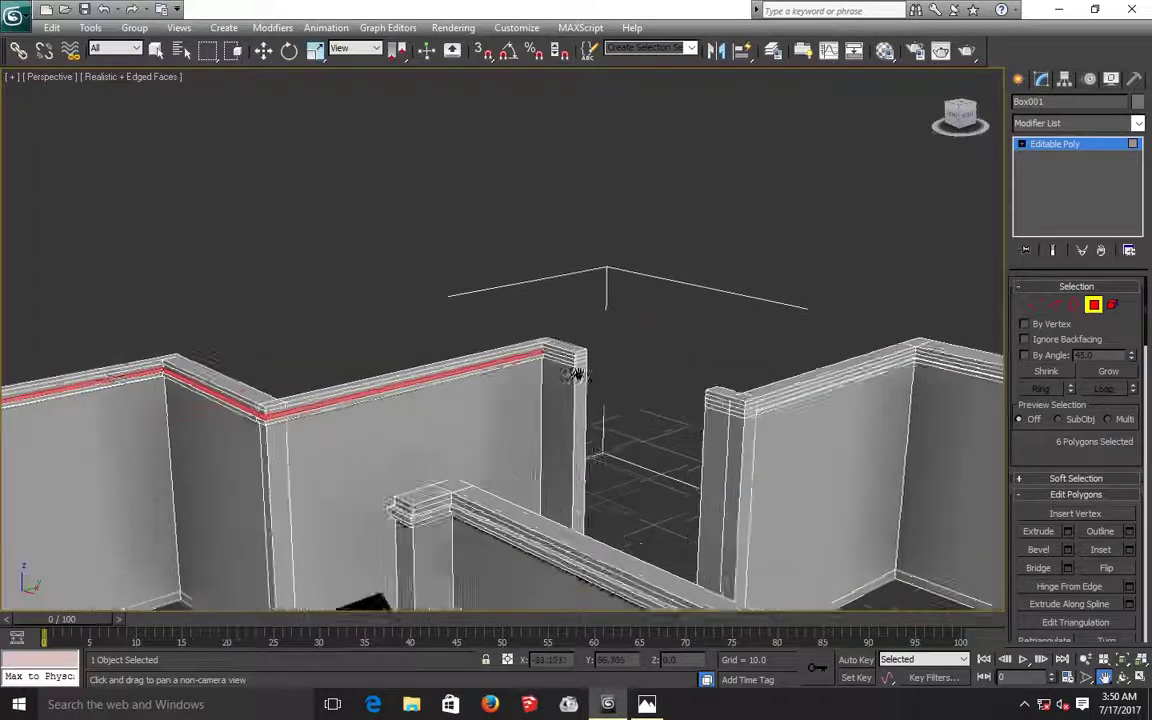
scroll(578, 373, up, 2)
scroll(578, 374, up, 1)
scroll(585, 385, up, 1)
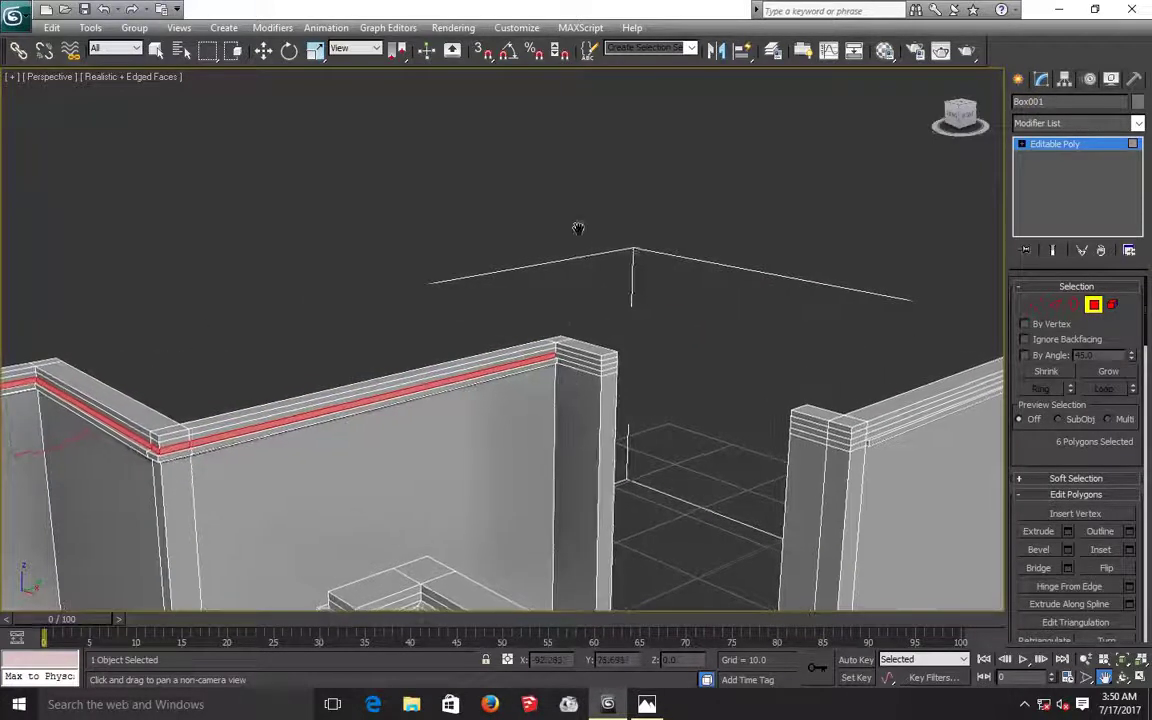
scroll(591, 392, up, 1)
scroll(589, 393, up, 1)
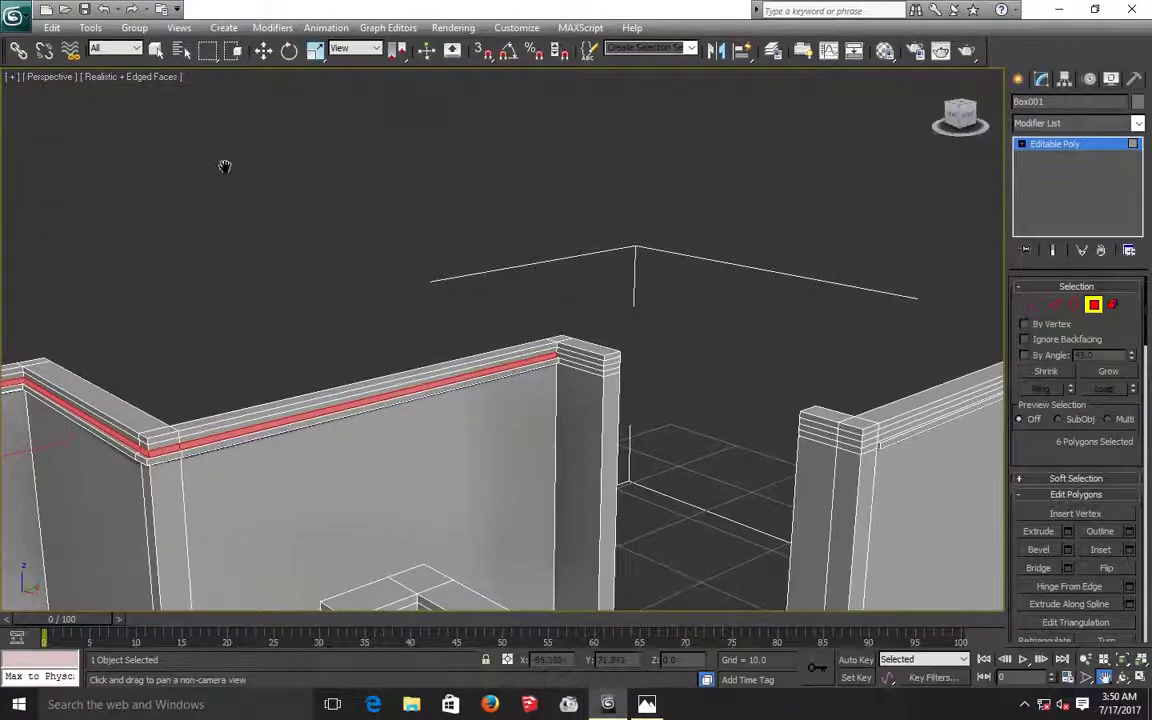
click(263, 50)
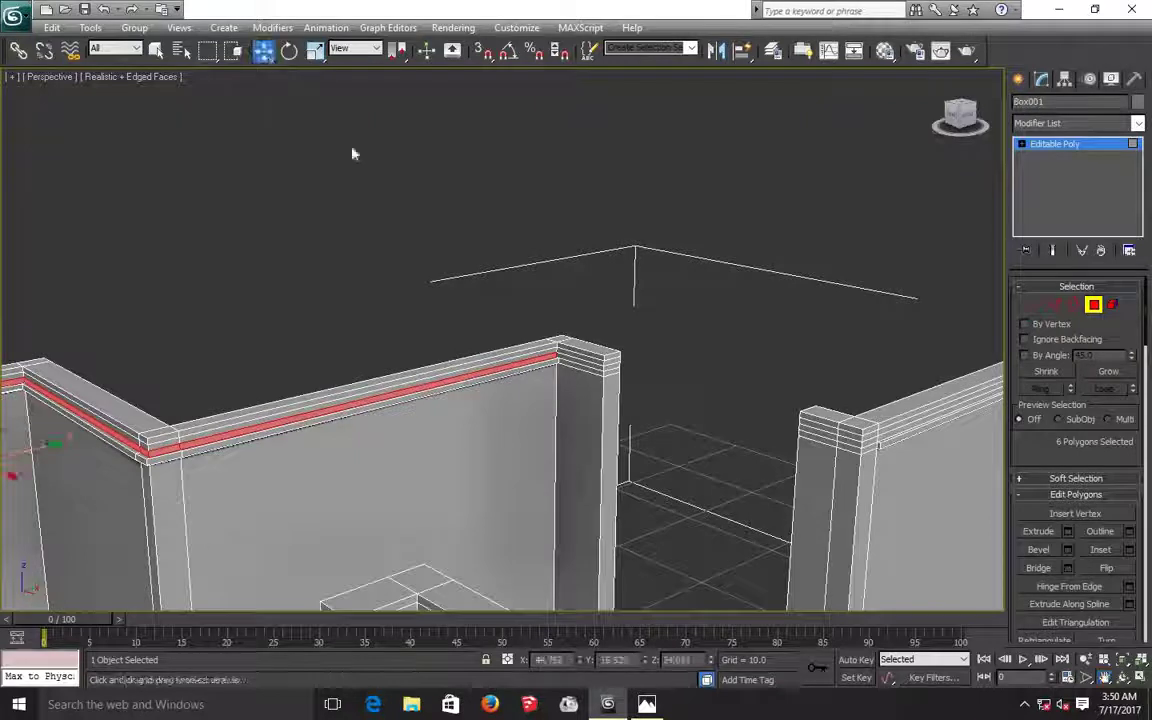
ctrl+click(570, 358)
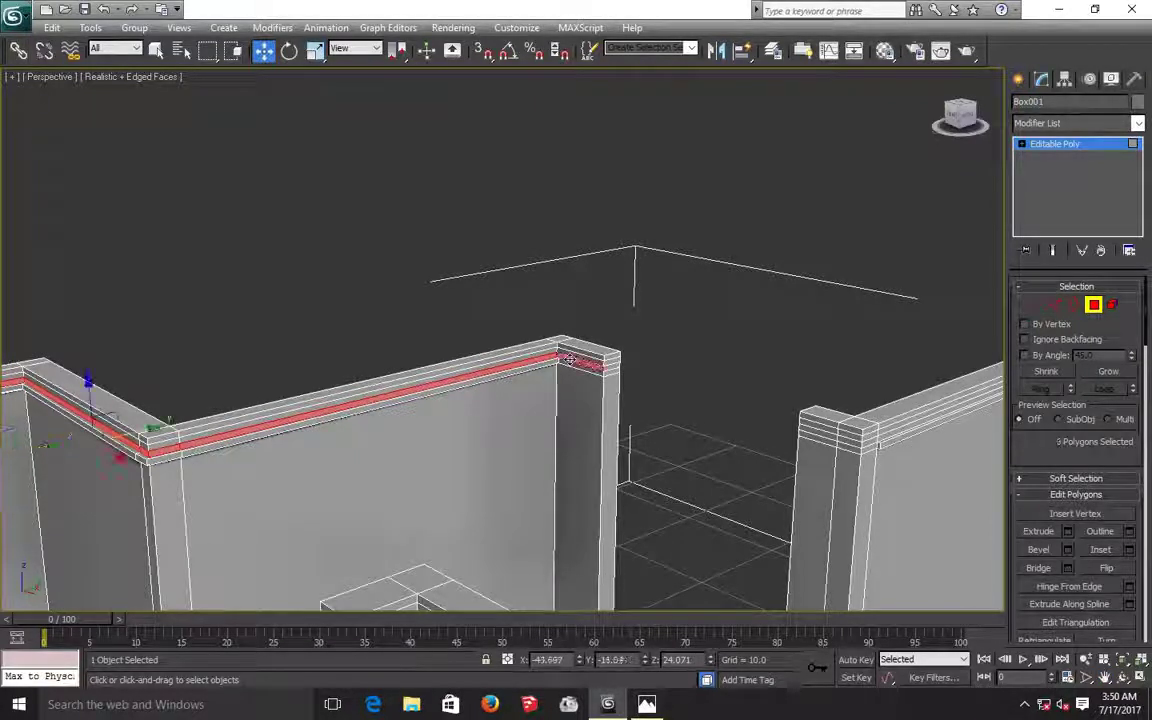
ctrl+click(593, 386)
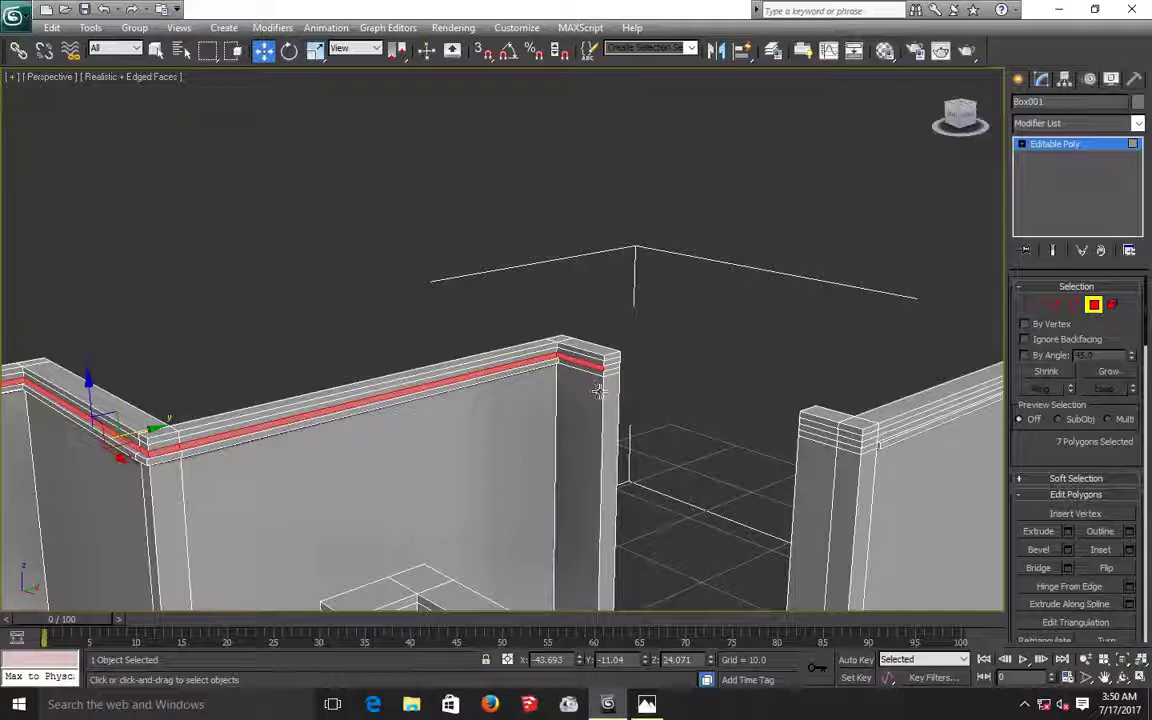
alt+click(592, 394)
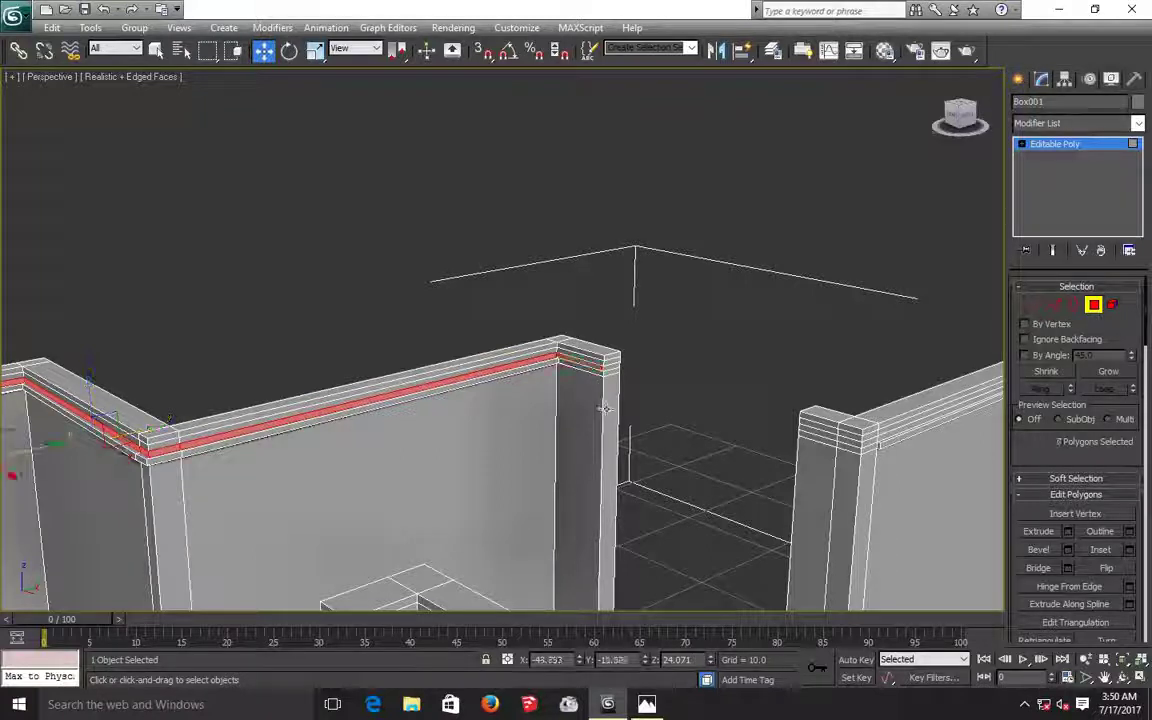
alt+click(613, 427)
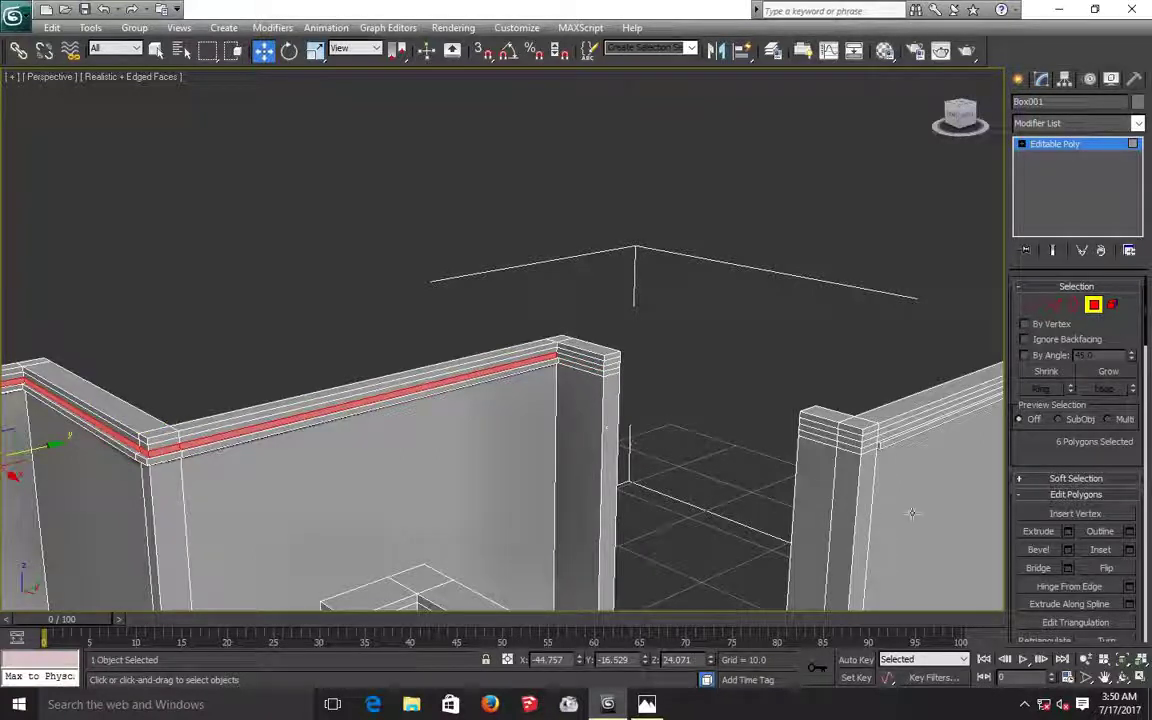
Extrude the six selected band faces by 0.168.
click(1067, 533)
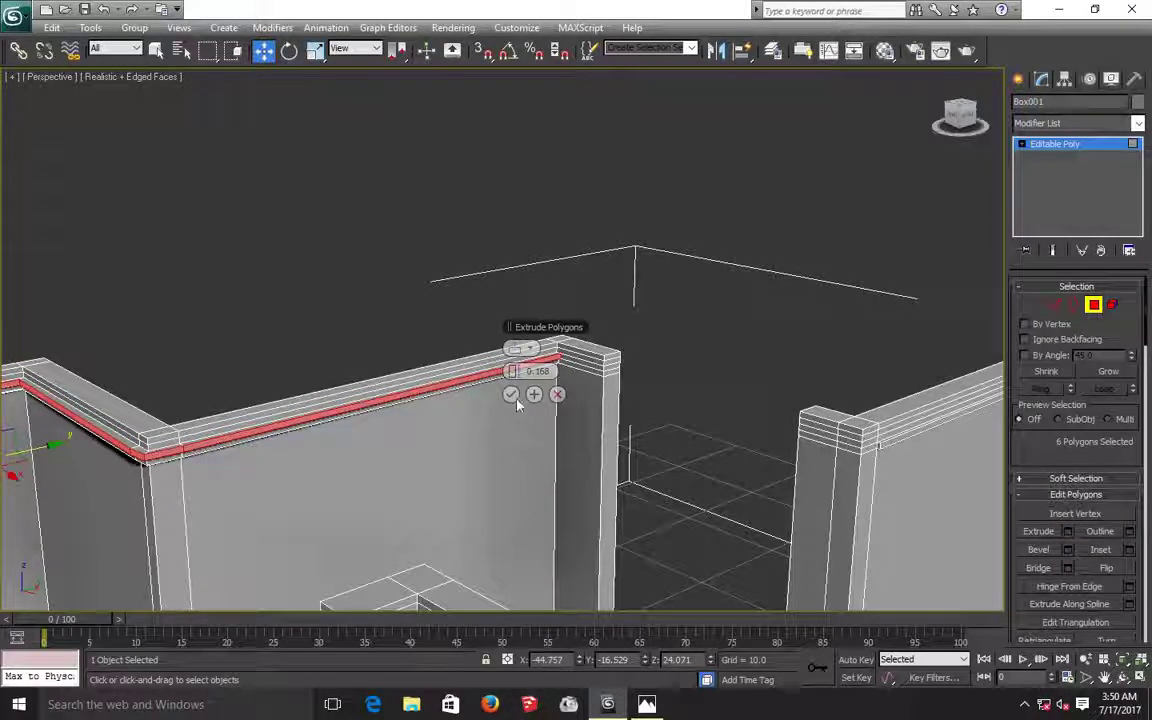
click(1123, 679)
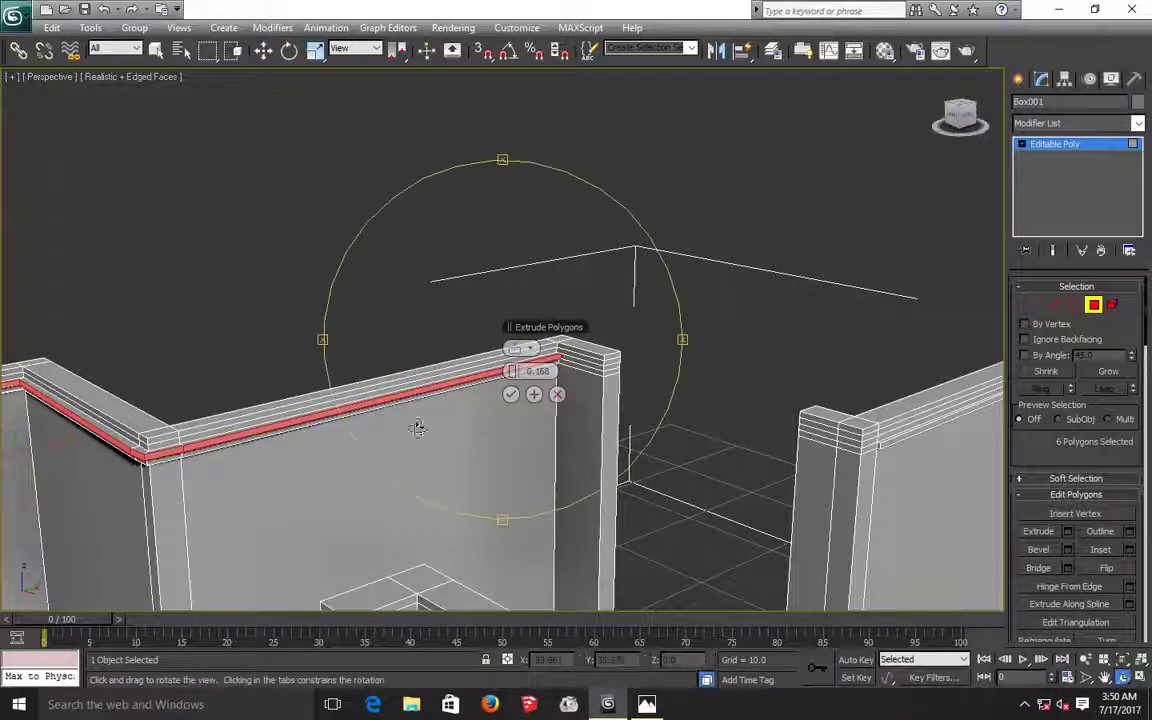
mouse_move(417, 428)
mouse_down()
mouse_move(439, 495)
mouse_move(442, 378)
mouse_move(440, 545)
mouse_move(442, 429)
mouse_up()
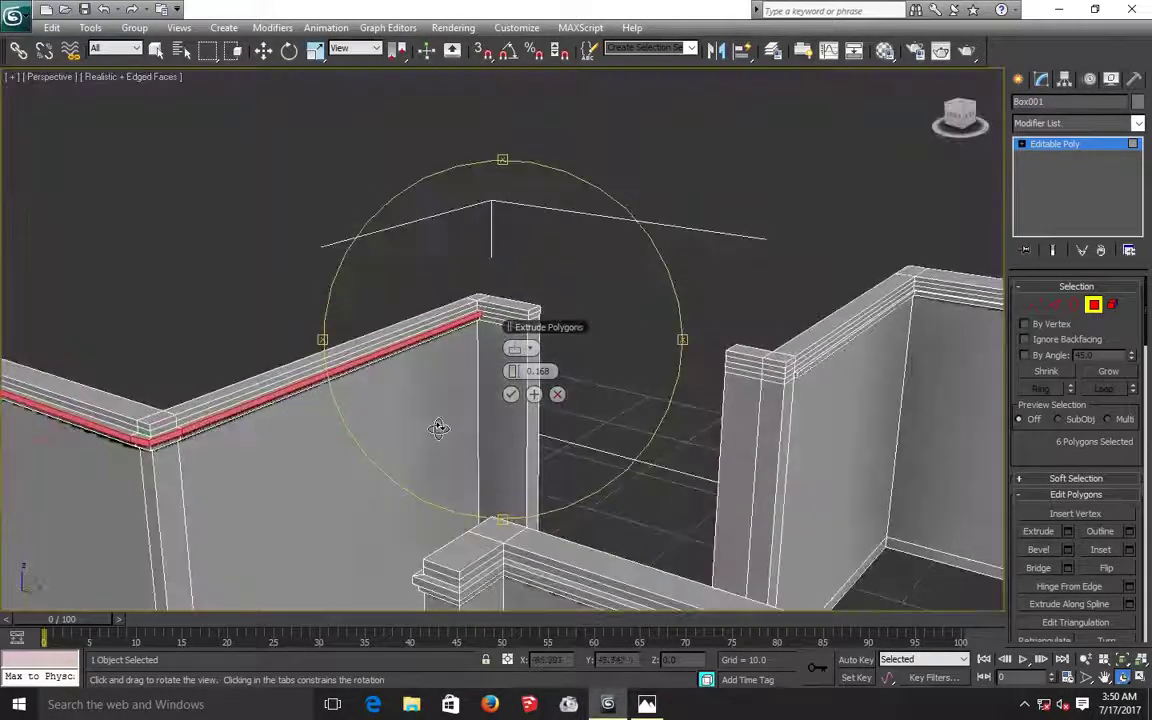
click(510, 395)
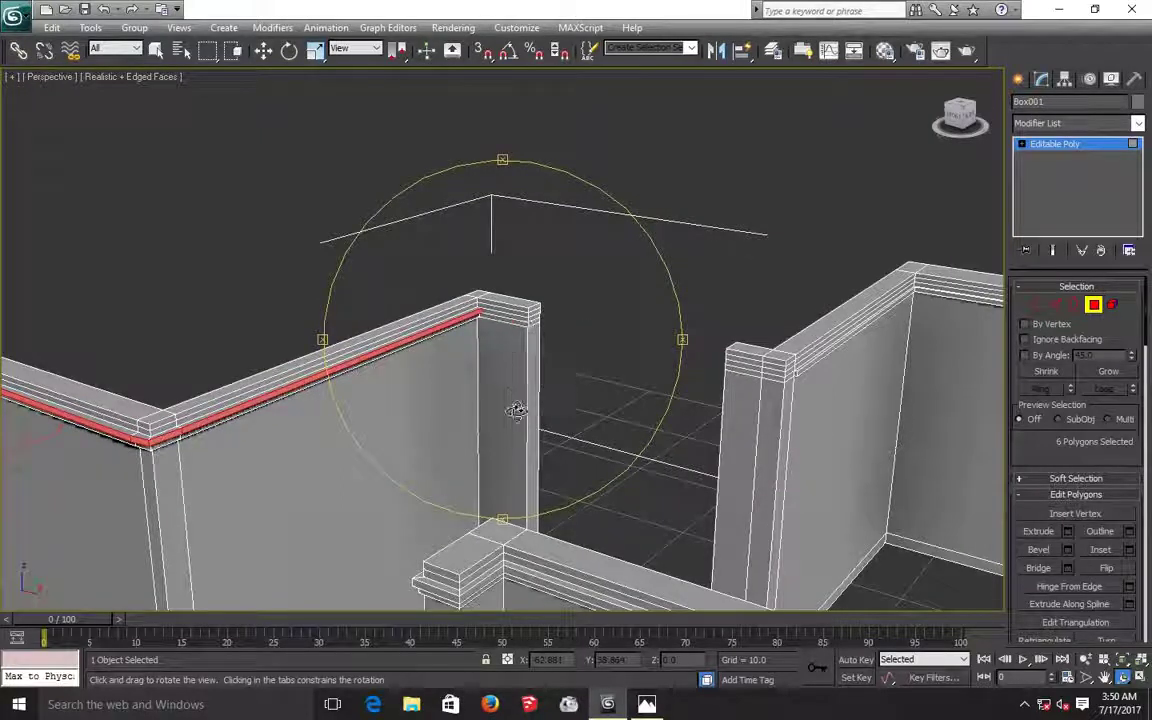
drag(517, 406, 525, 412)
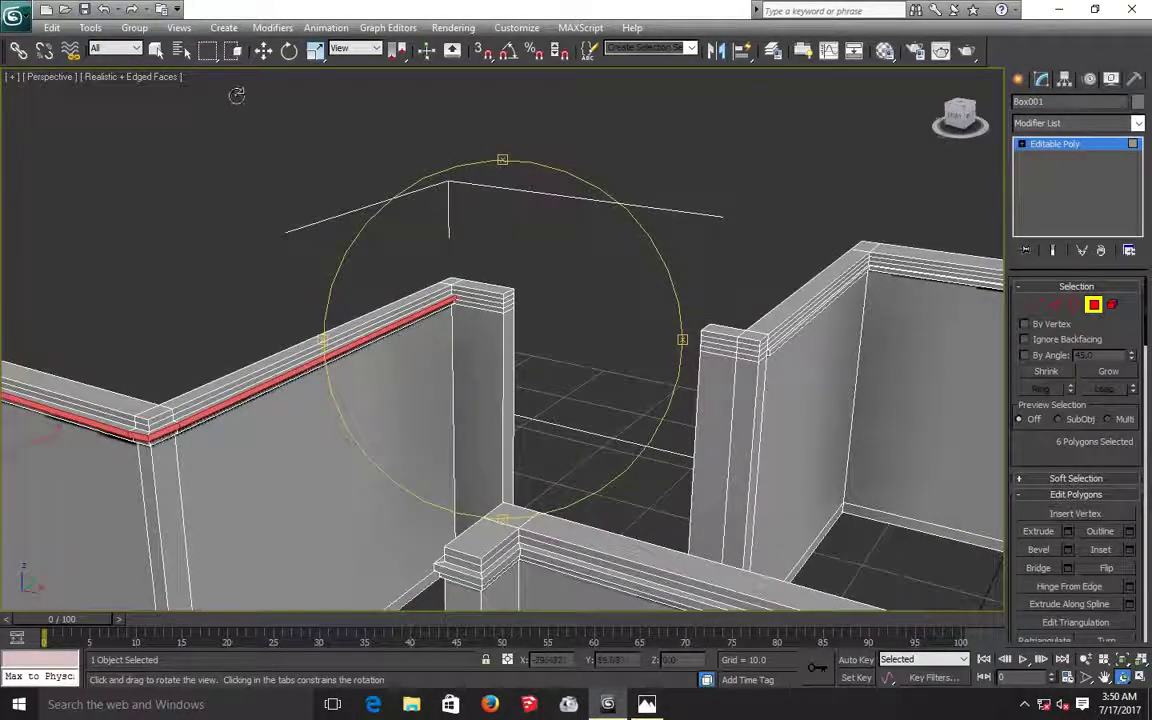
Clear the face selection and orbit to look across the rooms.
click(263, 51)
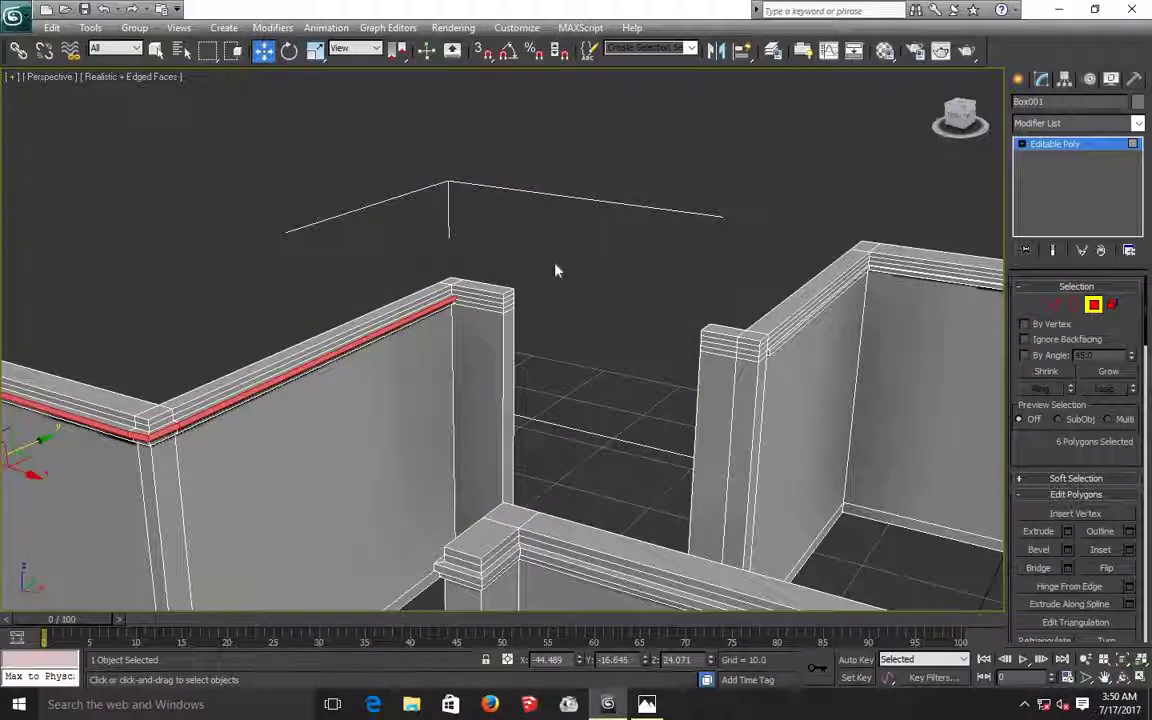
click(745, 362)
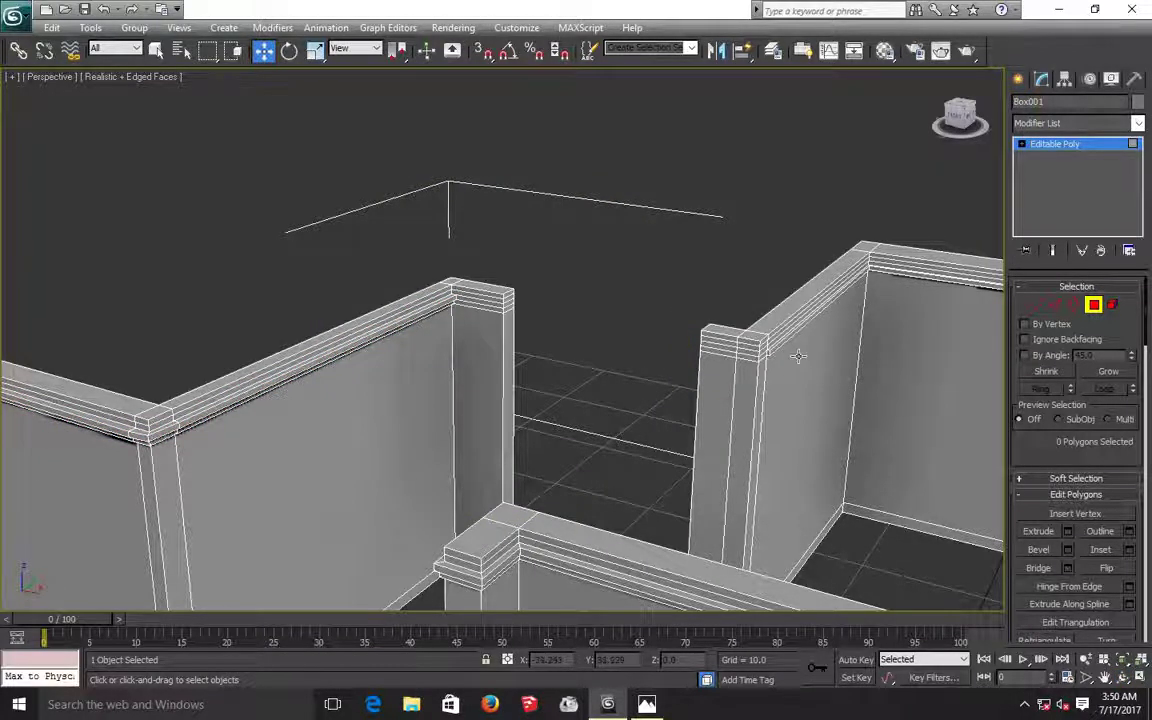
alt+middle_drag(798, 356, 868, 372)
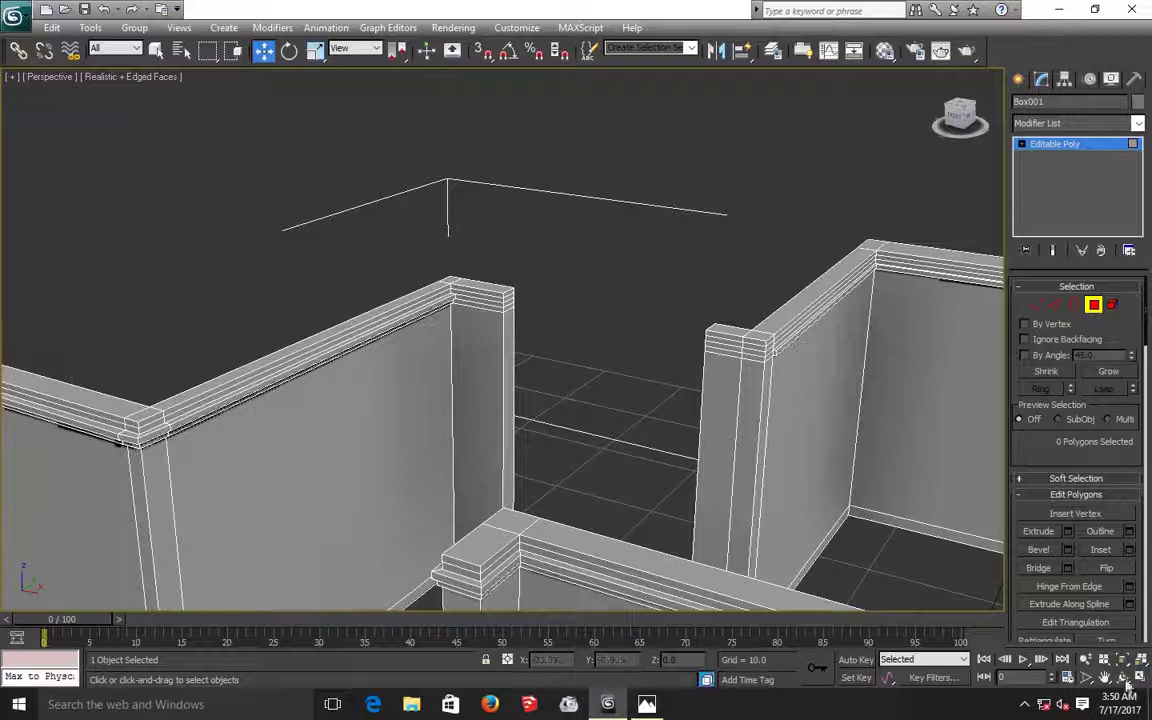
click(1122, 677)
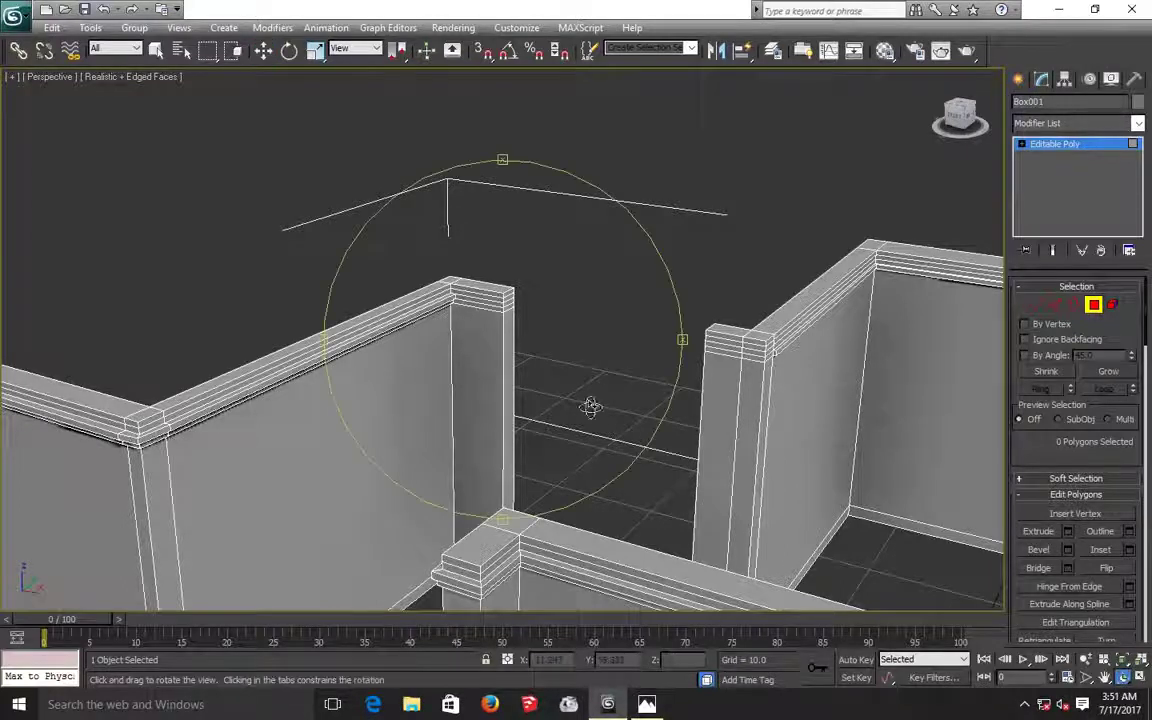
mouse_move(530, 367)
mouse_down()
mouse_move(570, 405)
mouse_move(491, 404)
mouse_up()
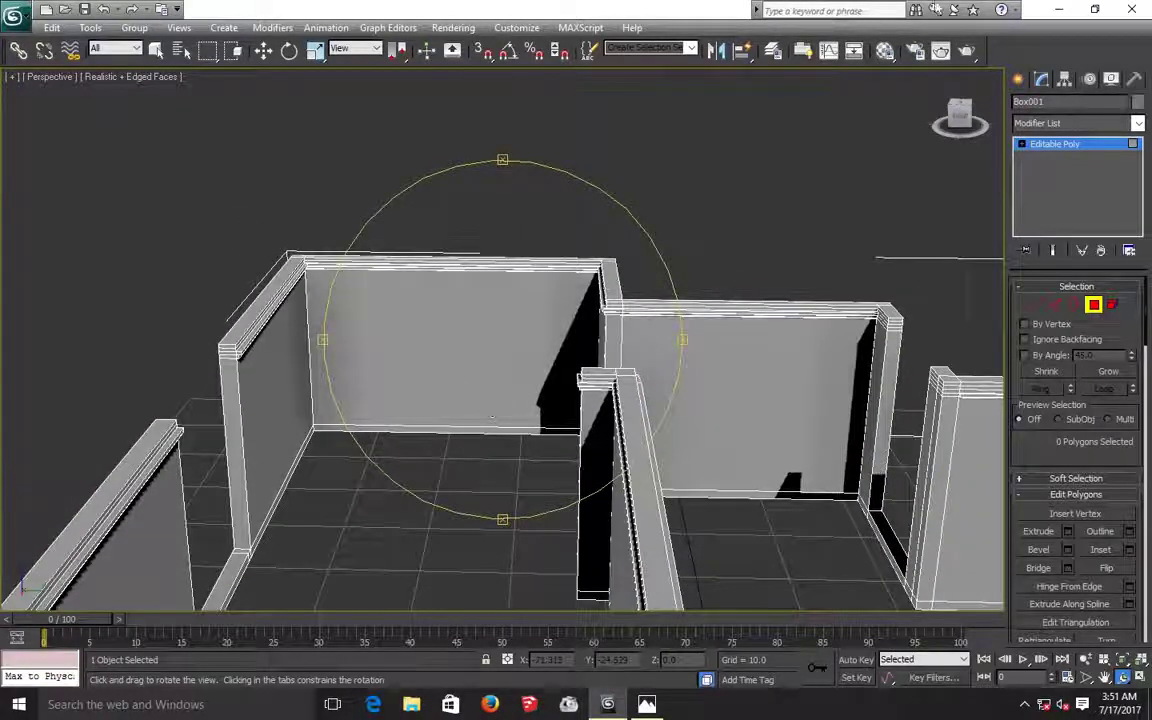
Minimize 3ds Max and launch a new 3ds Max 2012 session from the desktop shortcut.
click(1060, 14)
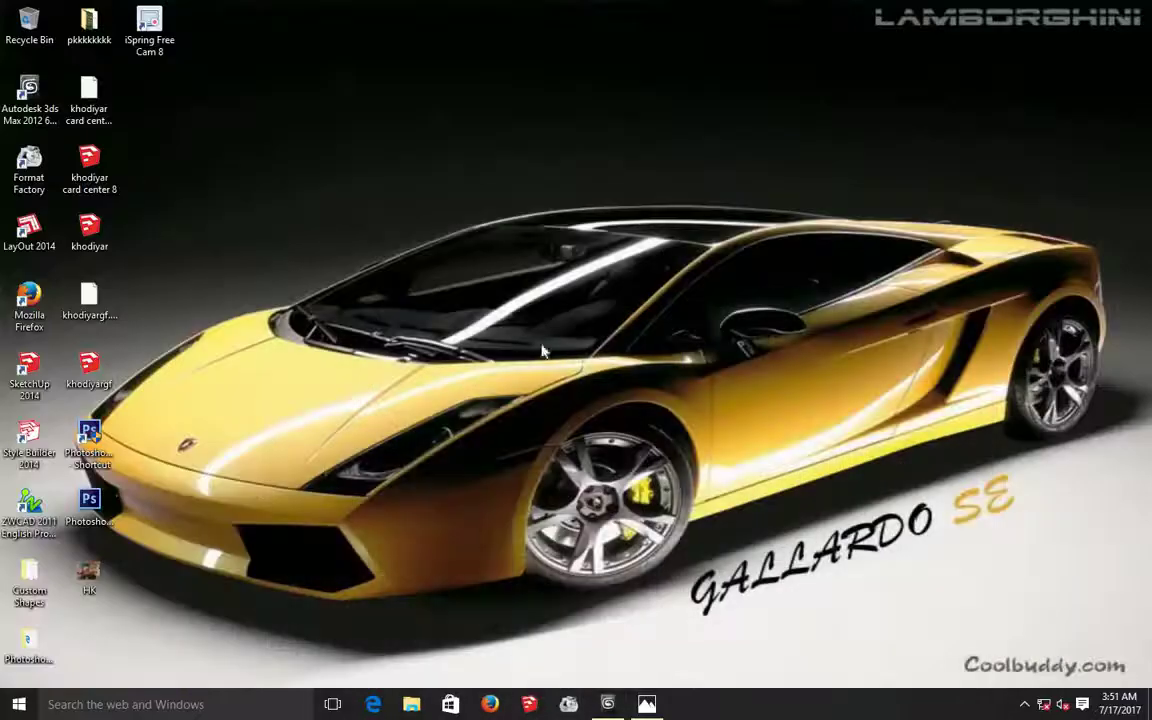
click(29, 92)
double_click(29, 92)
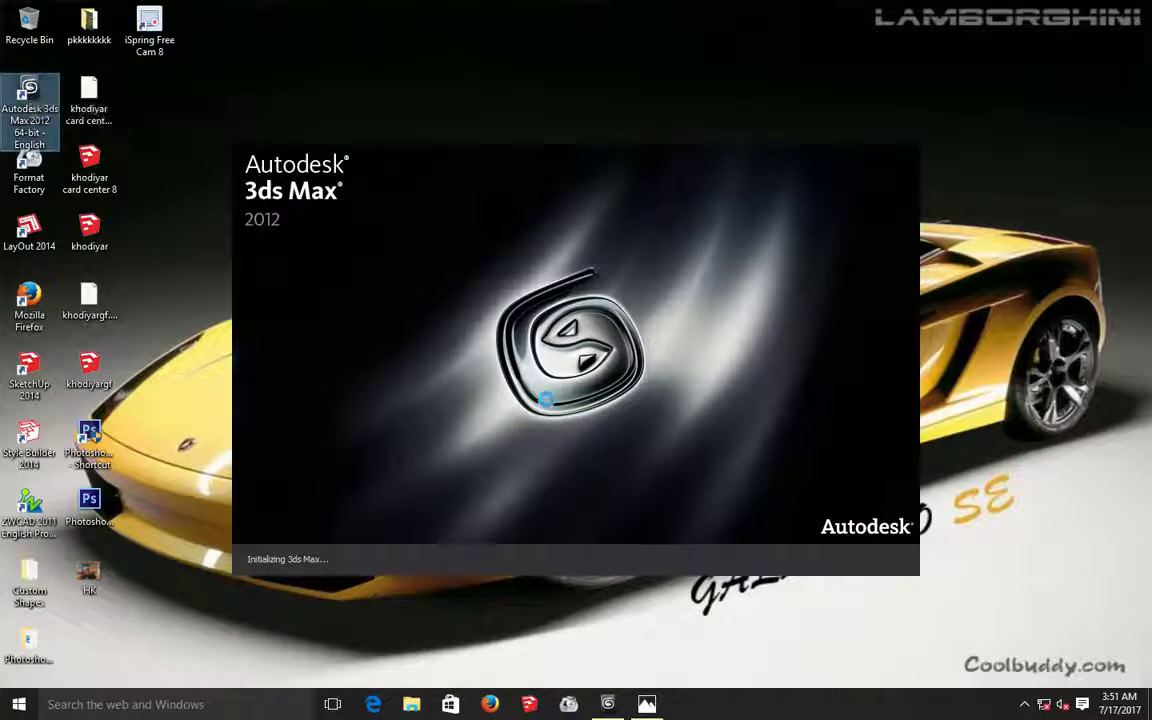